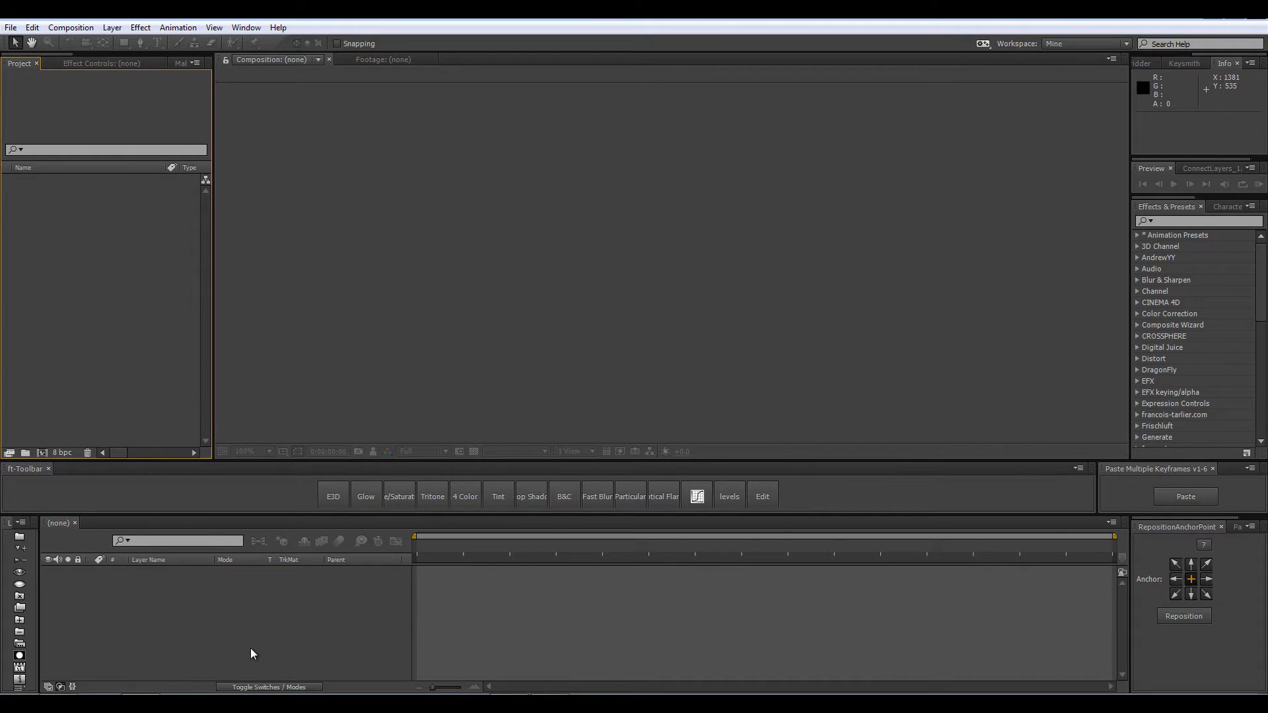
Step: Create a new composition named Text
key(ctrl+n)
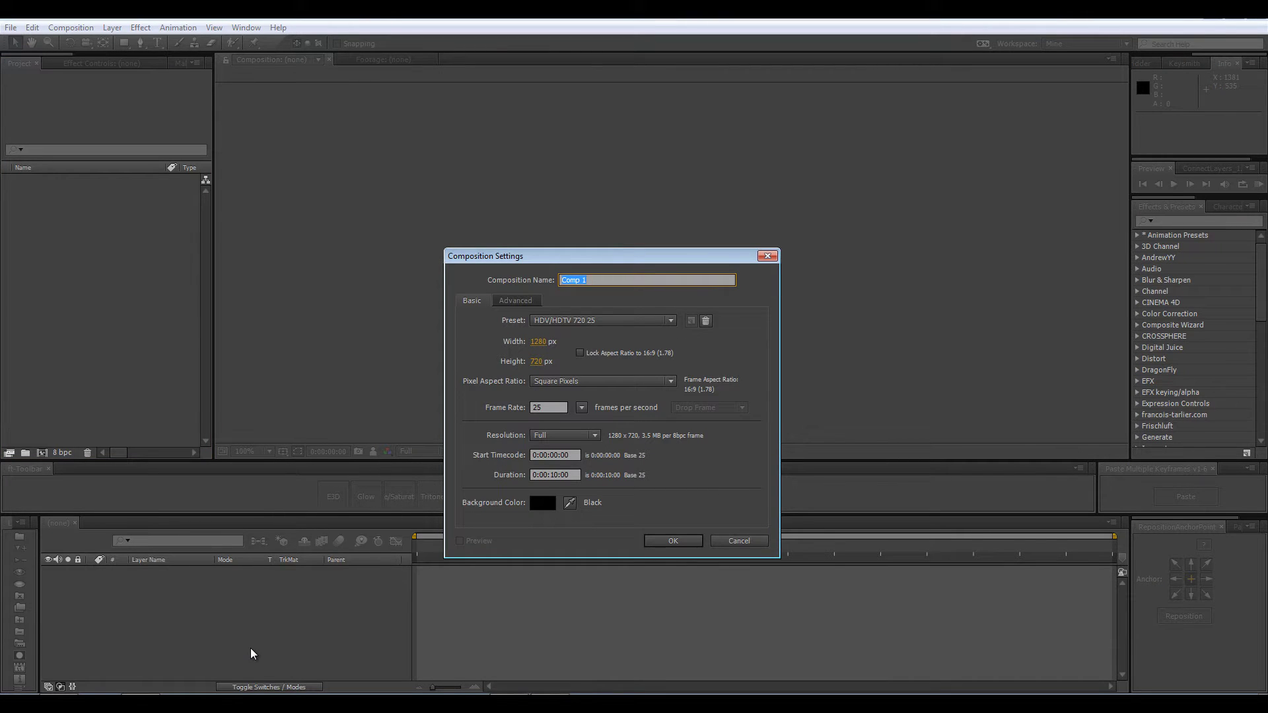
text(Text)
click(664, 543)
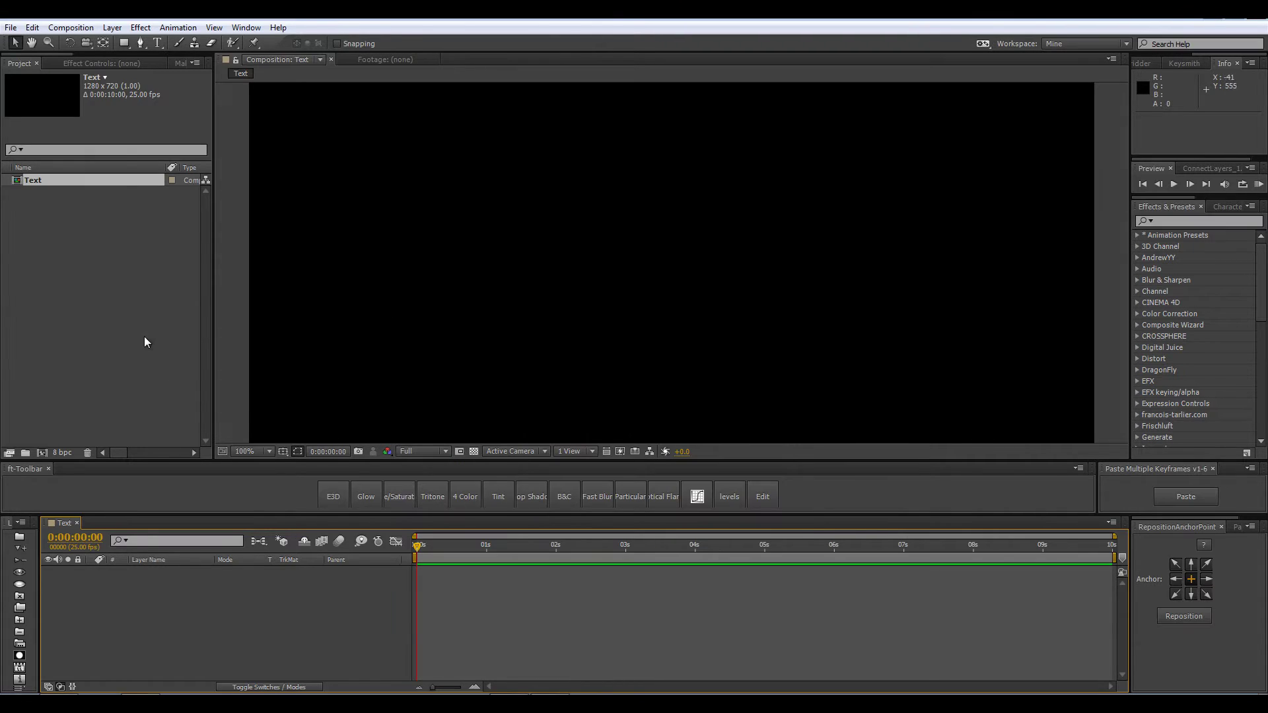
Step: Type the word SOMETHING as a new text layer in the Text comp
click(158, 43)
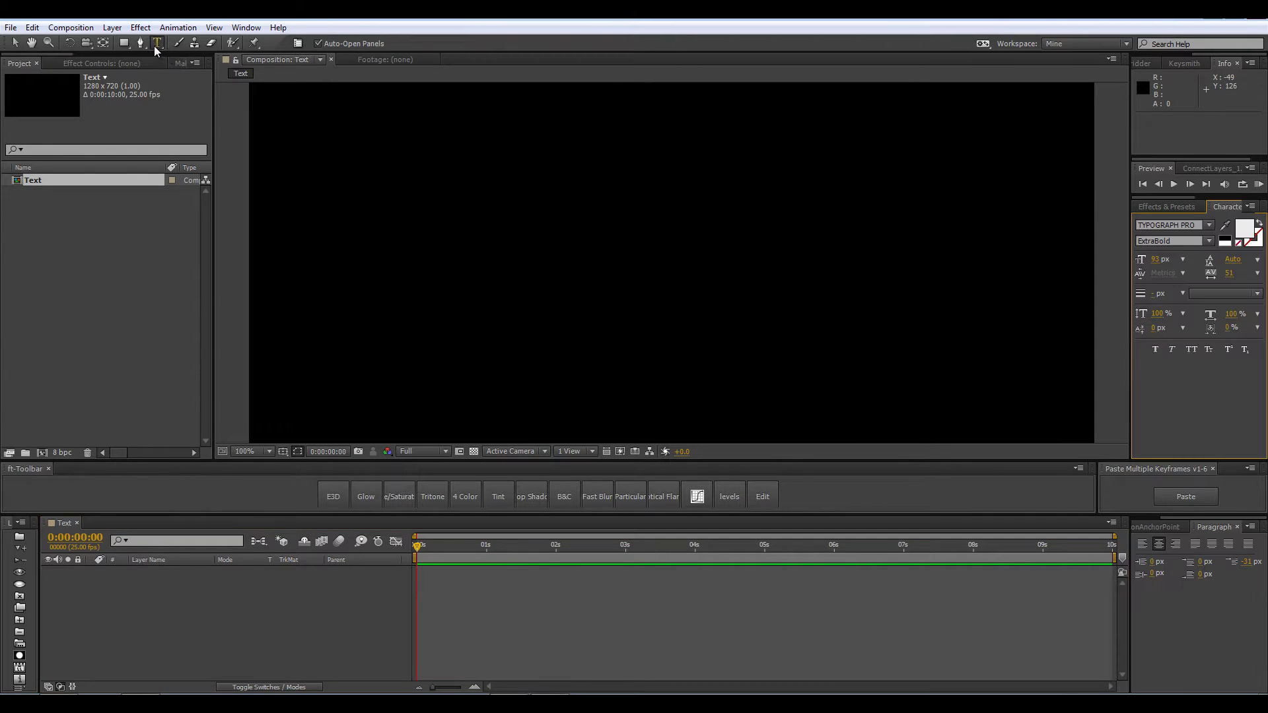
click(468, 291)
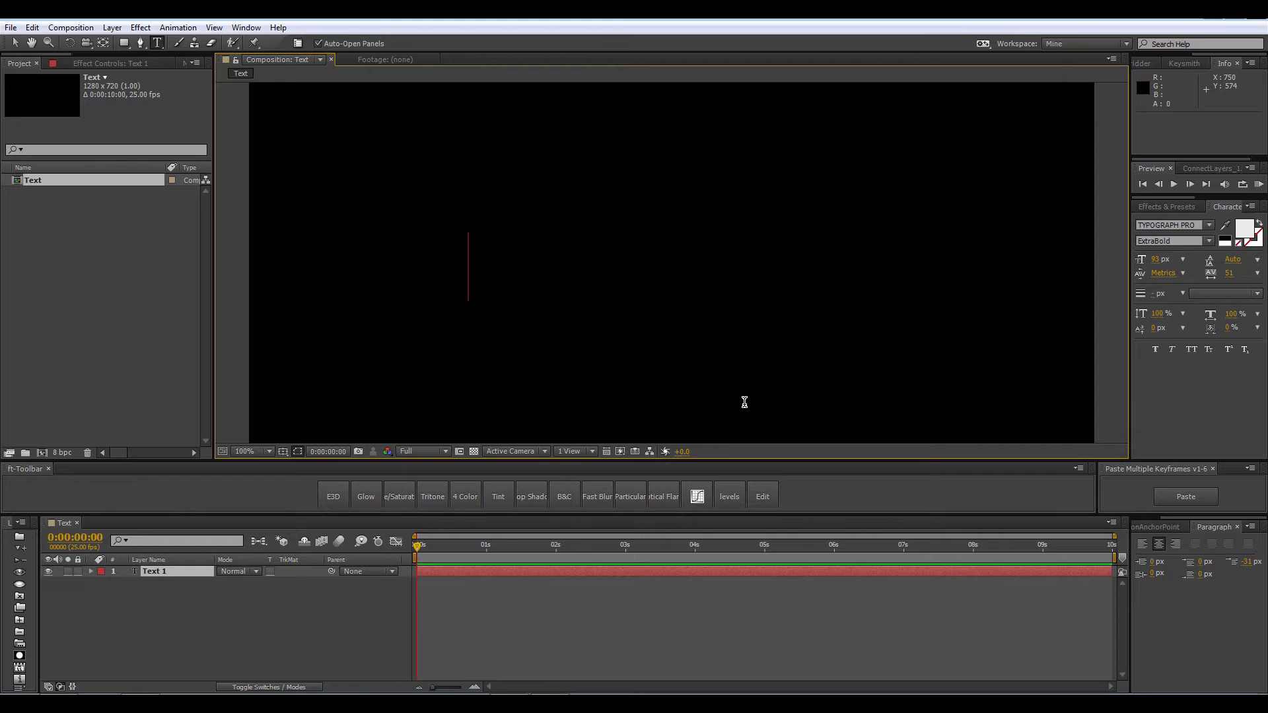
text(SOMETHIN)
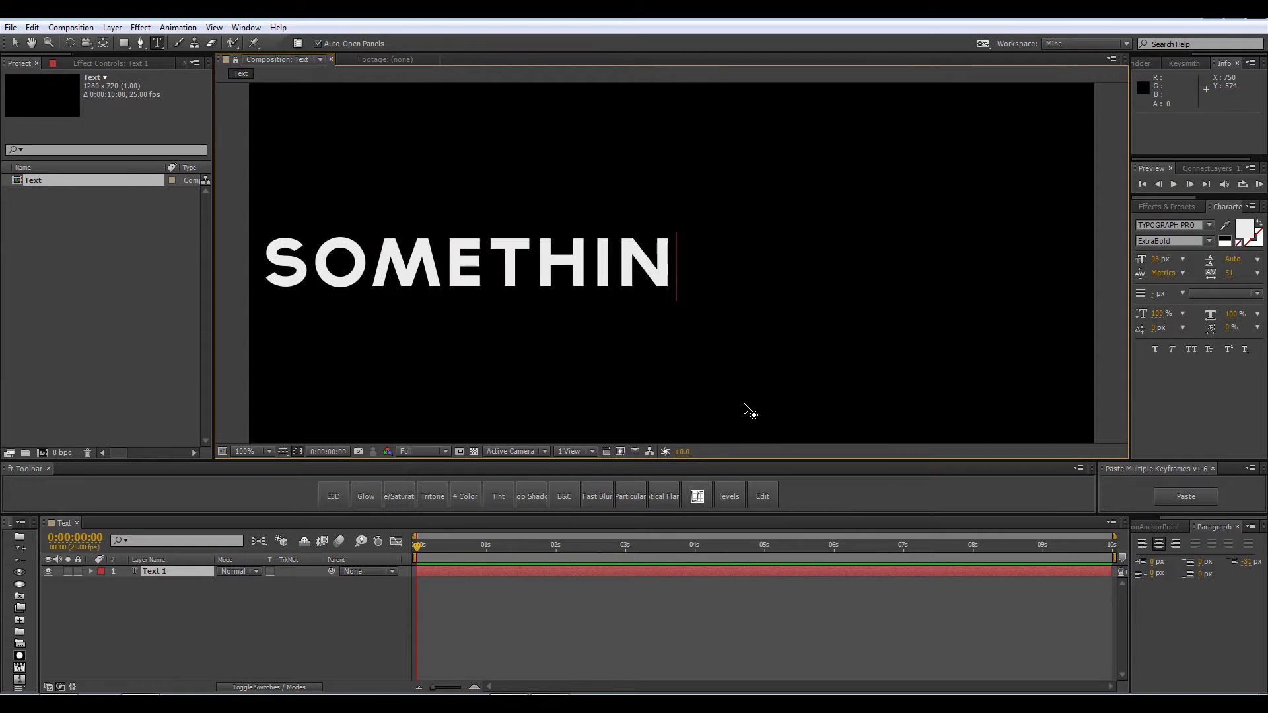
text(G)
key(KP_Enter)
key(v)
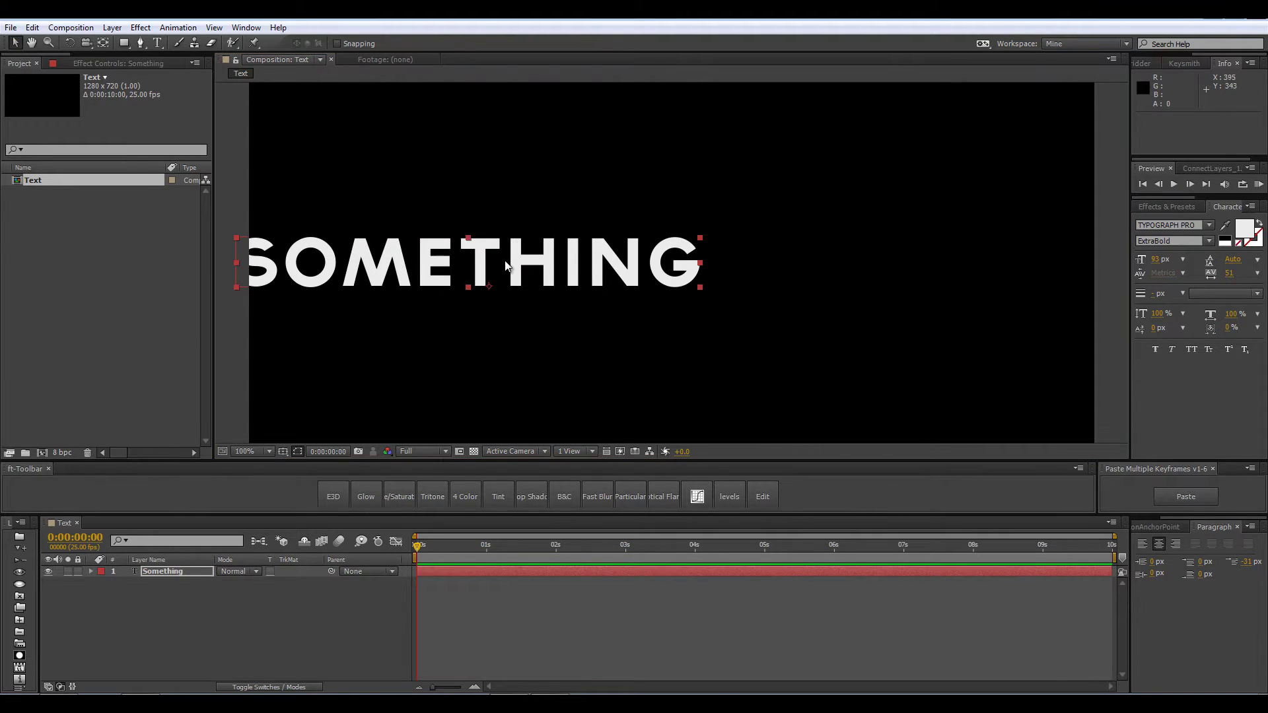
Step: Centre the anchor point on the text and centre the SOMETHING layer in the frame
drag(506, 266, 633, 263)
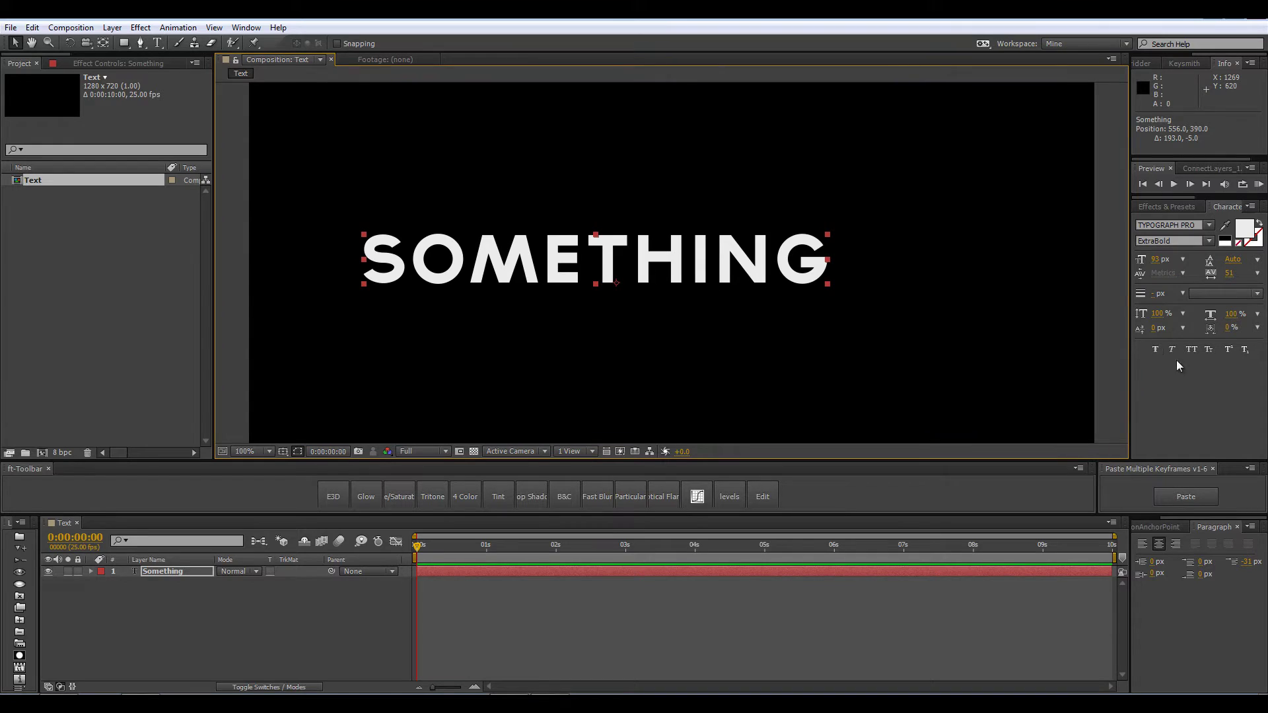
click(1163, 527)
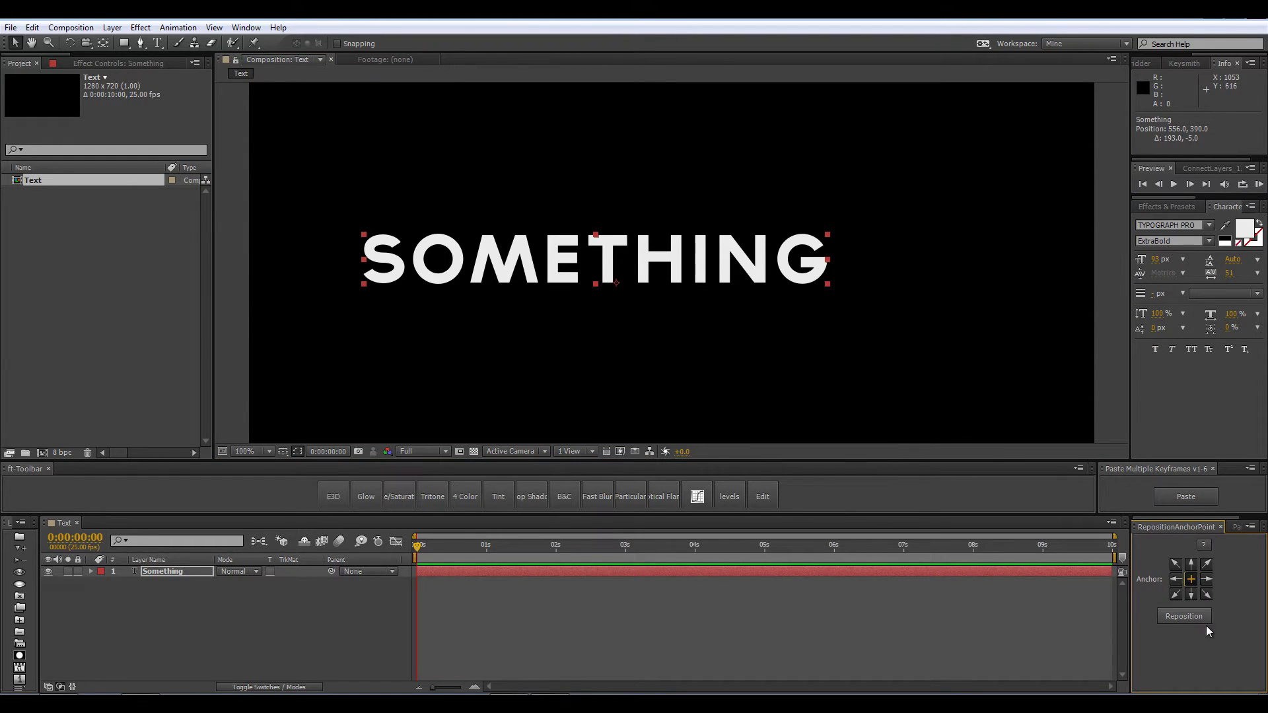
click(739, 274)
key(ctrl+Home)
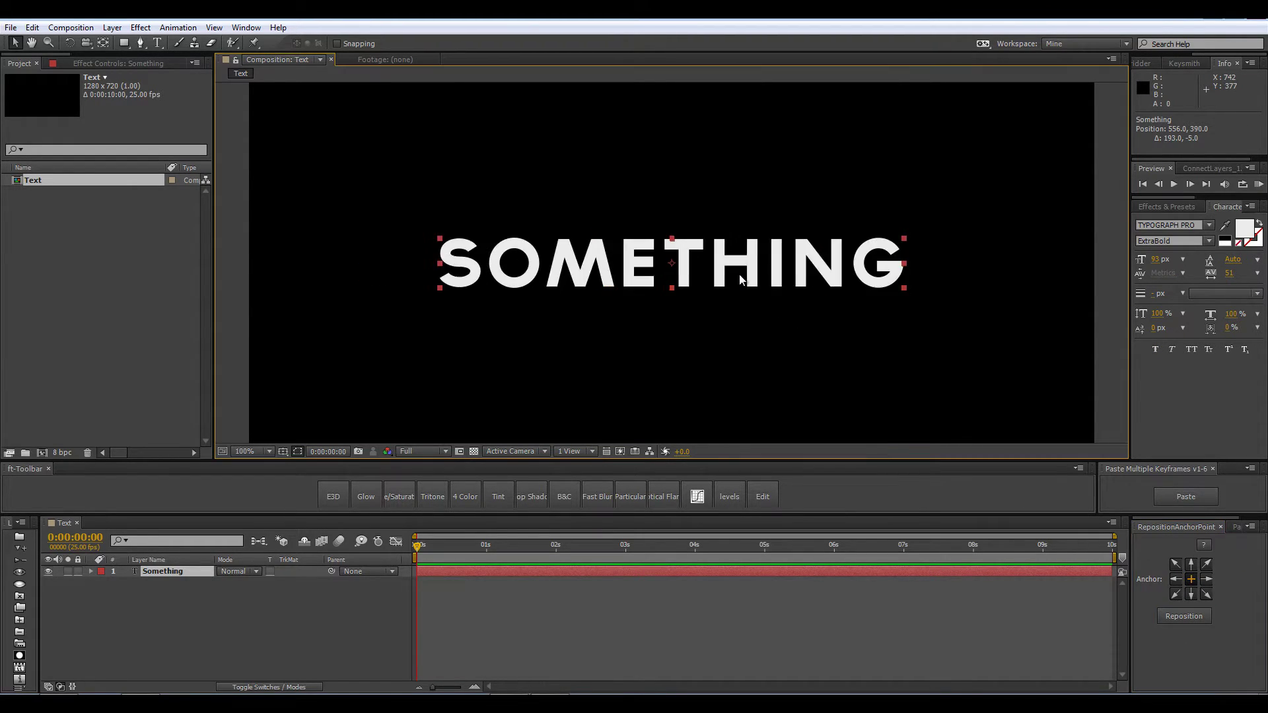
click(216, 607)
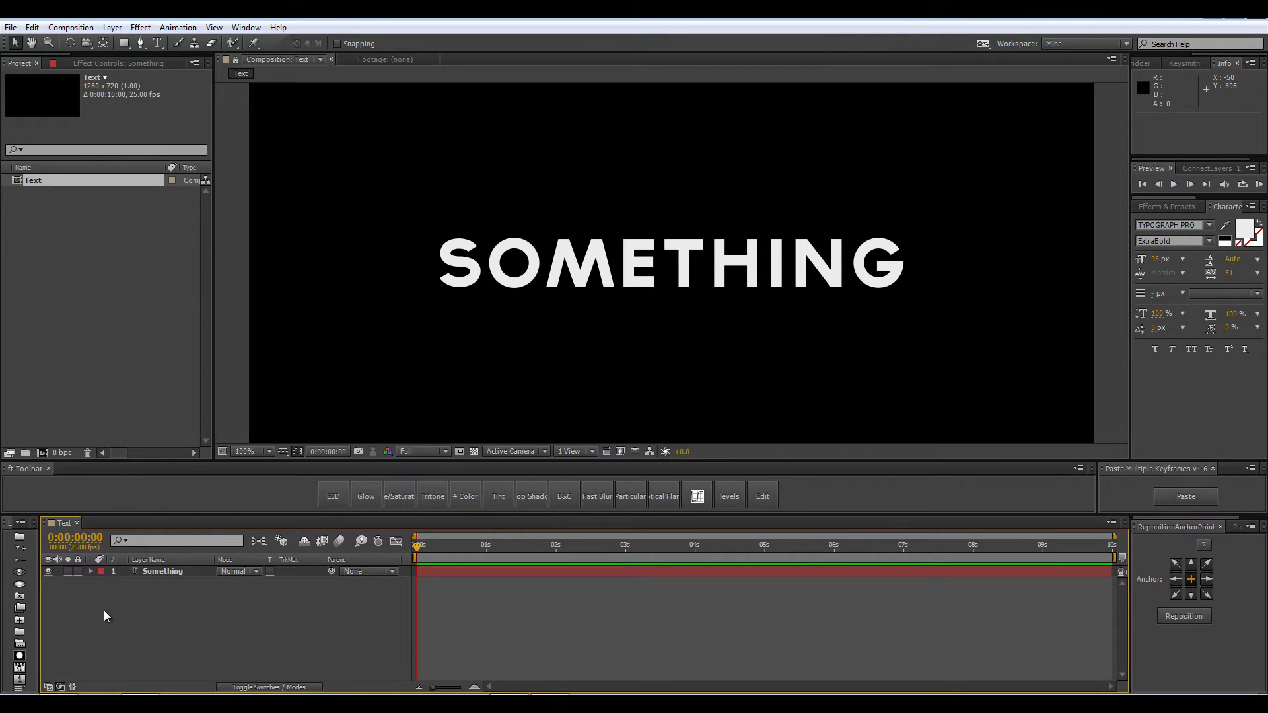
Step: Create a second composition named Map
key(ctrl+n)
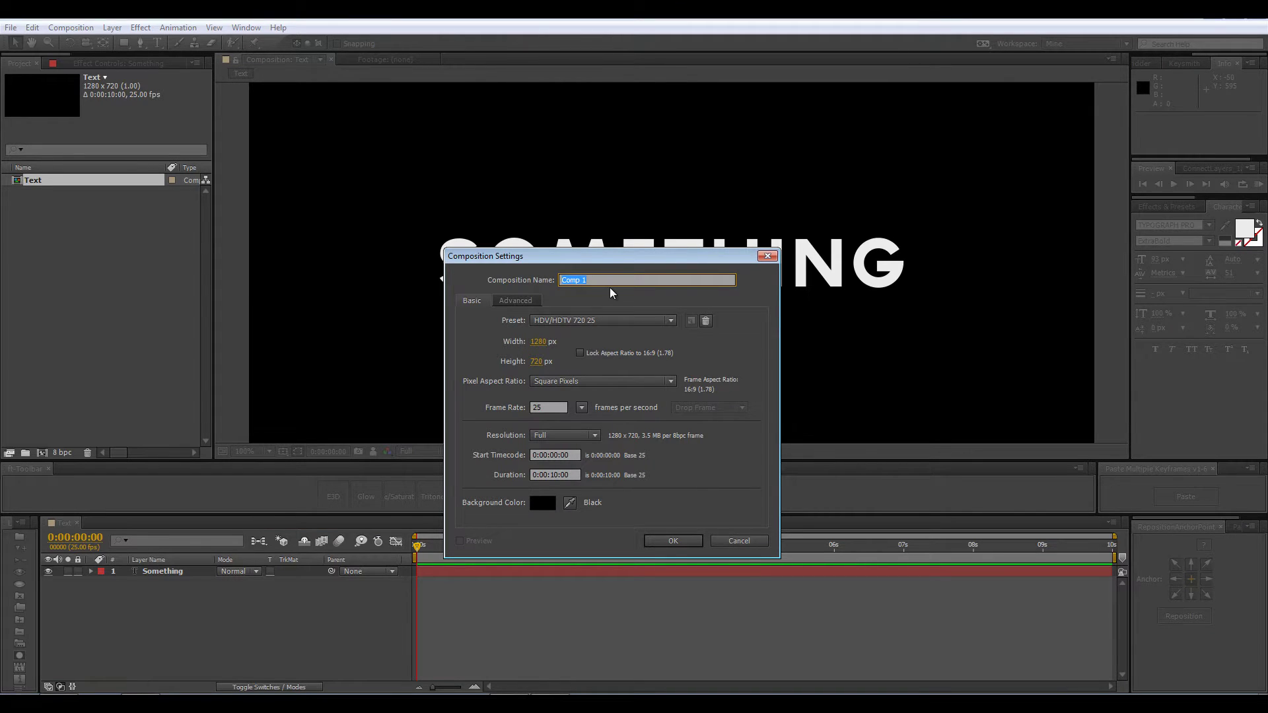
text(Map)
key(Return)
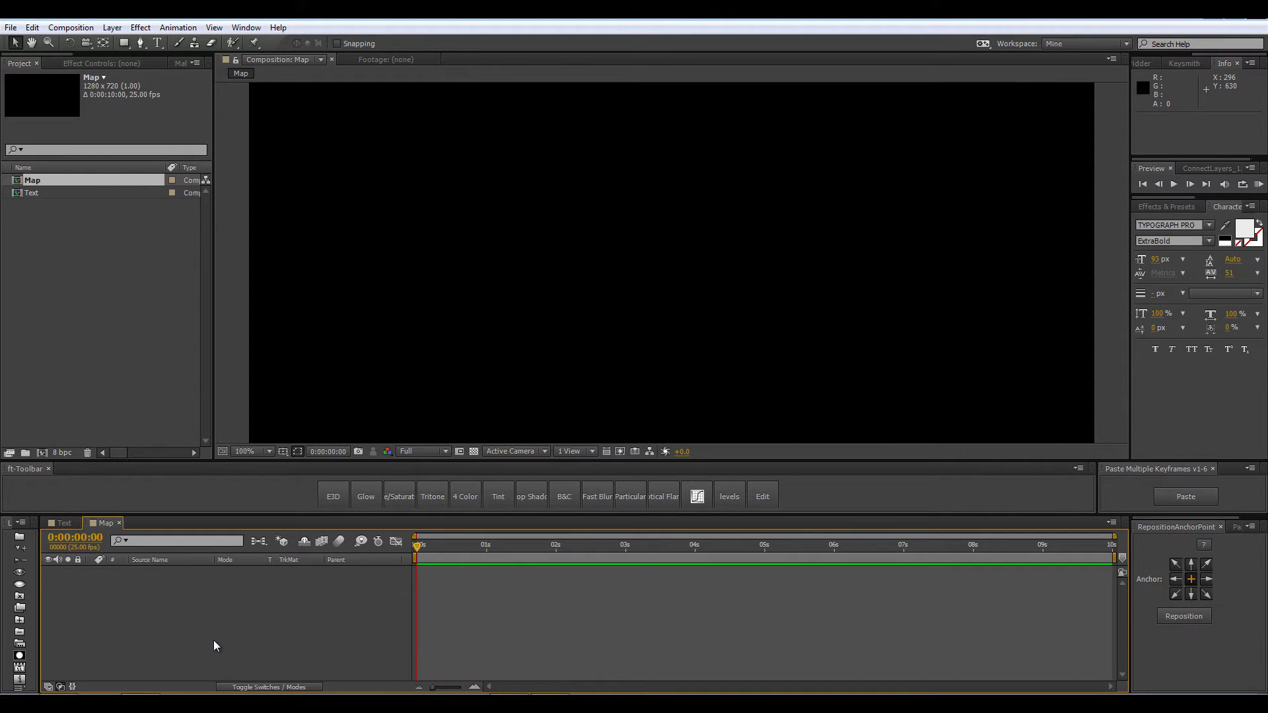
Step: Add a full-frame white solid named Fractal
key(ctrl+y)
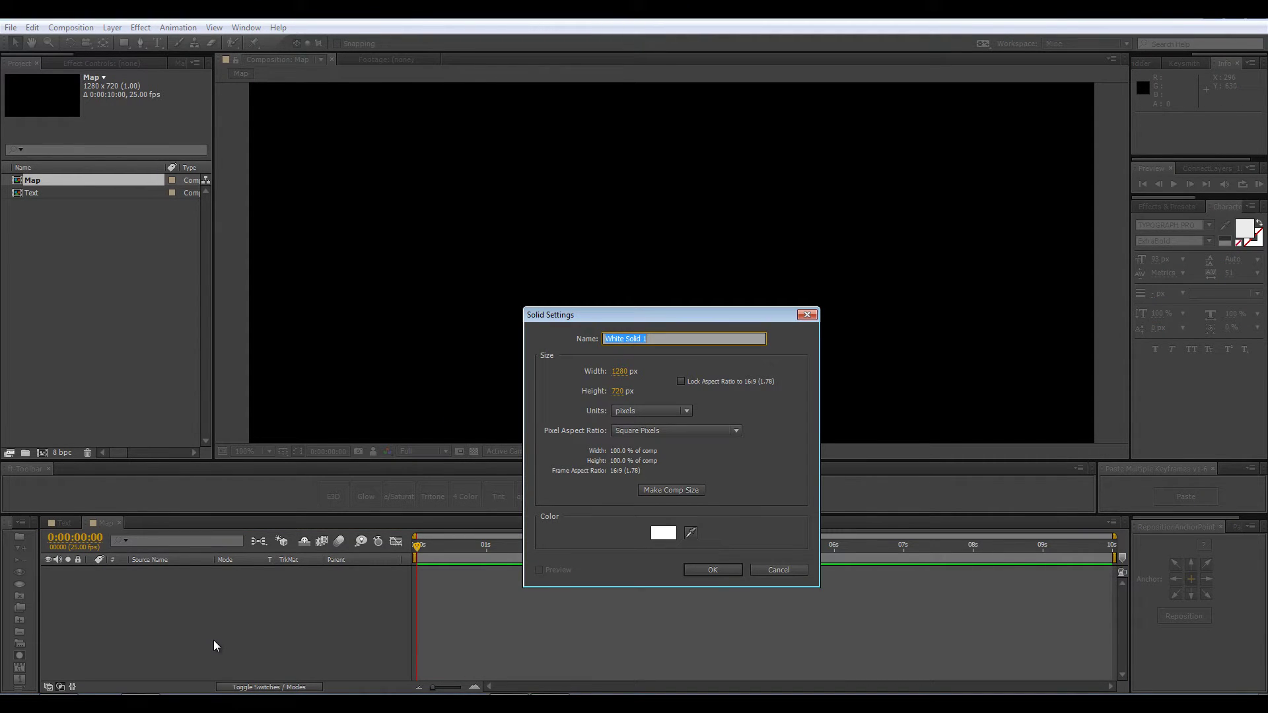
text(Fractal)
click(675, 488)
click(706, 568)
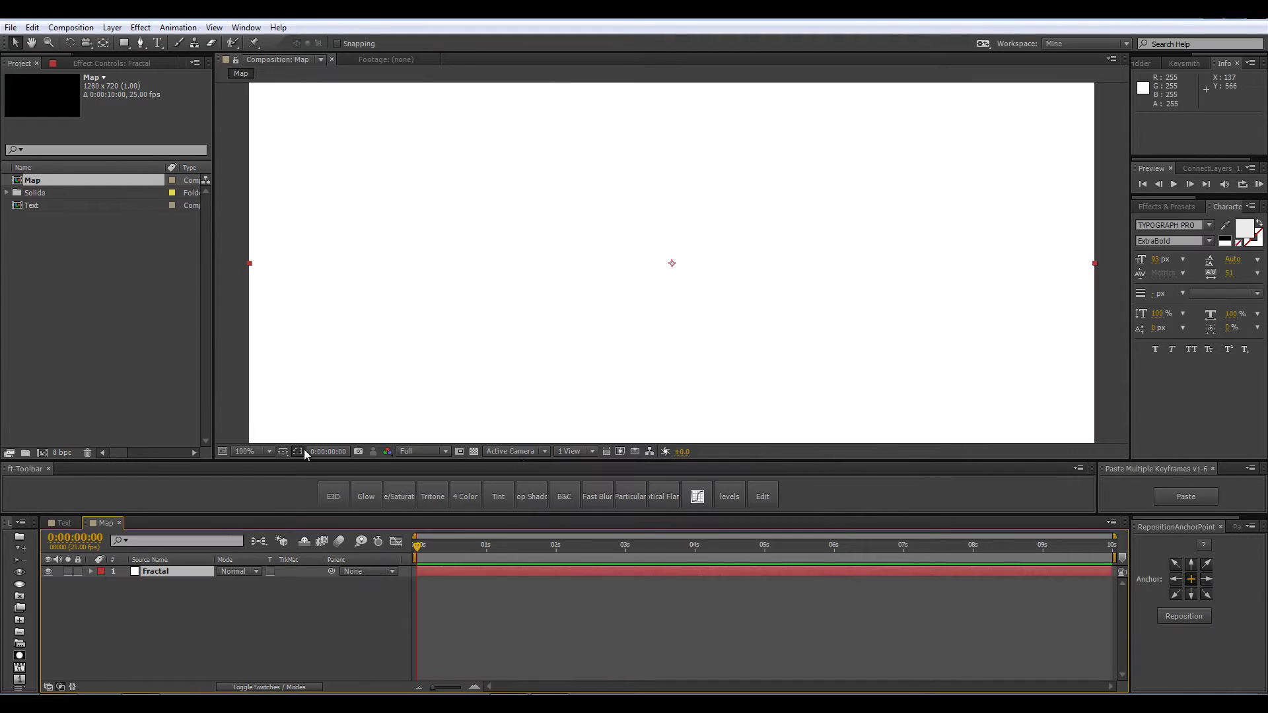
Step: Search Effects & Presets for 'fractal'
click(1175, 209)
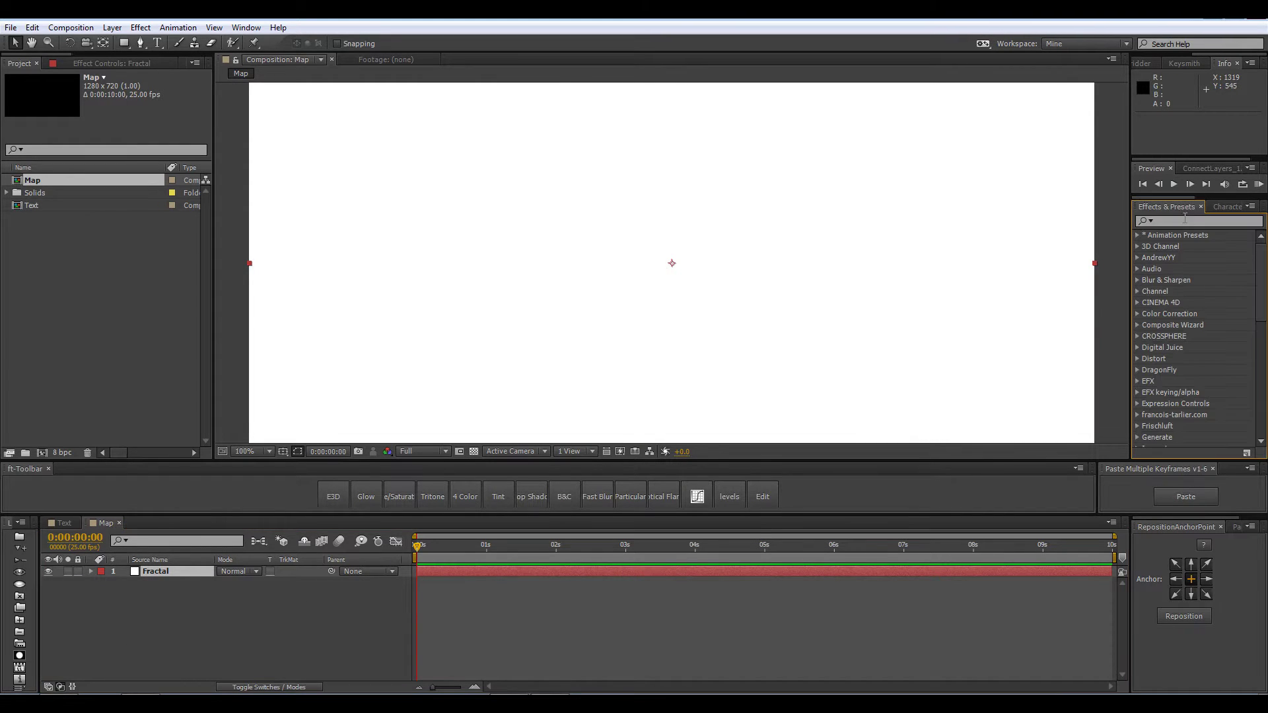
click(1183, 222)
text(fractal)
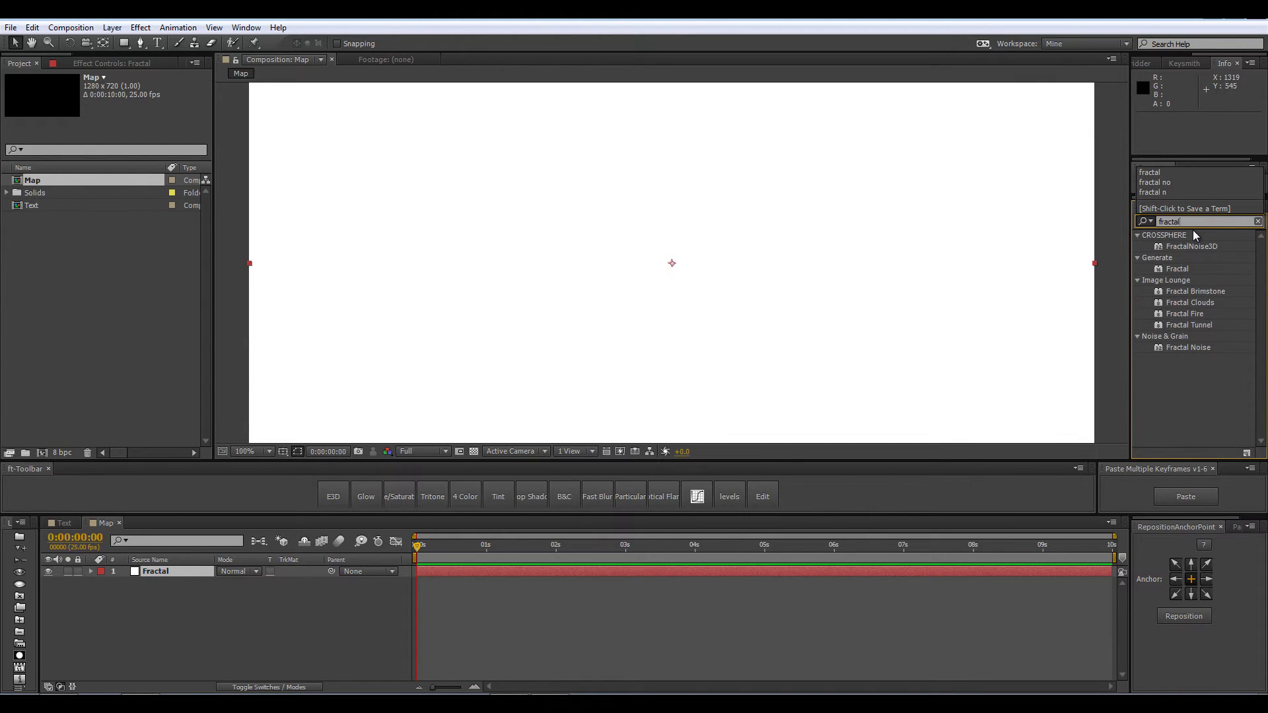
Step: Apply Fractal Noise to the solid with Block noise type and Complexity 3
drag(1164, 347, 633, 382)
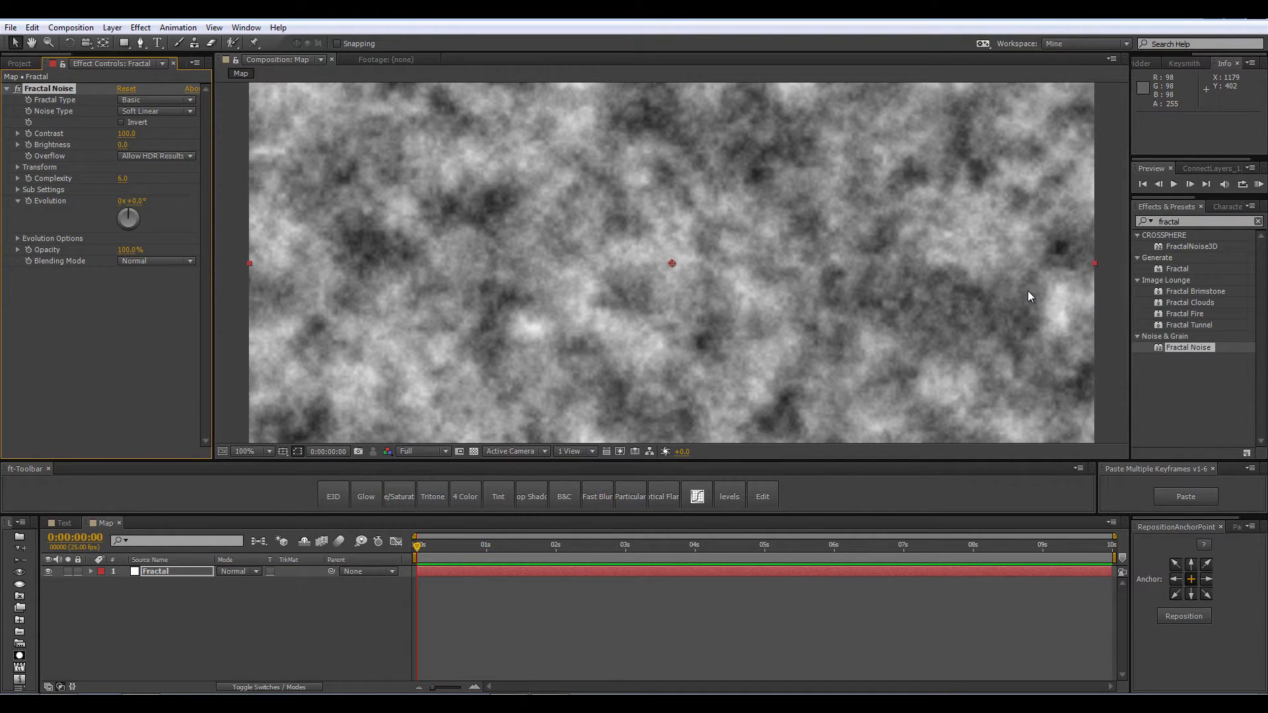
click(129, 110)
click(144, 124)
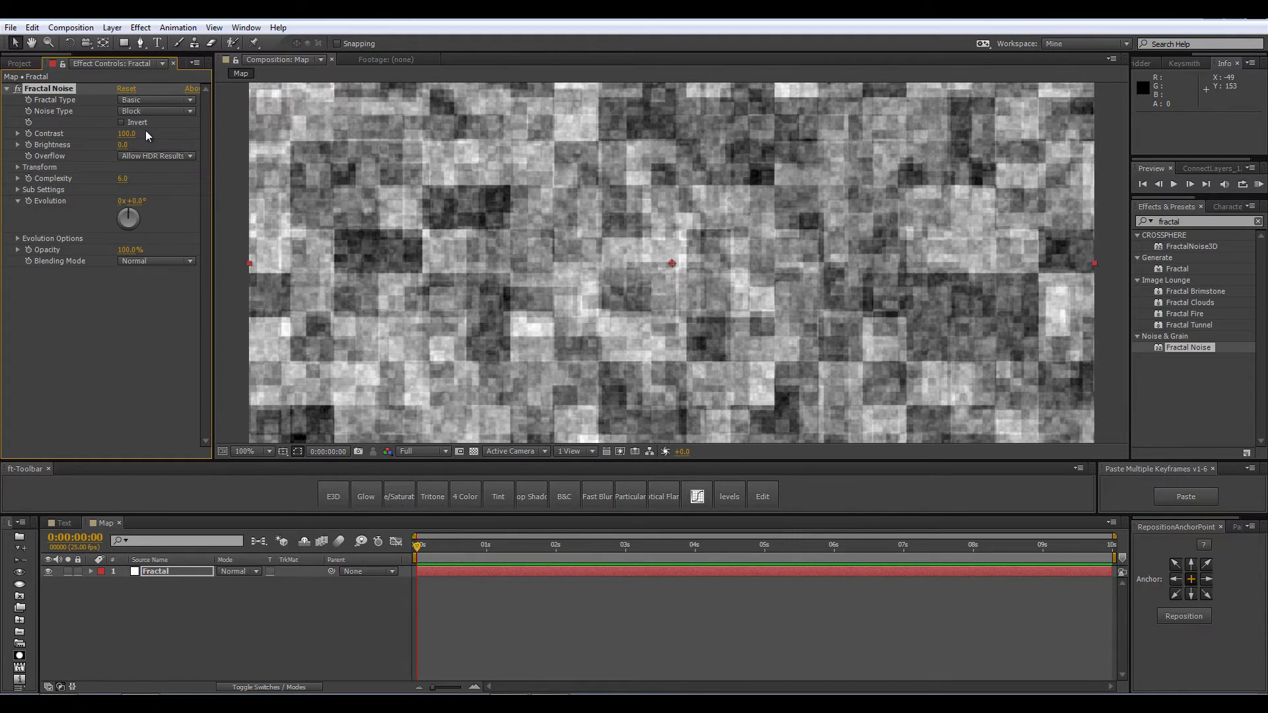
click(123, 178)
text(3)
key(Return)
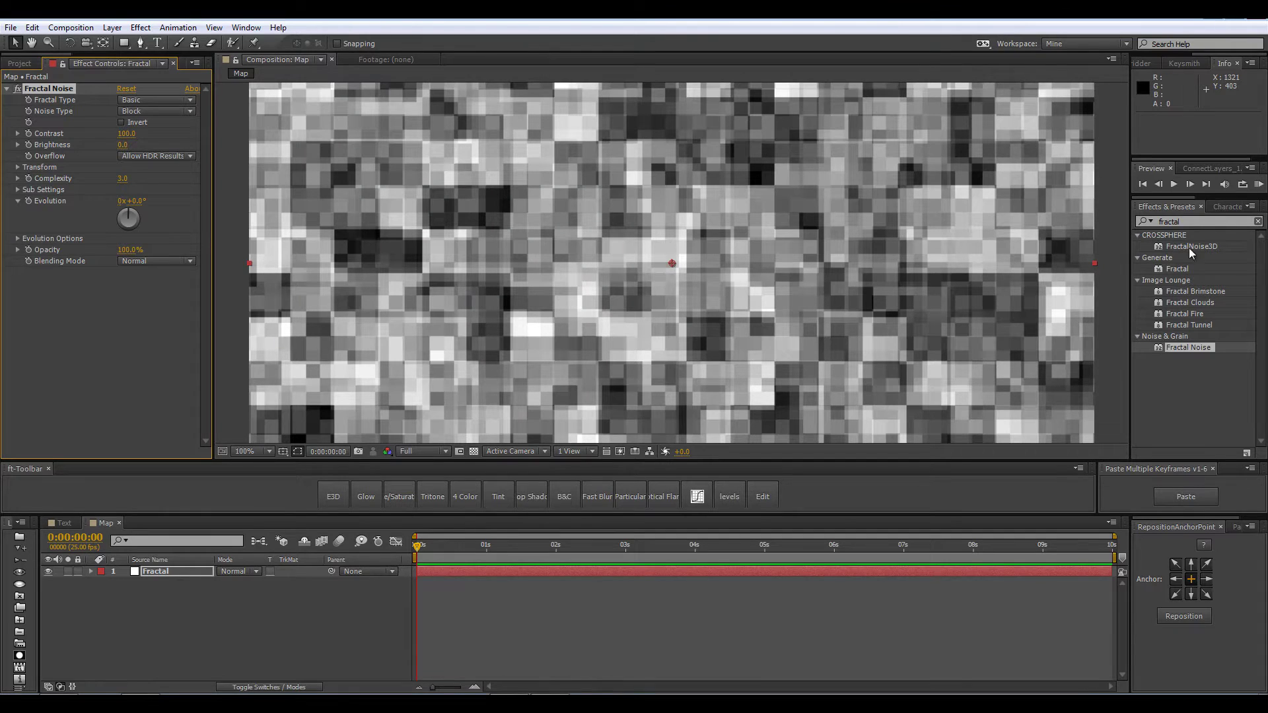
Step: Set the Fractal Noise transform Scale to 130
click(1257, 221)
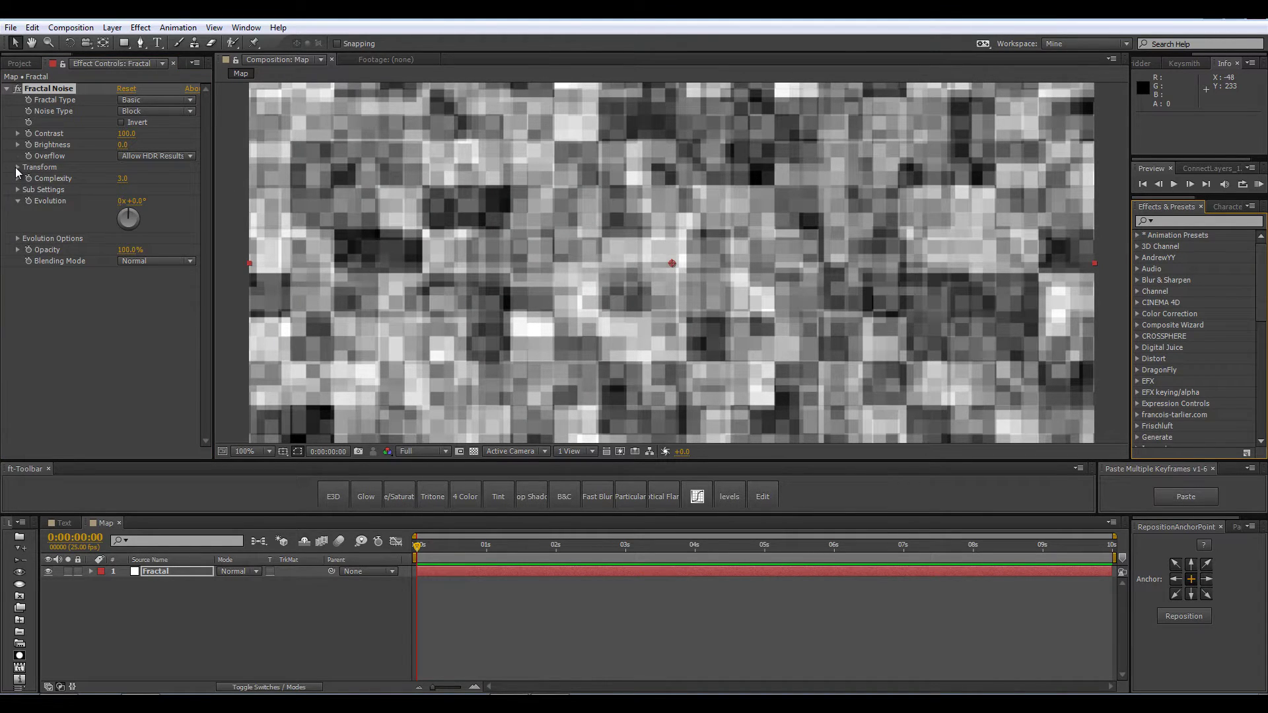
click(18, 169)
click(127, 202)
text(130)
key(Return)
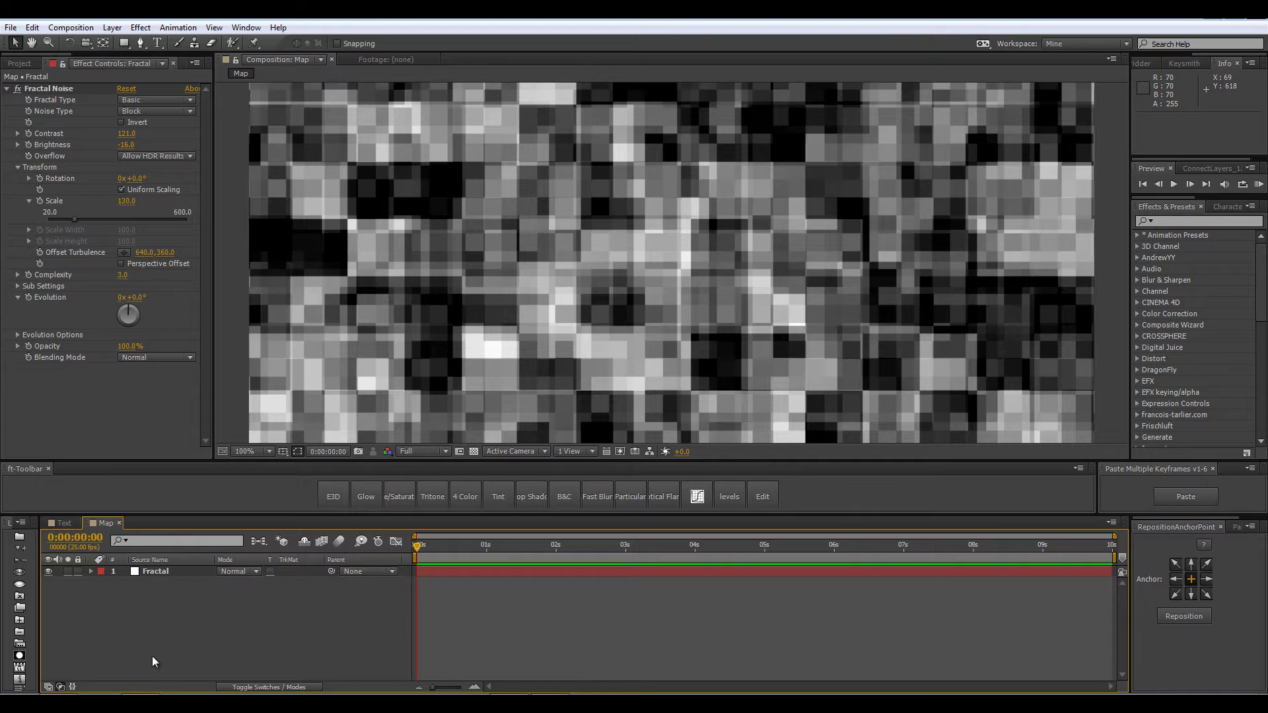
Step: Create a new composition named Base
key(ctrl+n)
text(Base)
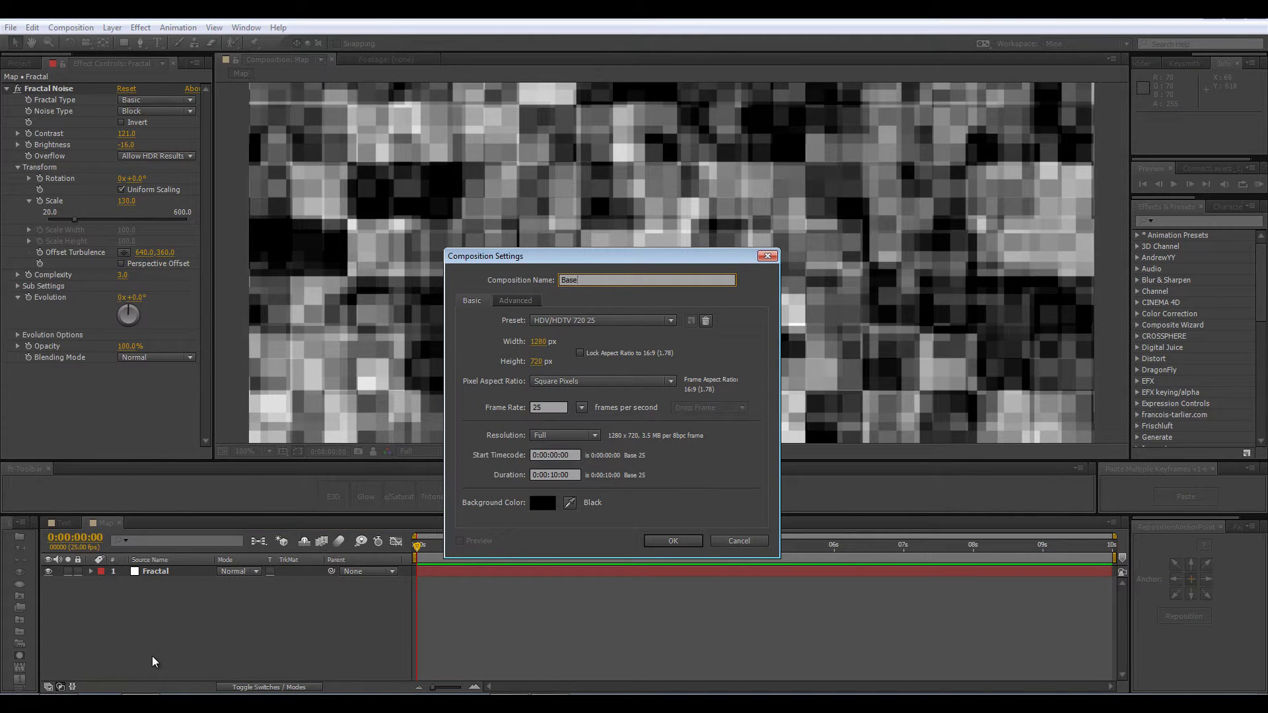
click(661, 546)
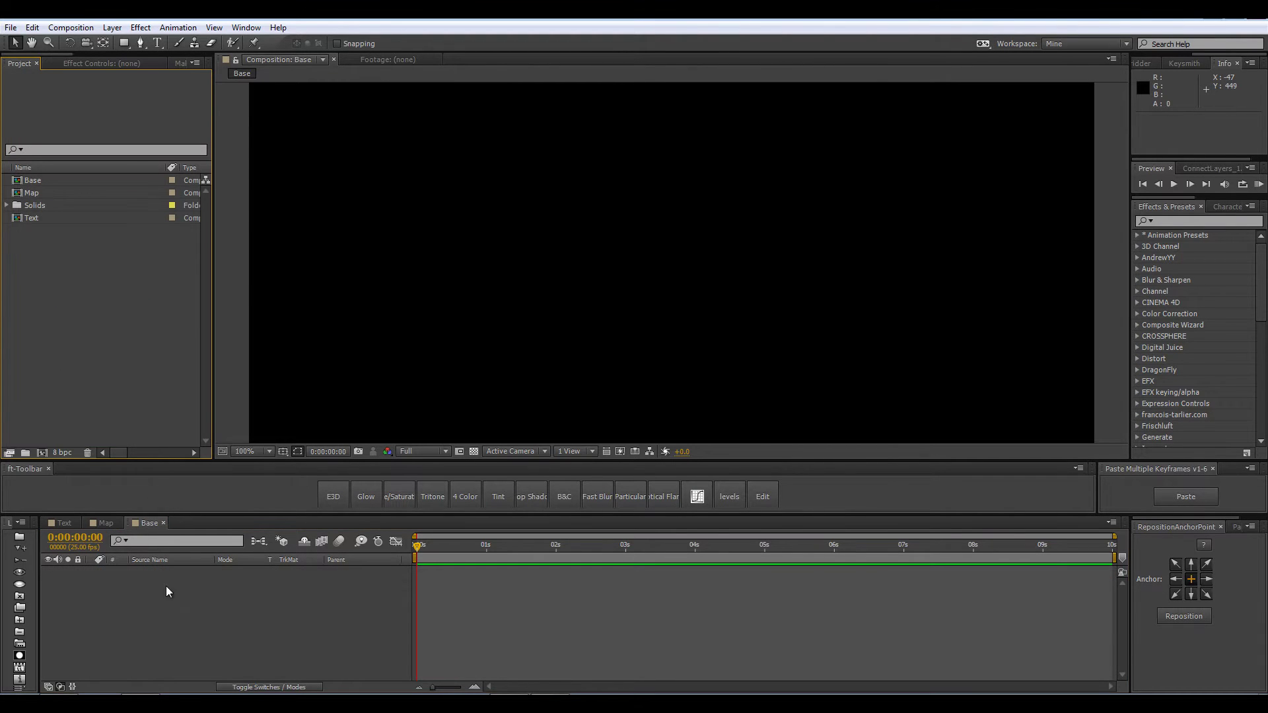
Step: Place the Text and Map comps into Base and hide the Map layer
click(46, 221)
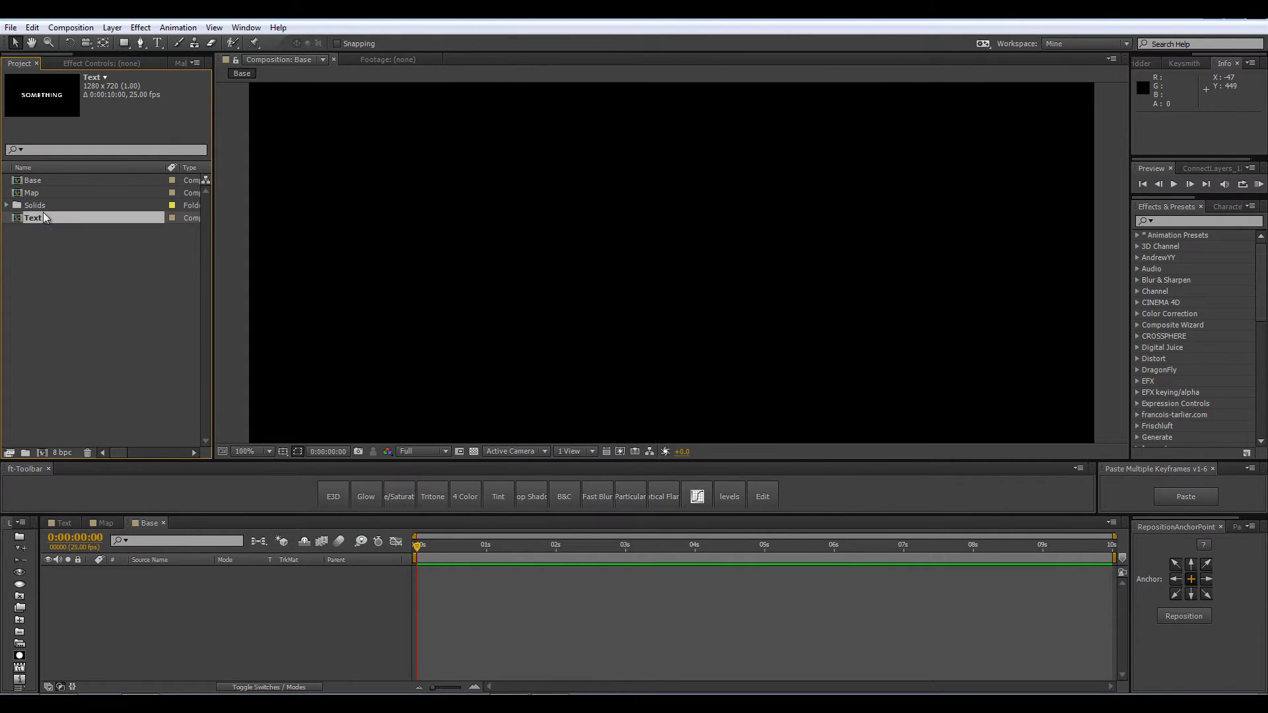
ctrl+click(41, 193)
drag(29, 197, 138, 605)
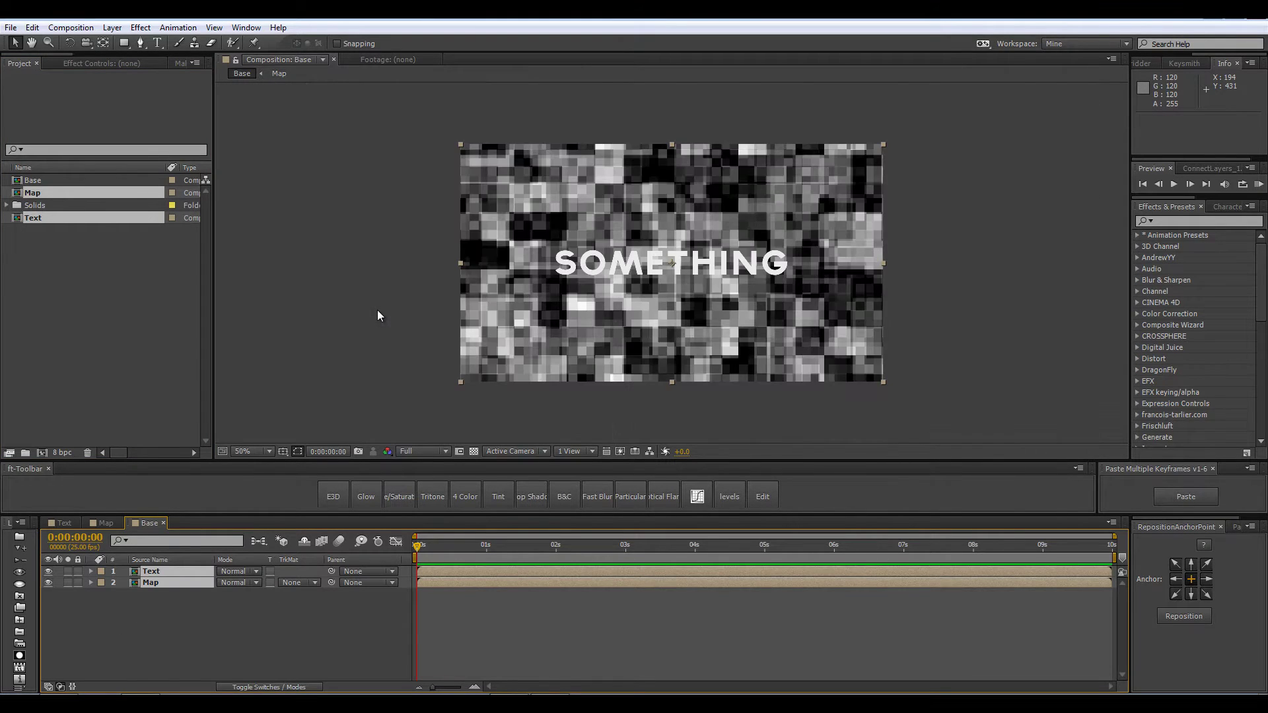
click(147, 644)
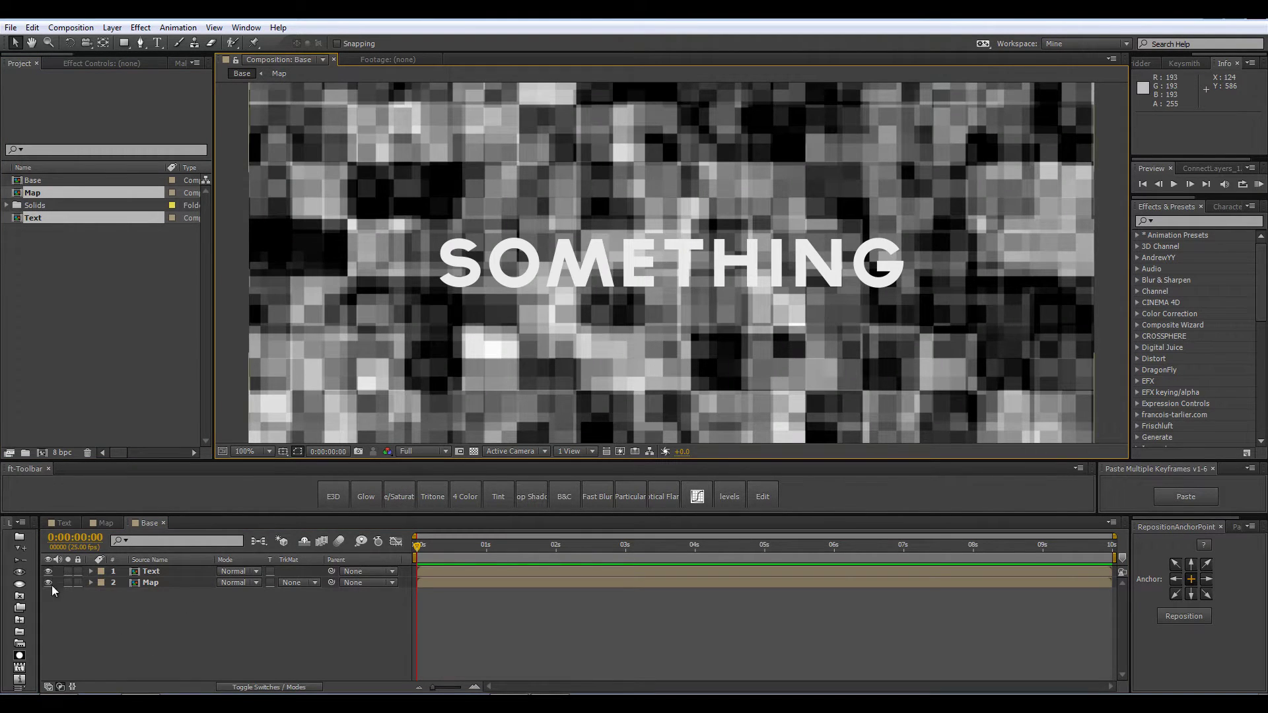
click(47, 584)
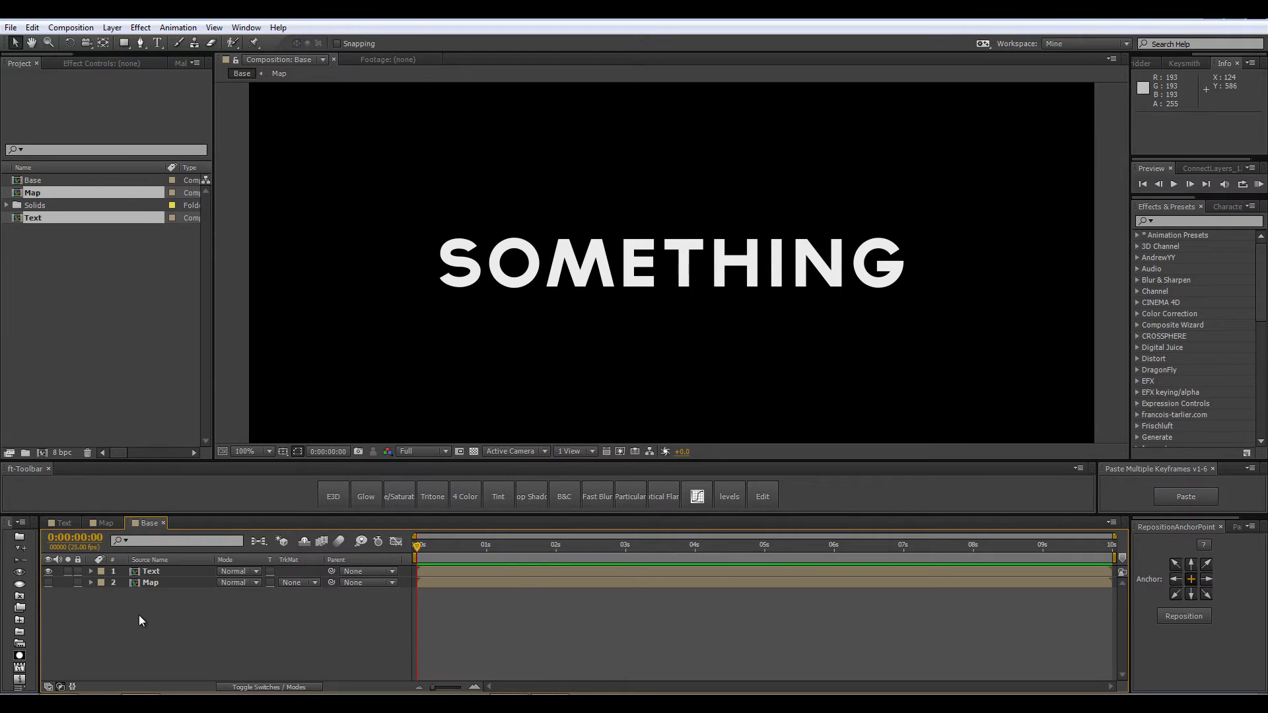
Step: Add an adjustment layer to Base and rename it 'Time Displacement'
key(ctrl+alt+y)
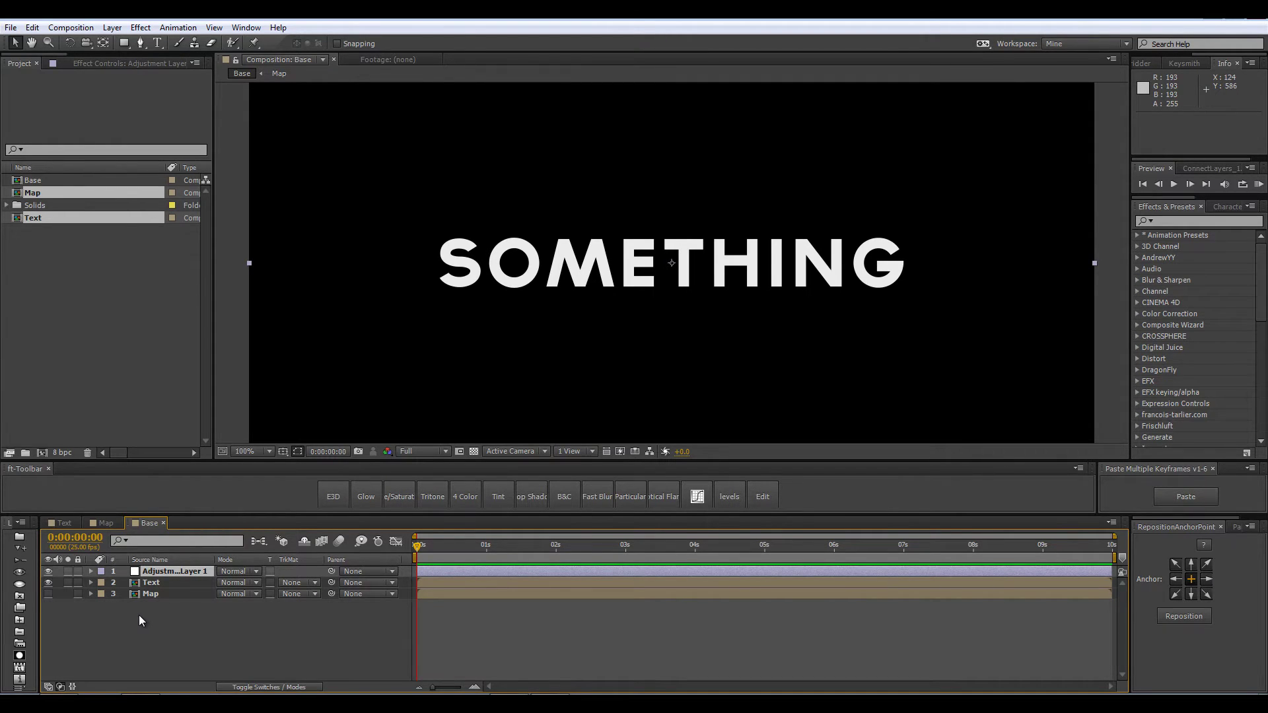
key(ctrl+shift+y)
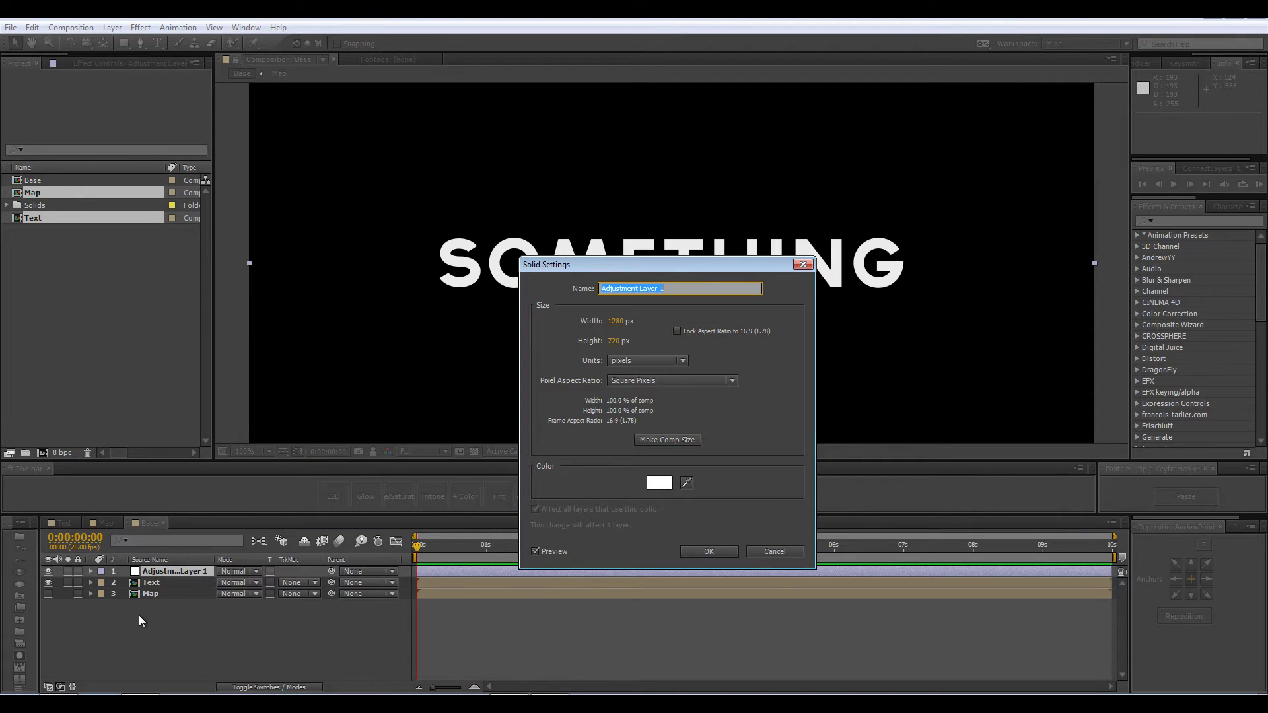
text(Time Displacement)
key(Return)
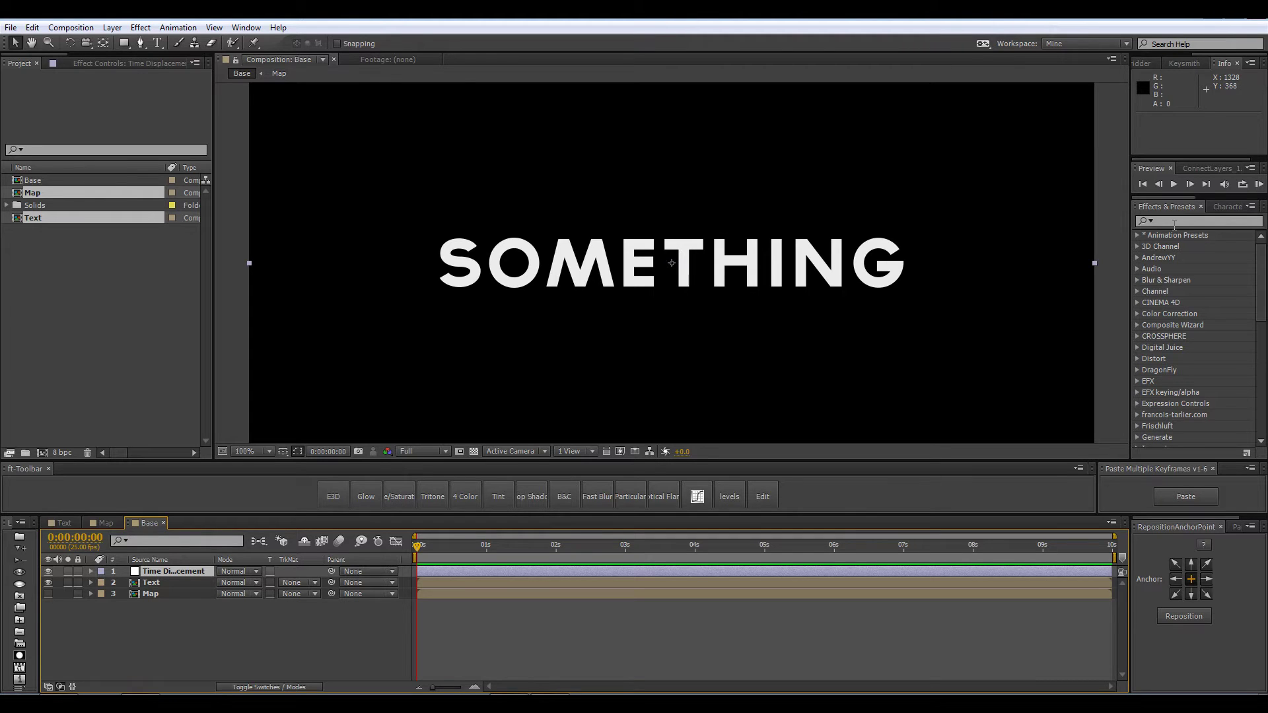
Step: Find Time Displacement with a 'time d' search and apply it to the adjustment layer
click(1174, 222)
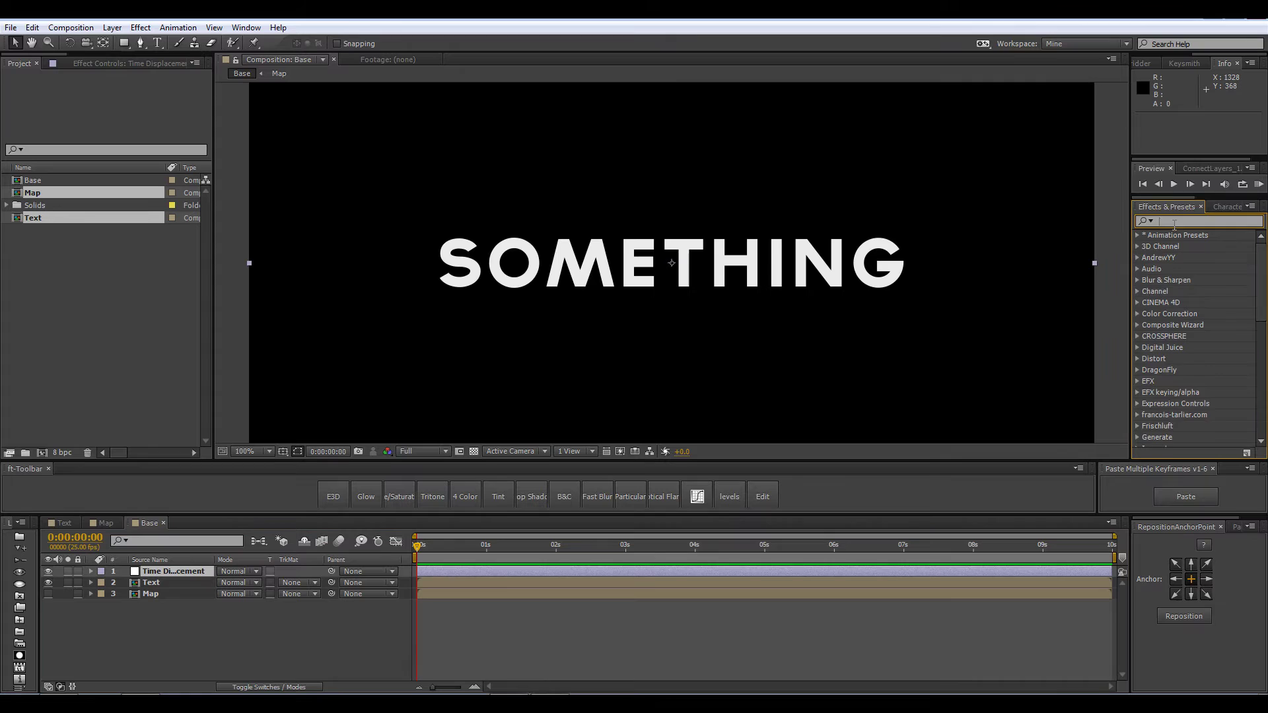
text(time d)
double_click(1198, 257)
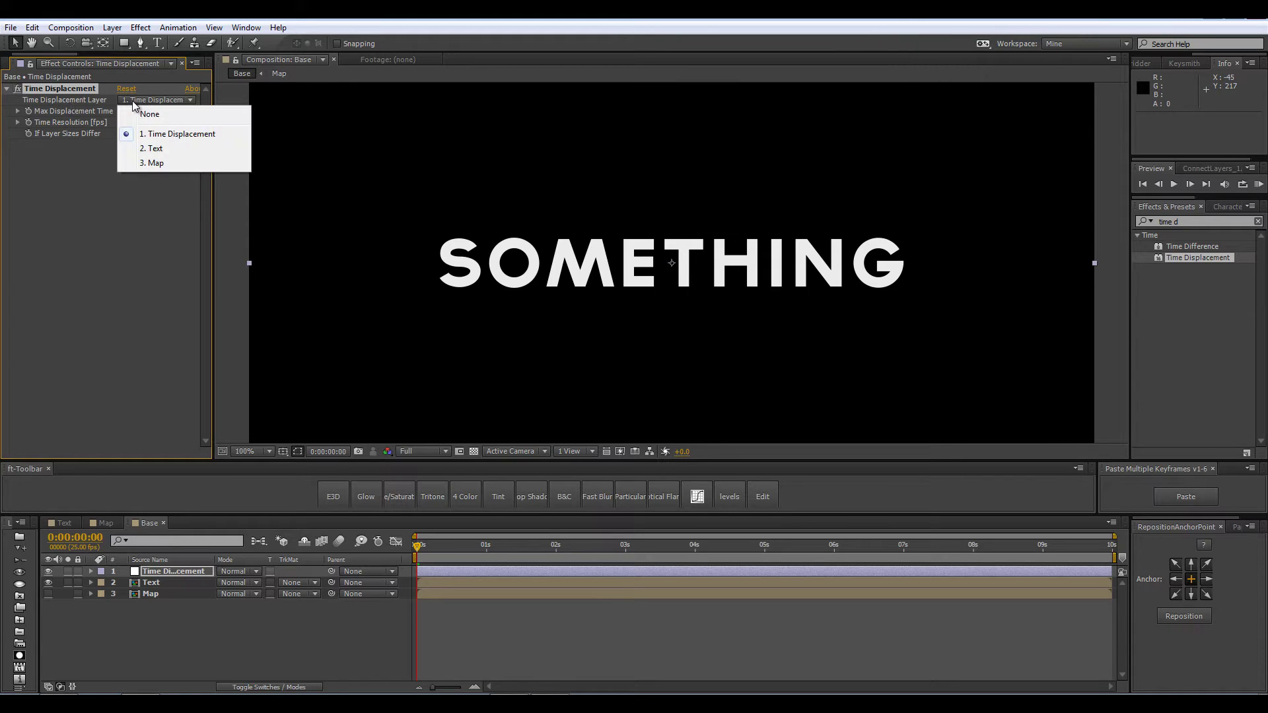
Step: Set the displacement layer to Map with Time Resolution 1, then check nearby frames
click(148, 166)
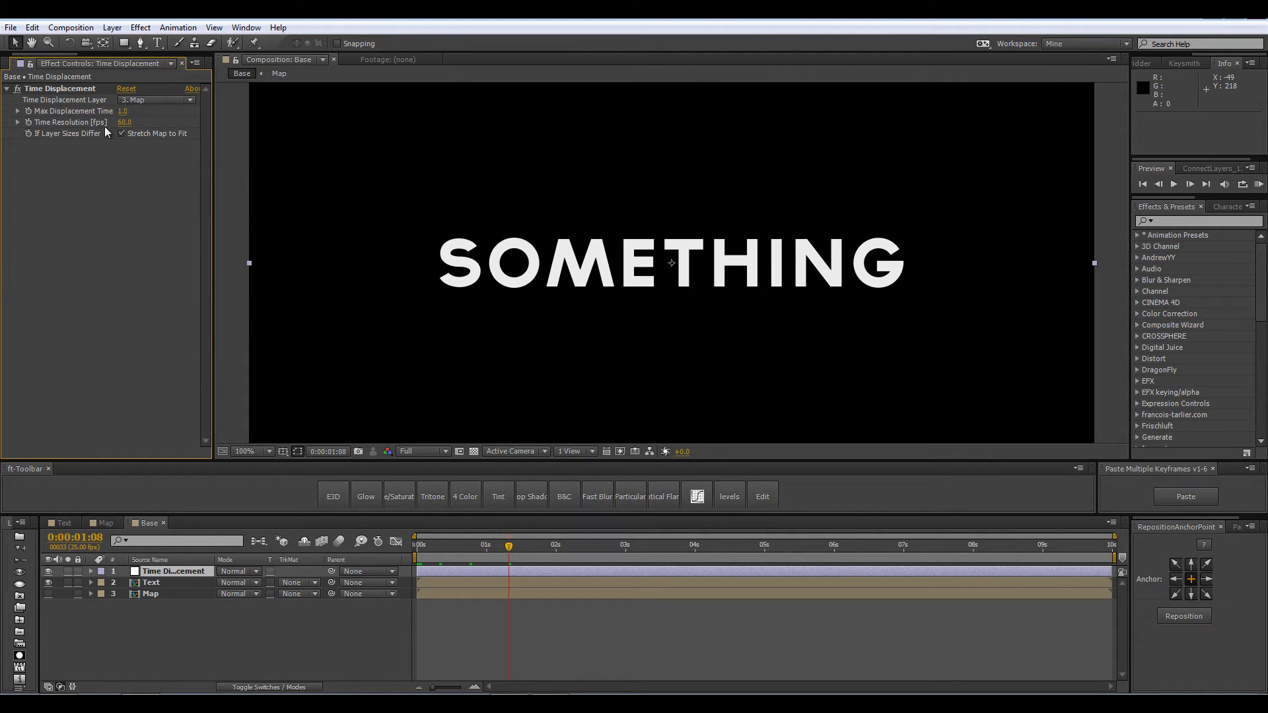
click(127, 123)
text(1)
key(Return)
mouse_move(477, 550)
mouse_down()
mouse_move(496, 551)
mouse_move(470, 549)
mouse_up()
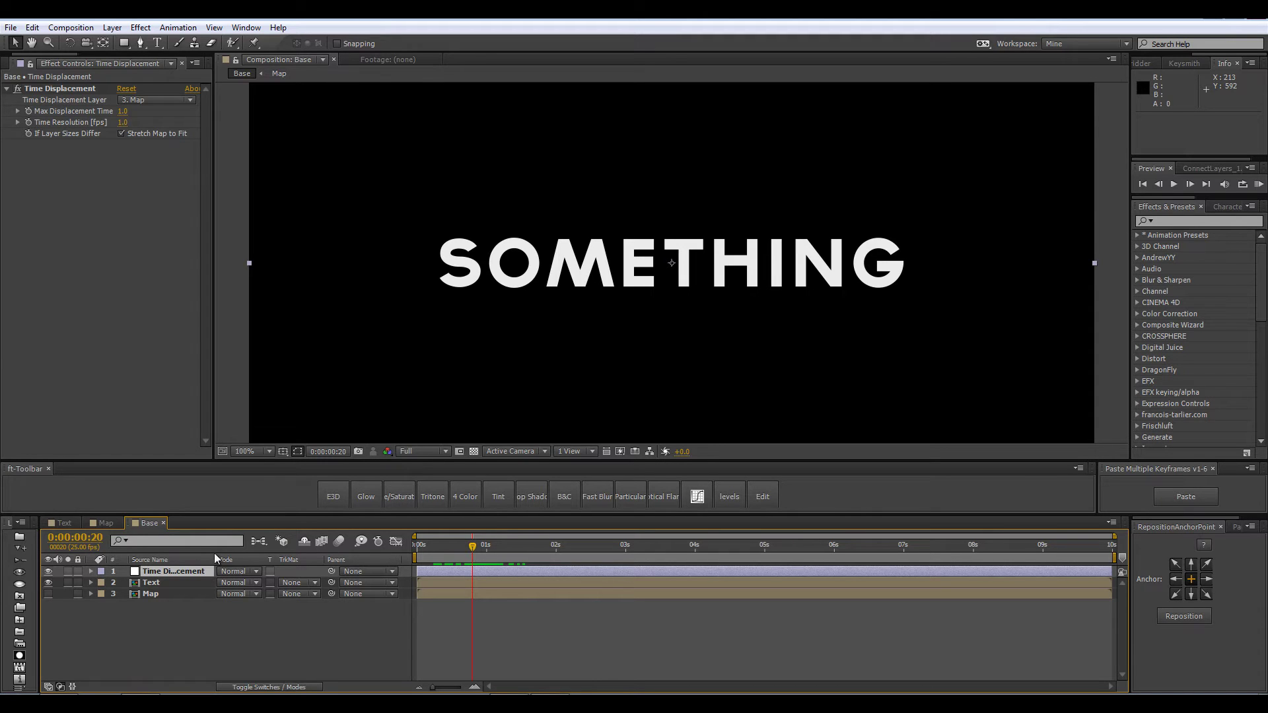
Step: In the Text comp, trim the Something layer to run from 1 s to 3 s
click(59, 523)
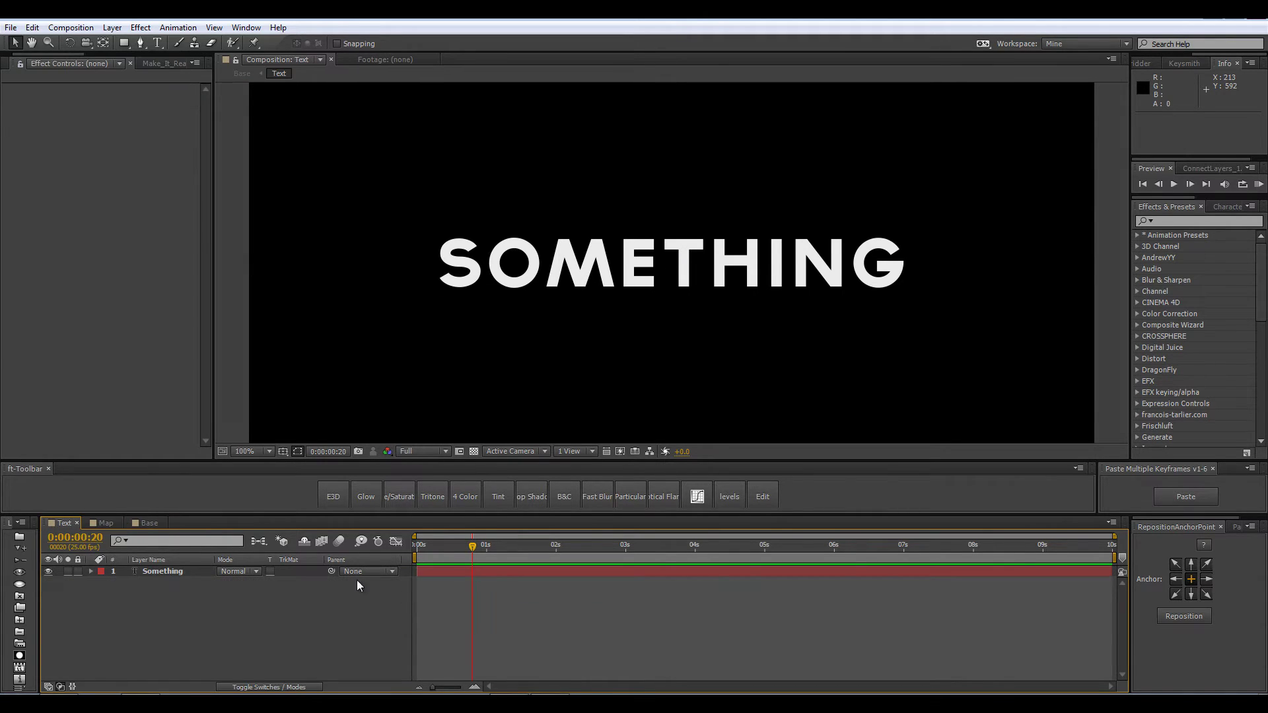
click(489, 555)
click(157, 572)
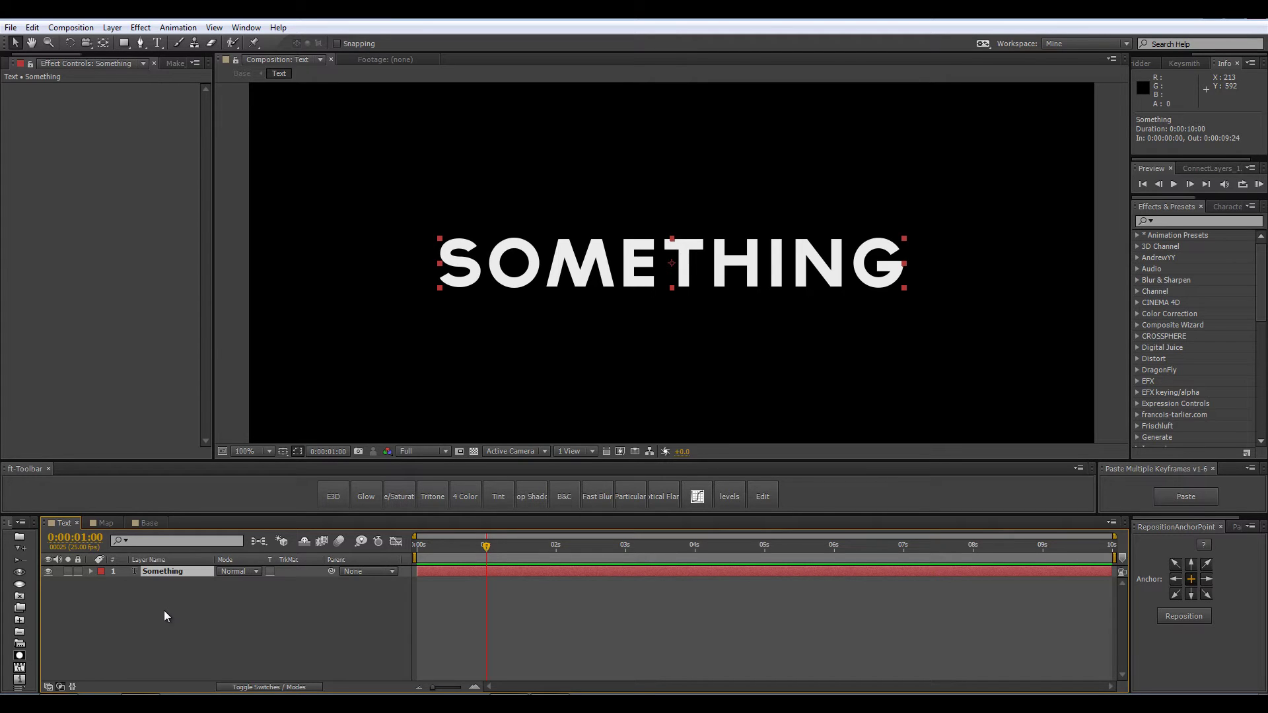
key(alt+bracketleft)
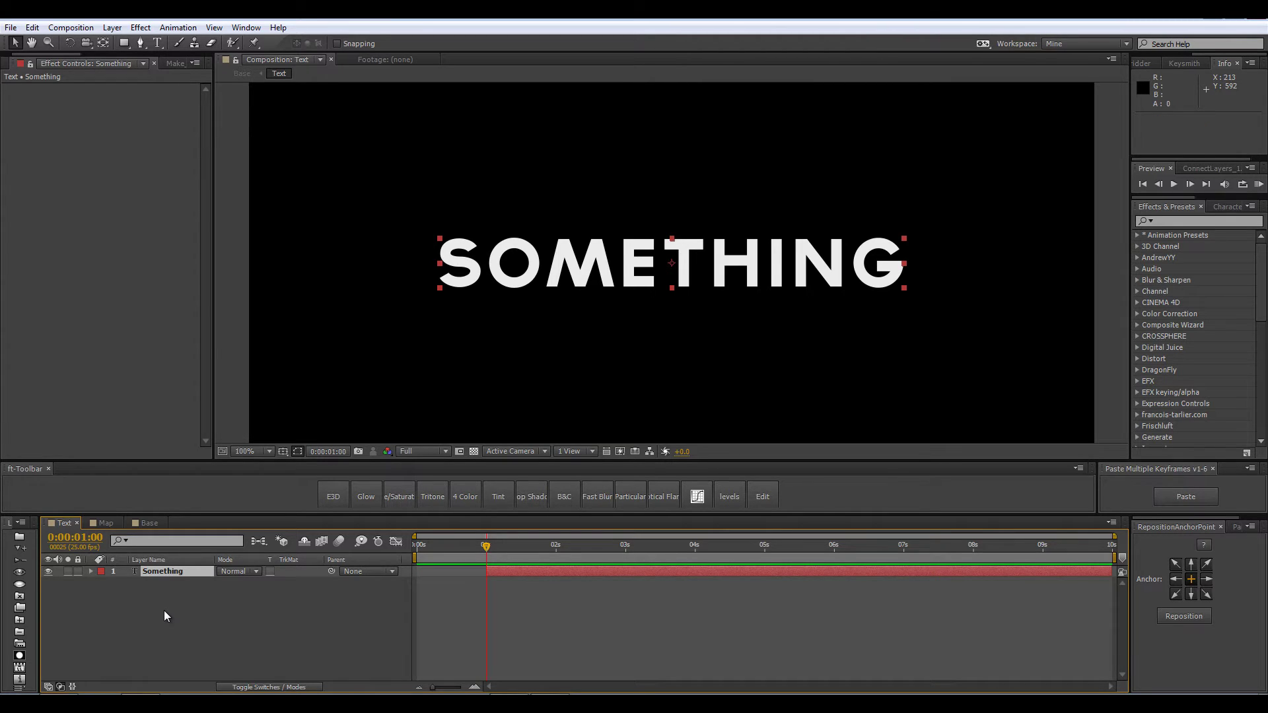
click(626, 548)
key(alt+bracketright)
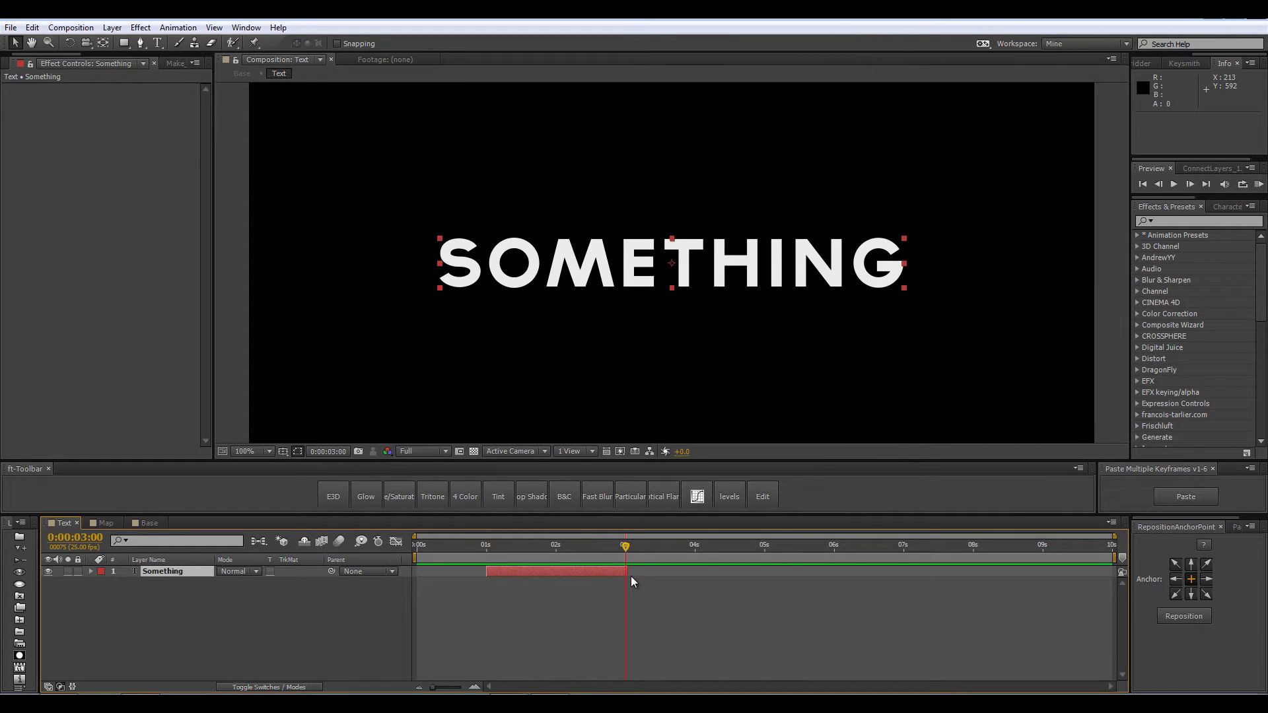
drag(626, 572, 639, 597)
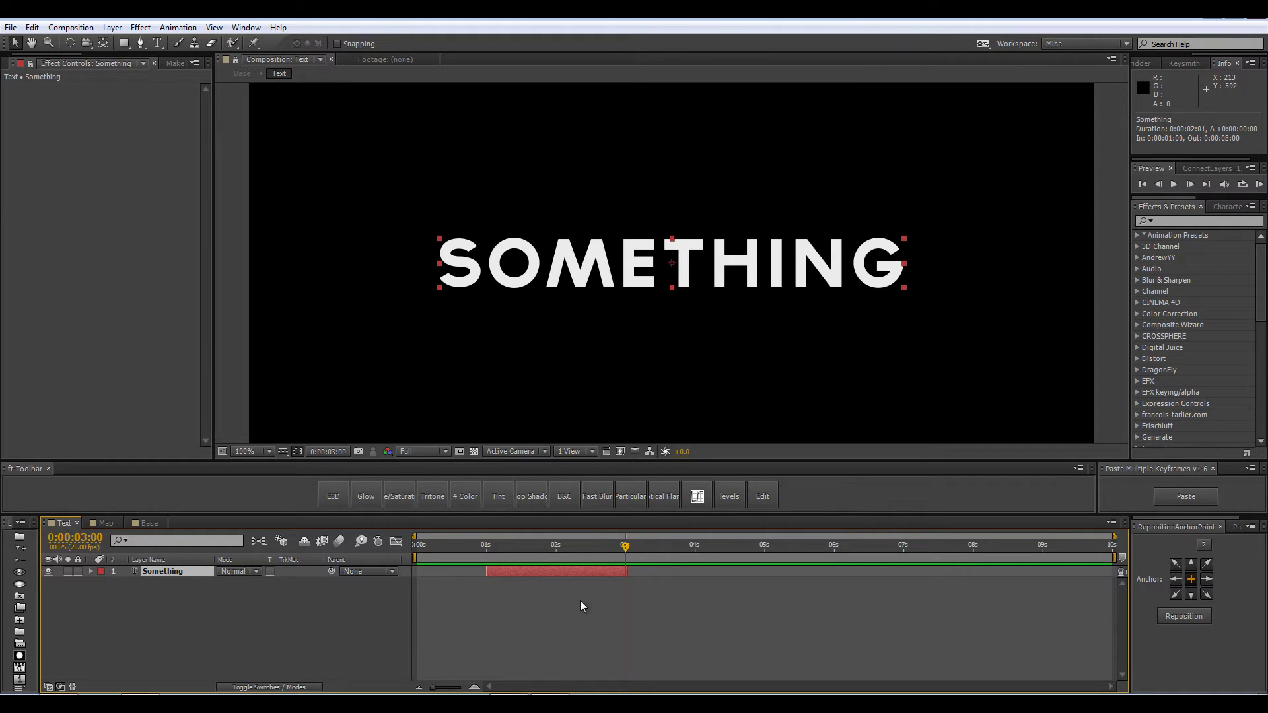
Step: Scrub to check when the text appears, then preview the start in Base
click(369, 617)
click(563, 547)
drag(557, 548, 503, 567)
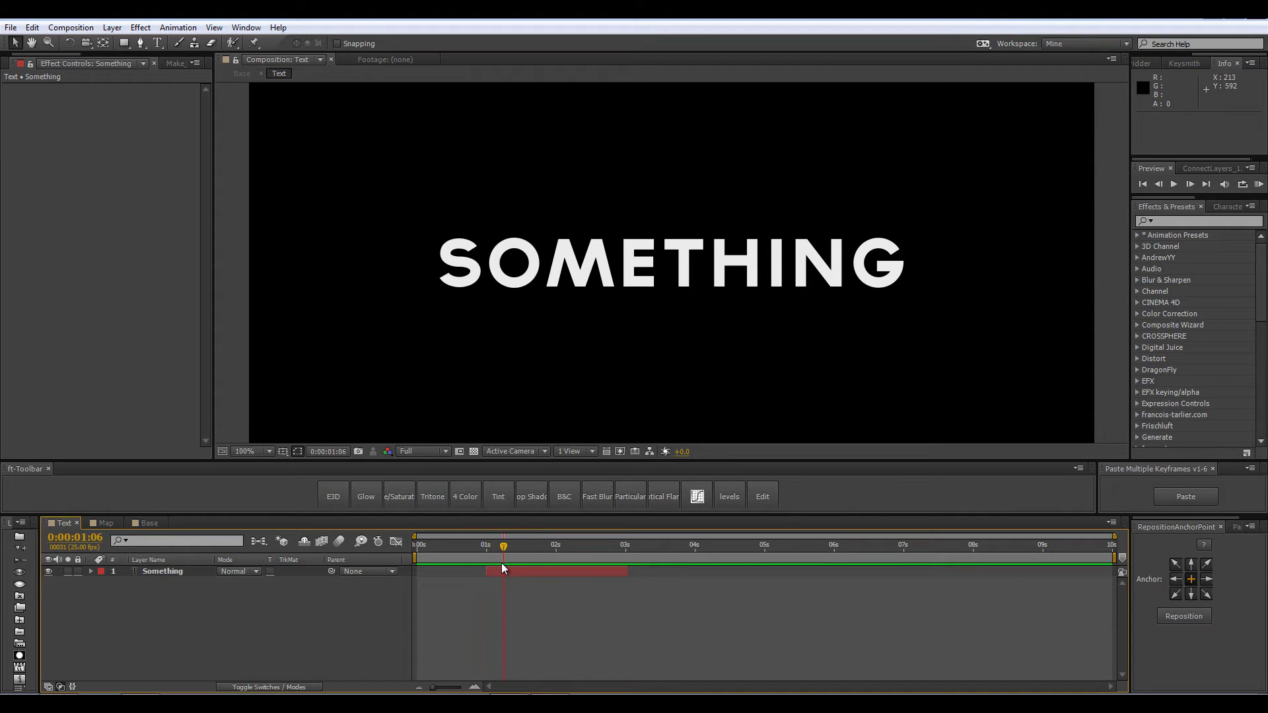
click(152, 523)
drag(466, 560, 508, 584)
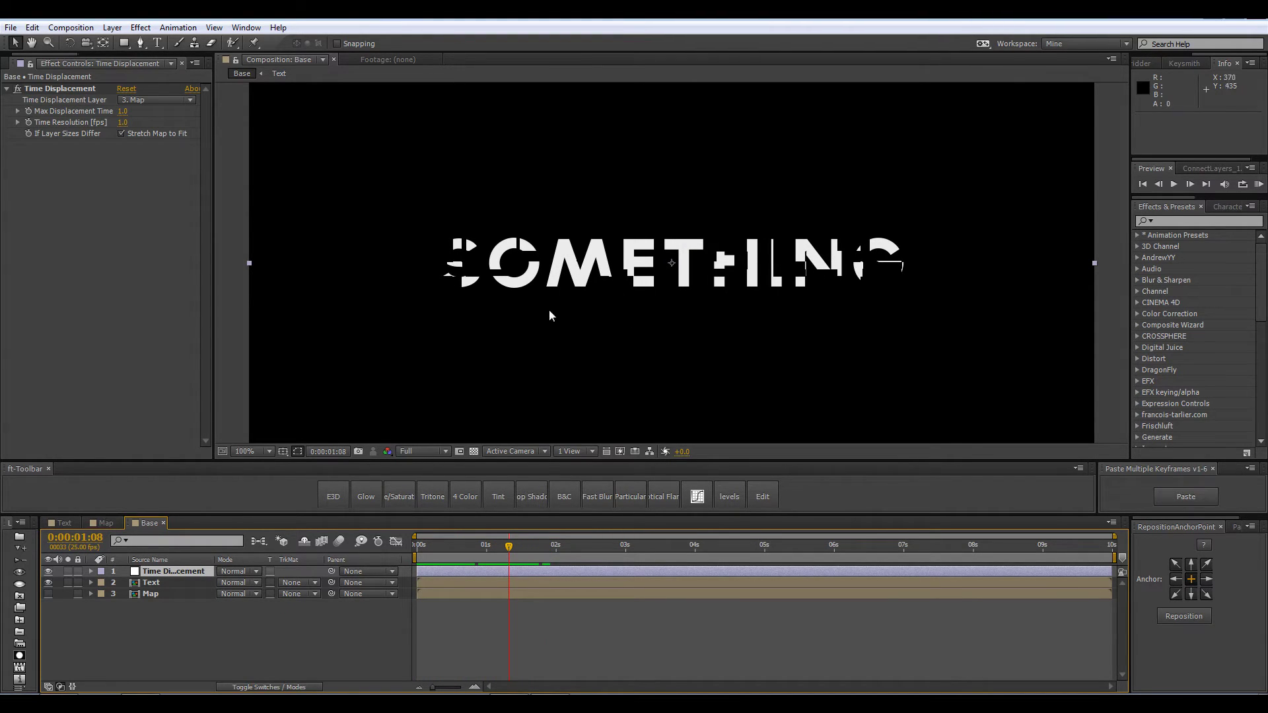
Step: Compare the Map noise with resolved and glitching text frames in Base
click(105, 523)
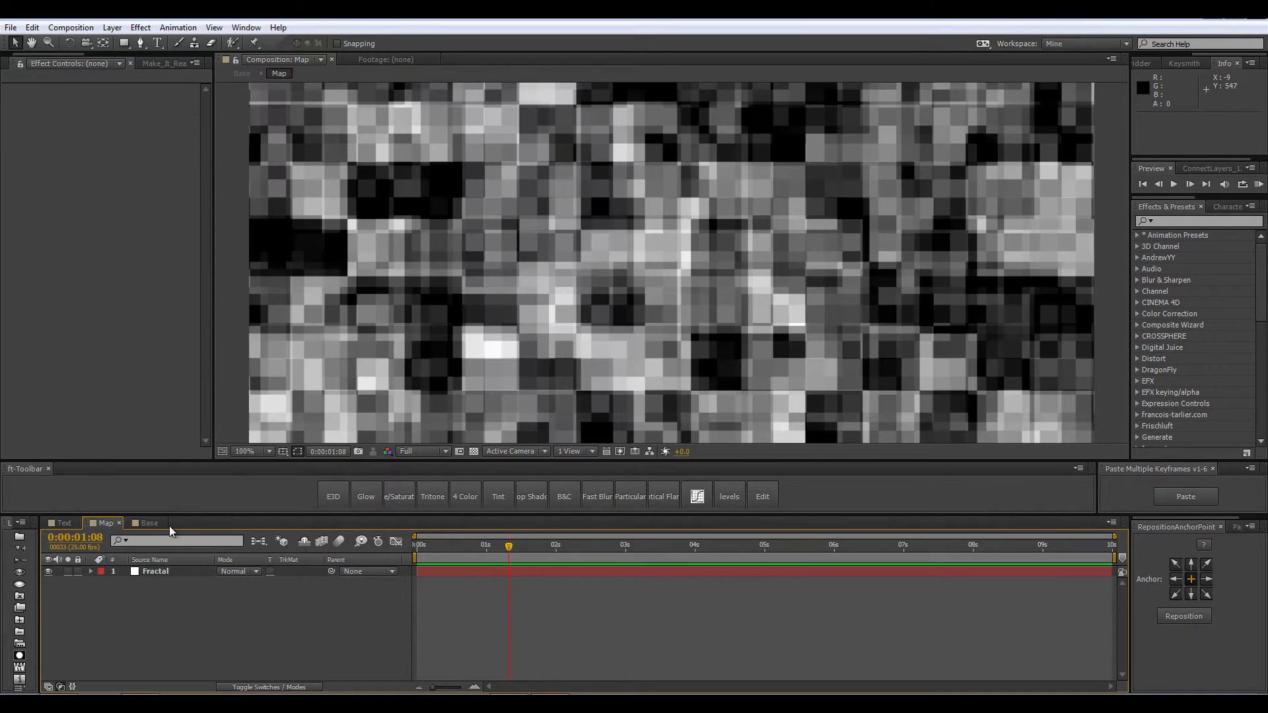
click(136, 525)
click(534, 561)
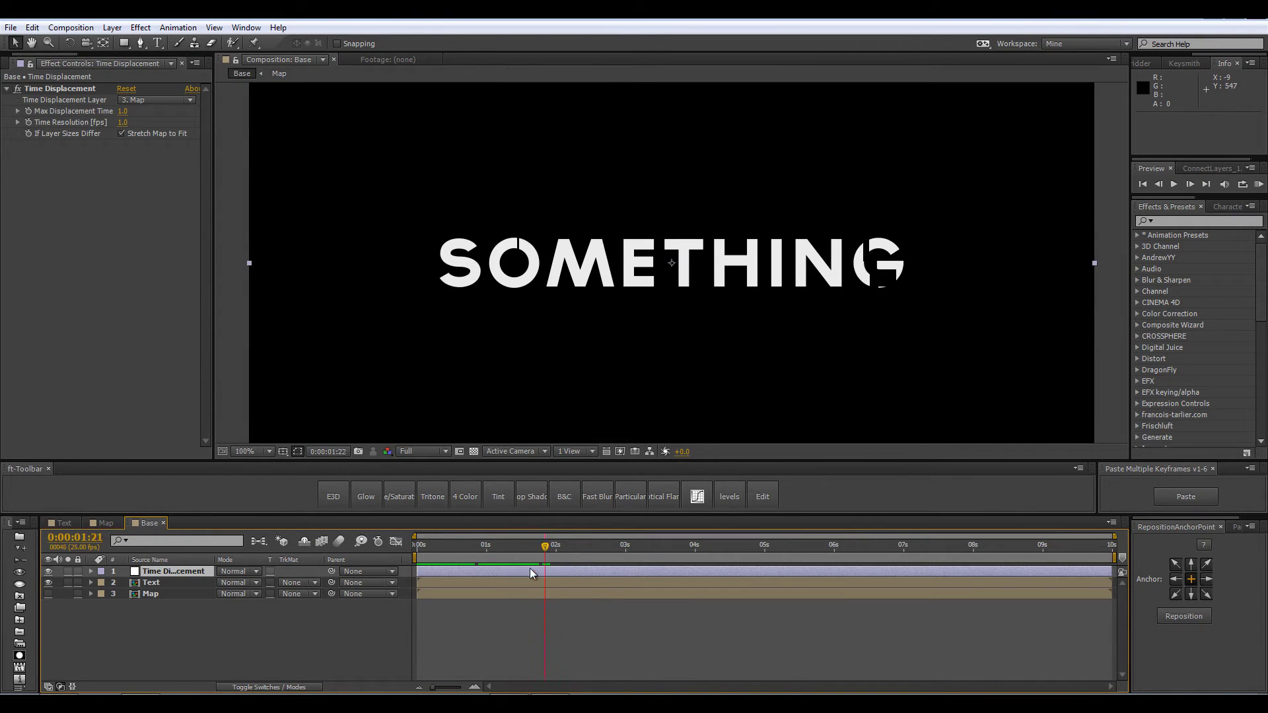
mouse_move(530, 573)
mouse_down()
mouse_move(510, 572)
mouse_move(492, 550)
mouse_move(533, 558)
mouse_move(495, 560)
mouse_move(517, 561)
mouse_up()
Step: Set Max Displacement Time to 0.5 and RAM-preview the animation from the start
click(124, 112)
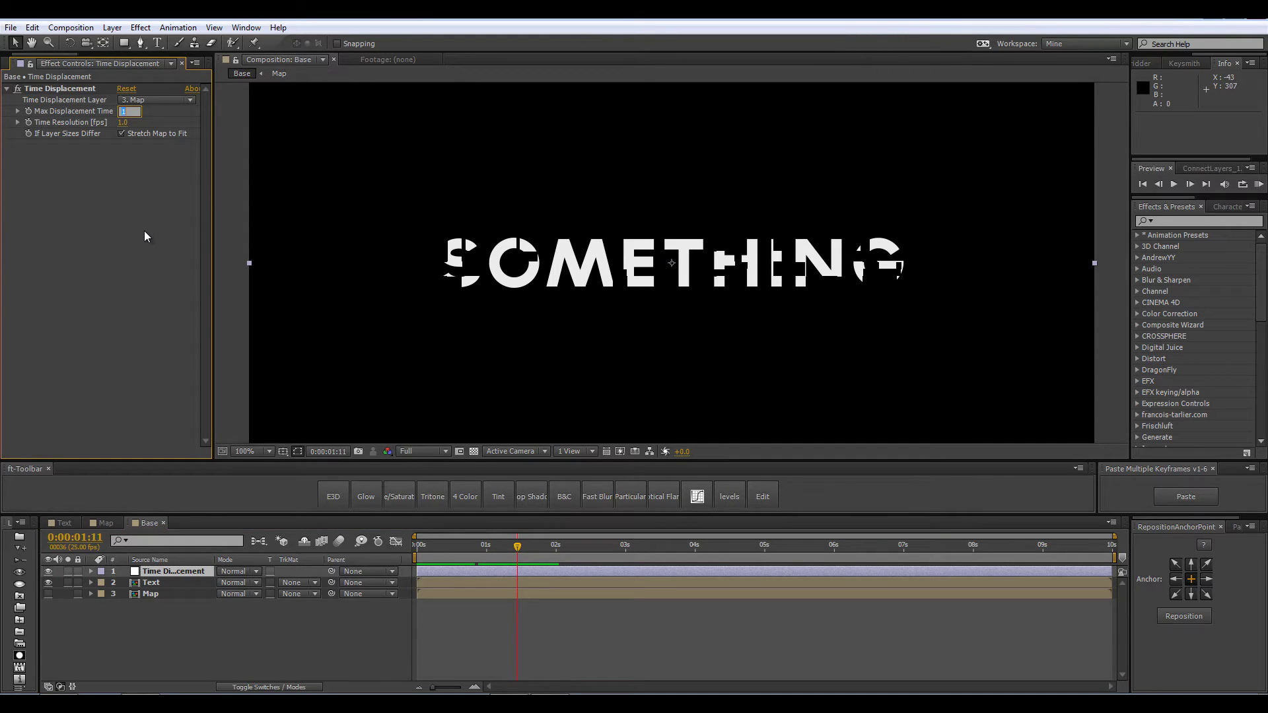
text(.5)
key(Return)
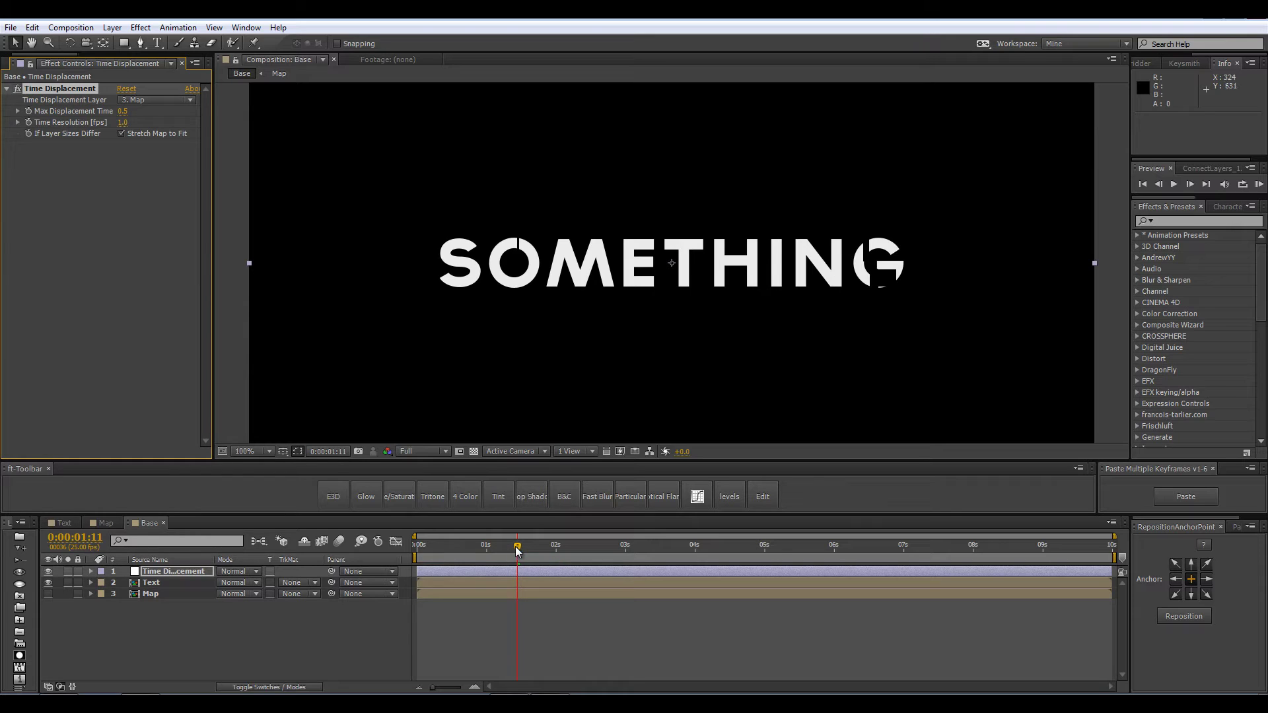
drag(518, 552, 430, 553)
key(KP_0)
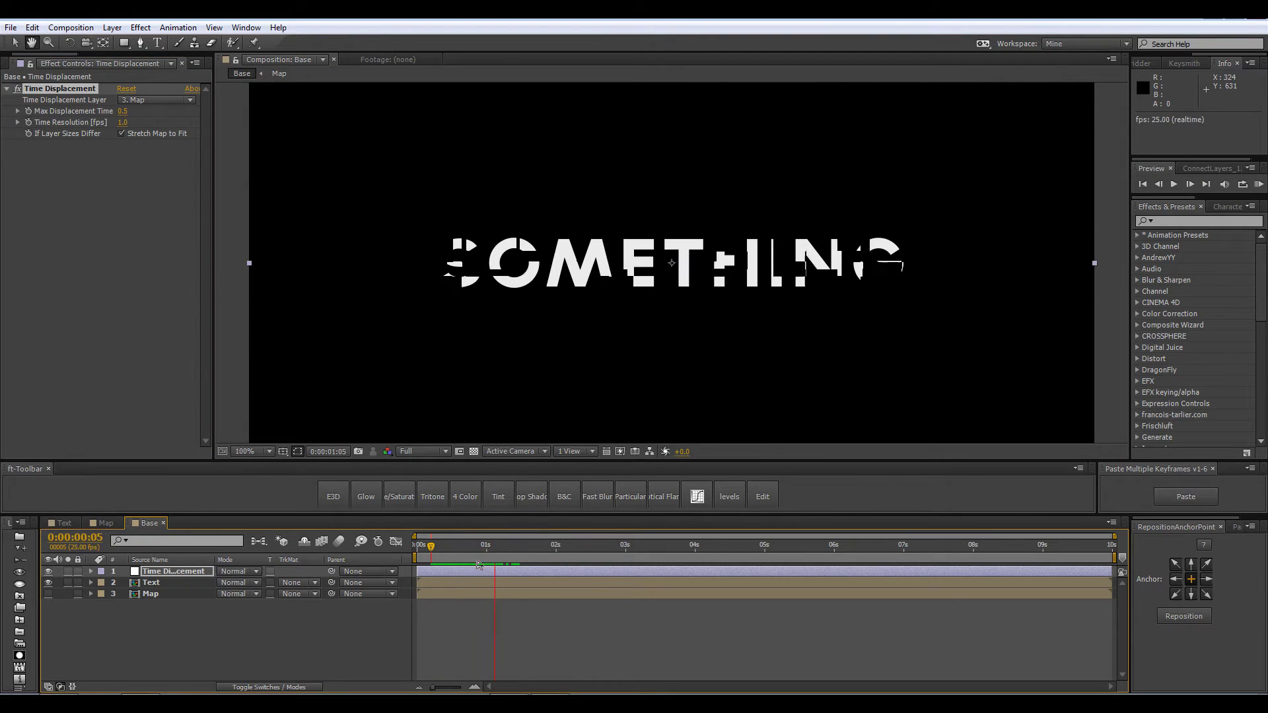
click(604, 430)
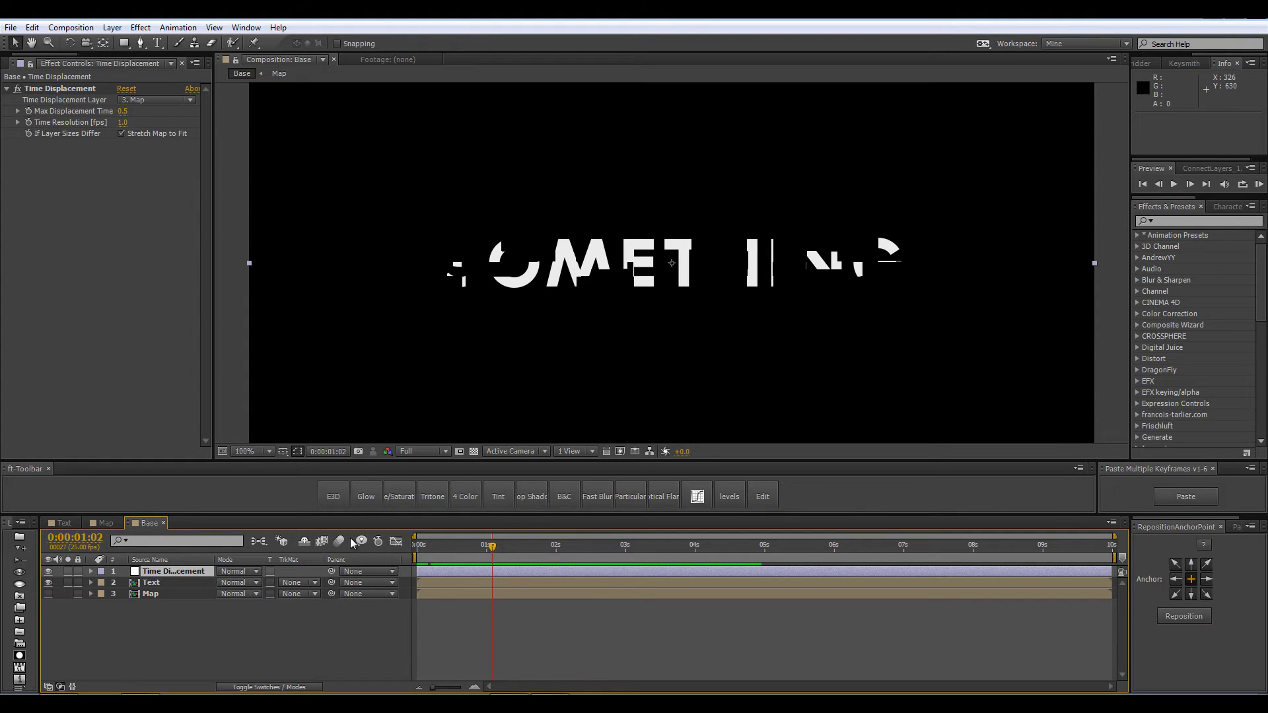
Step: Enlarge the Map's fractal noise scale and check the resulting glitch in Base
click(110, 521)
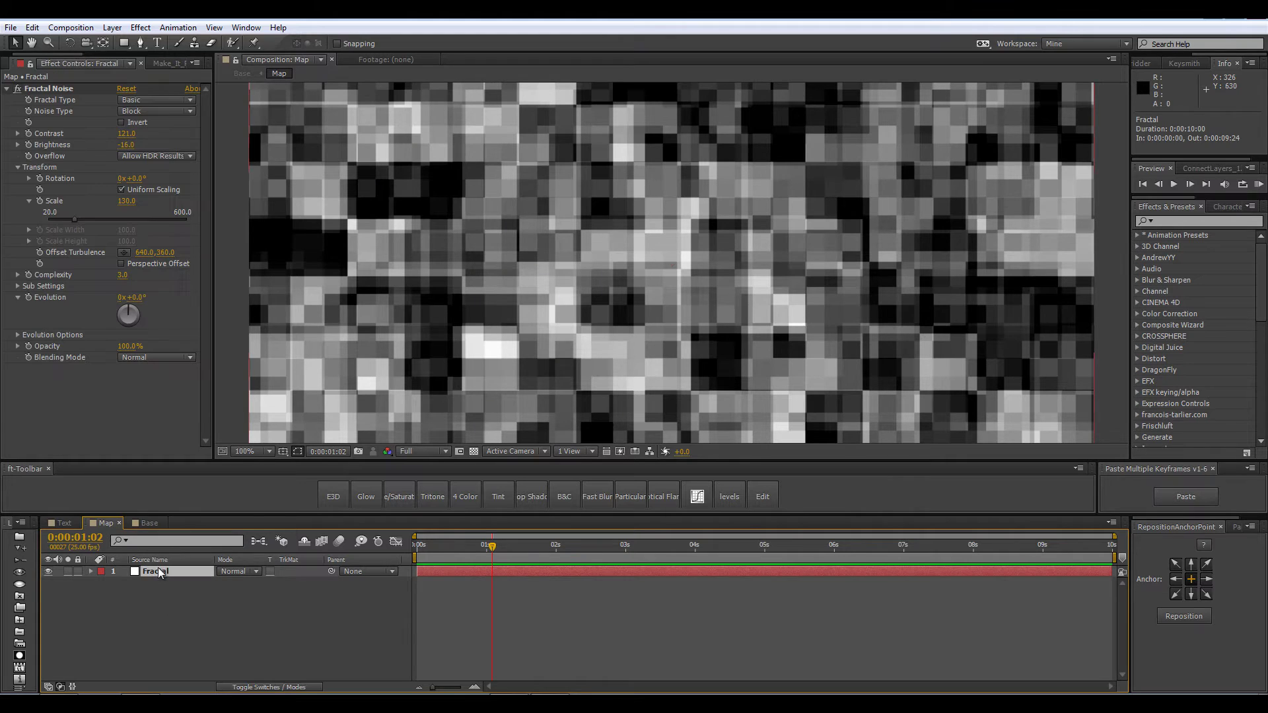
drag(128, 201, 193, 205)
click(150, 522)
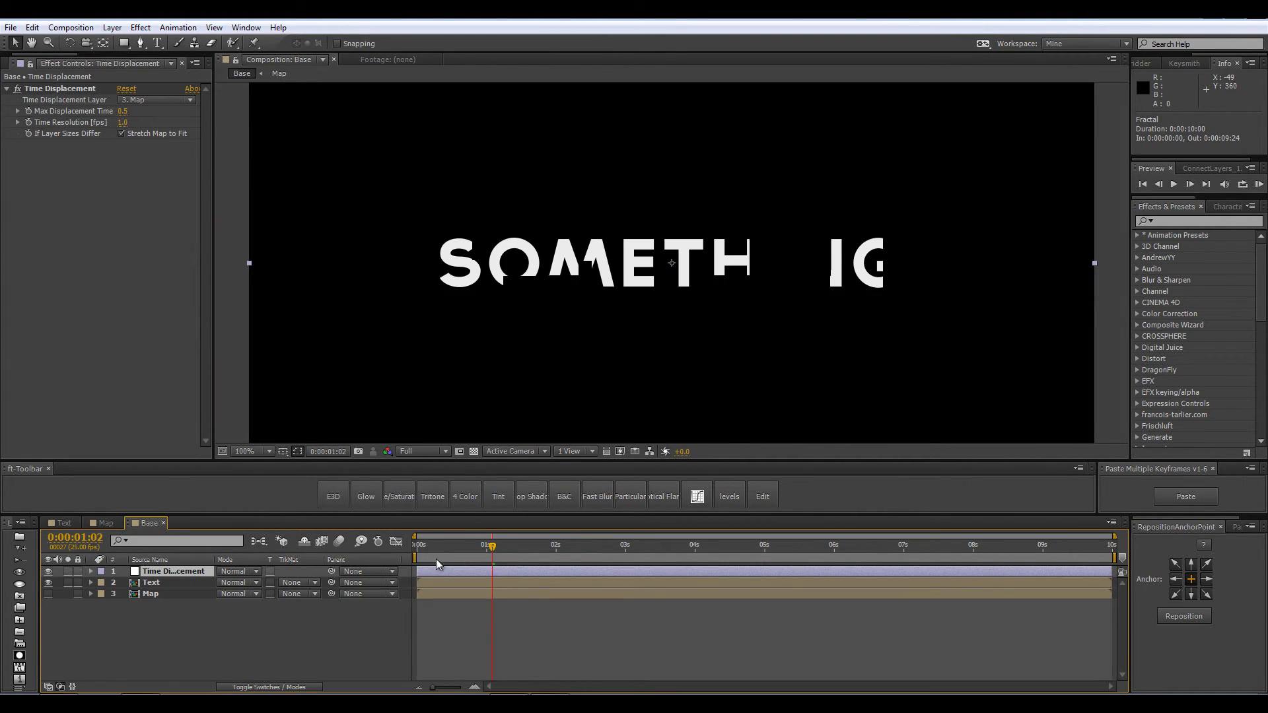
drag(442, 555, 489, 584)
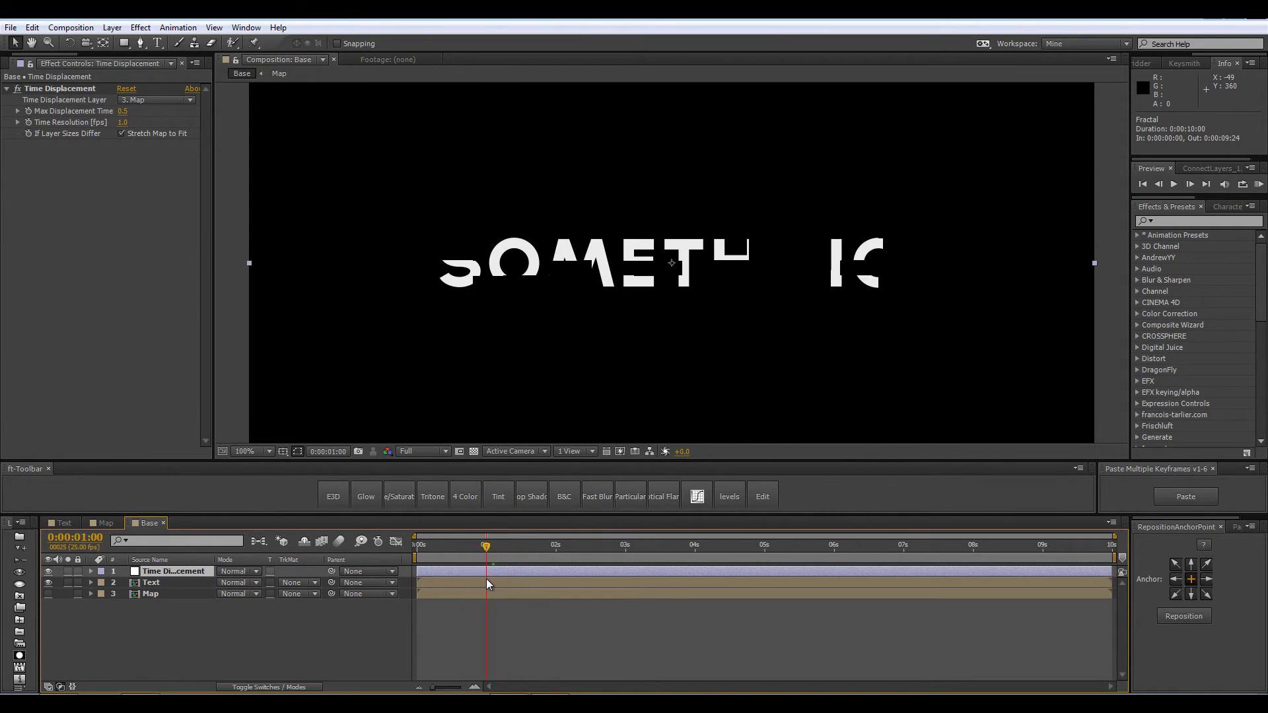
Step: Turn off Uniform Scaling and set Scale Width 638 and Scale Height 31
click(109, 522)
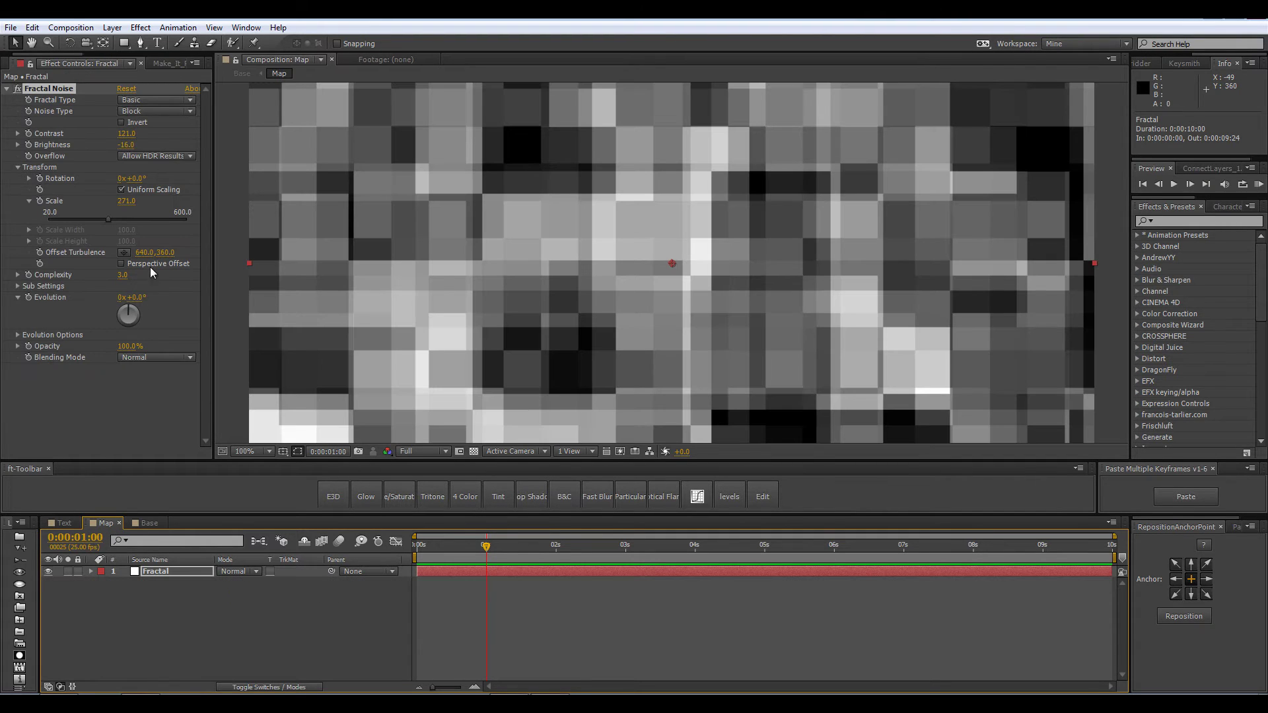
click(122, 190)
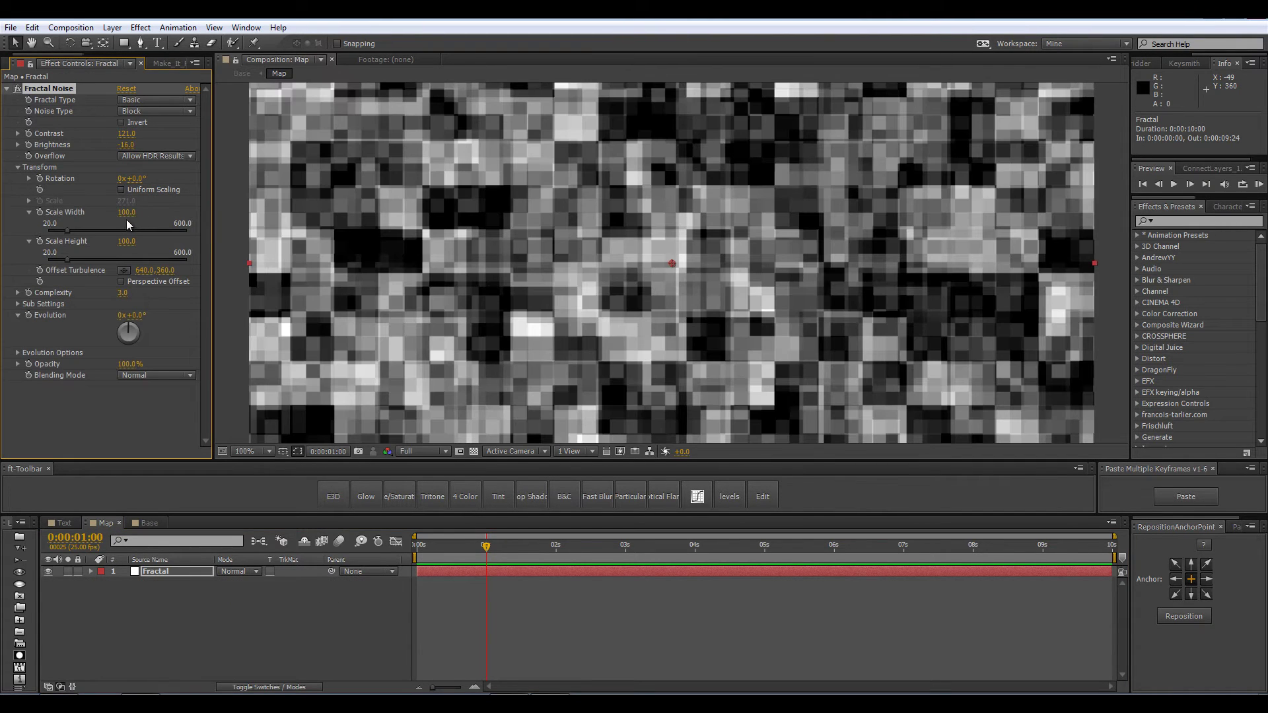
drag(126, 213, 149, 192)
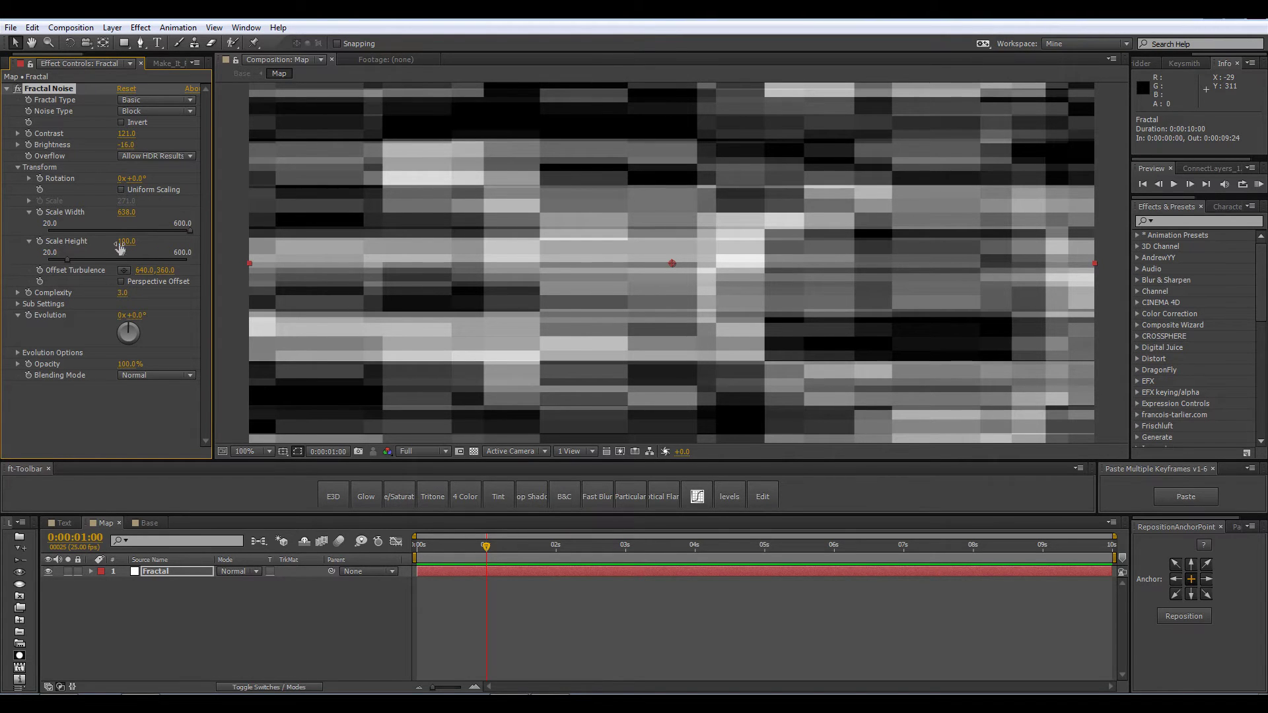
drag(124, 241, 73, 240)
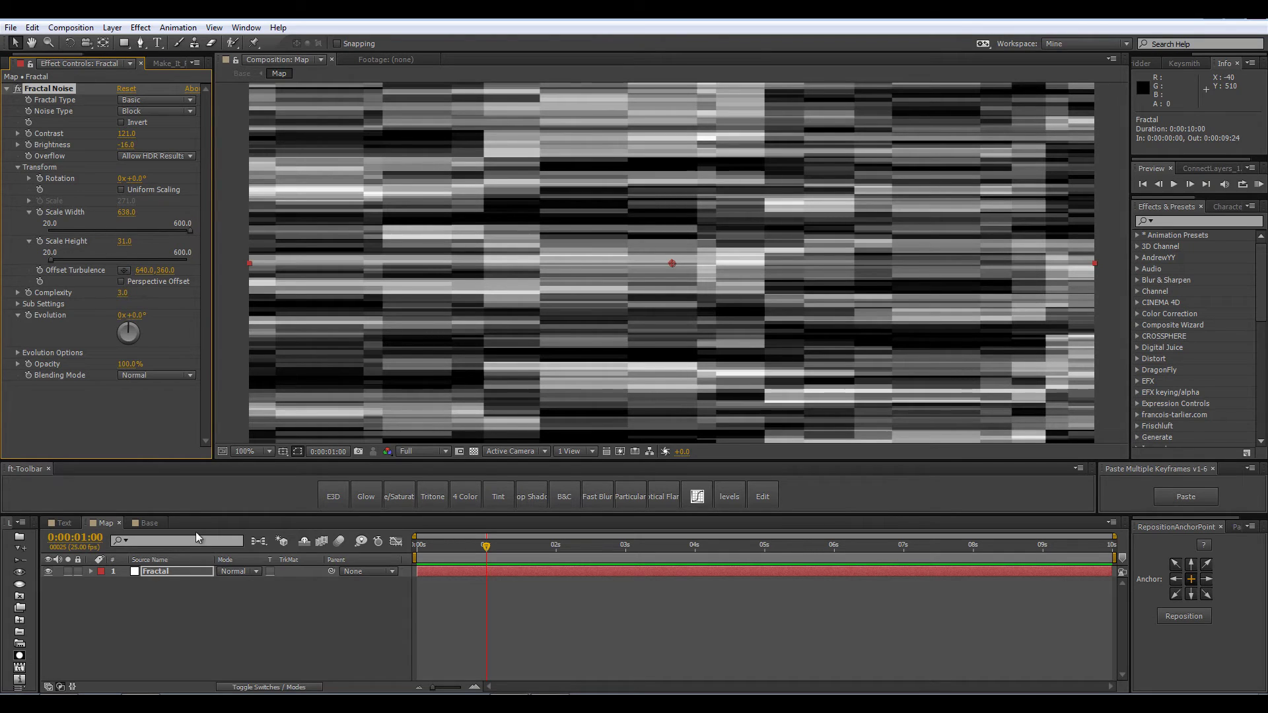
Step: Scrub Base from about half a second until the stretched-strip glitch text appears
click(149, 523)
click(450, 555)
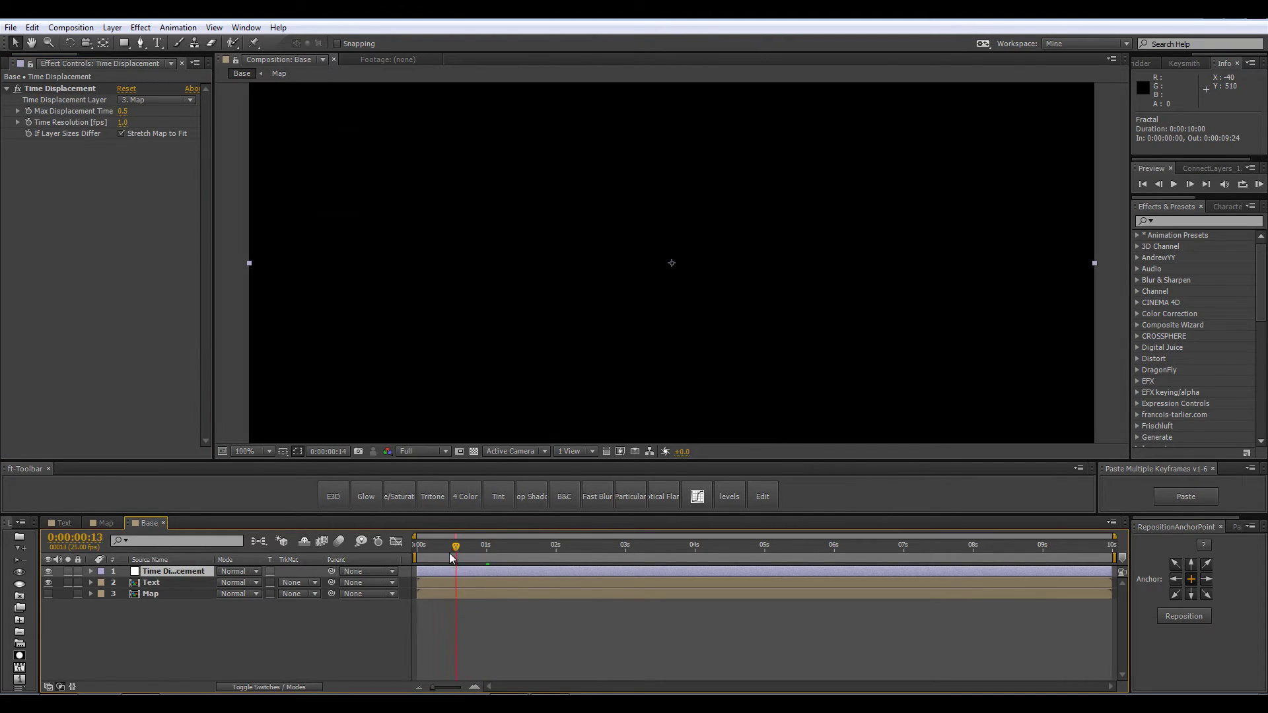
drag(448, 554, 489, 566)
click(104, 523)
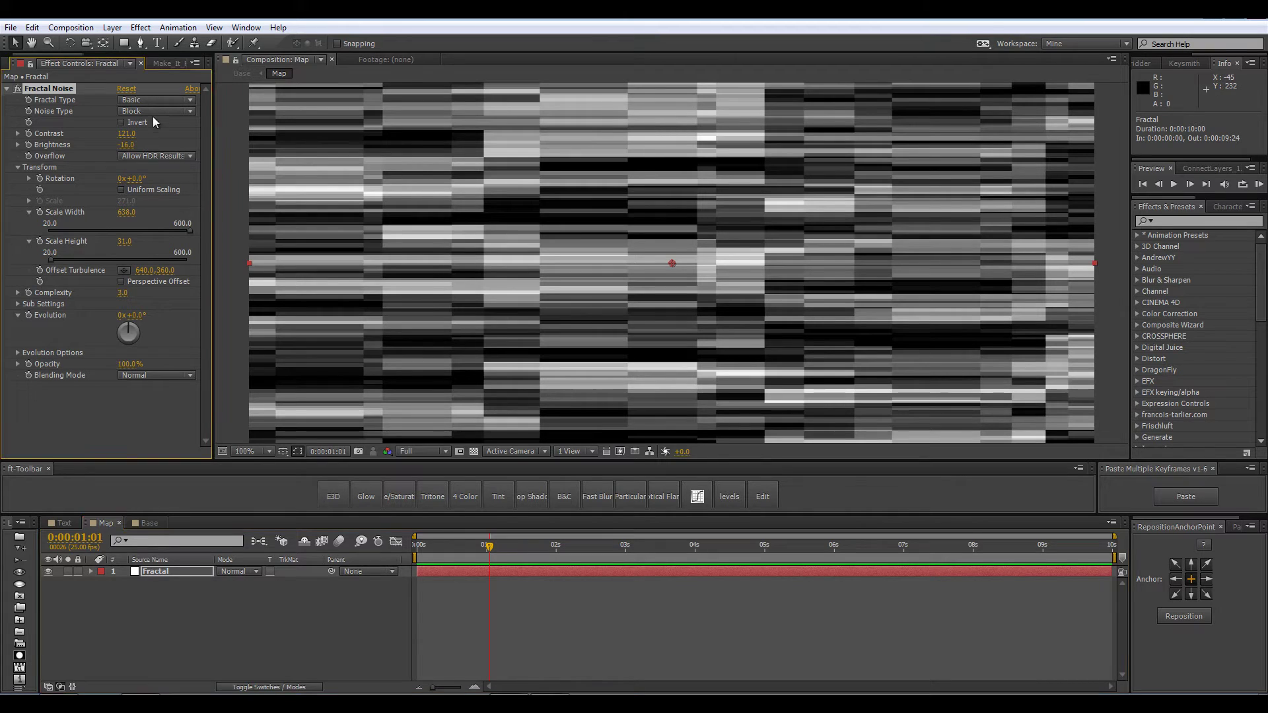
Step: Switch the noise type to Soft Linear and check the torn text in Base around 1 second
click(153, 111)
click(166, 154)
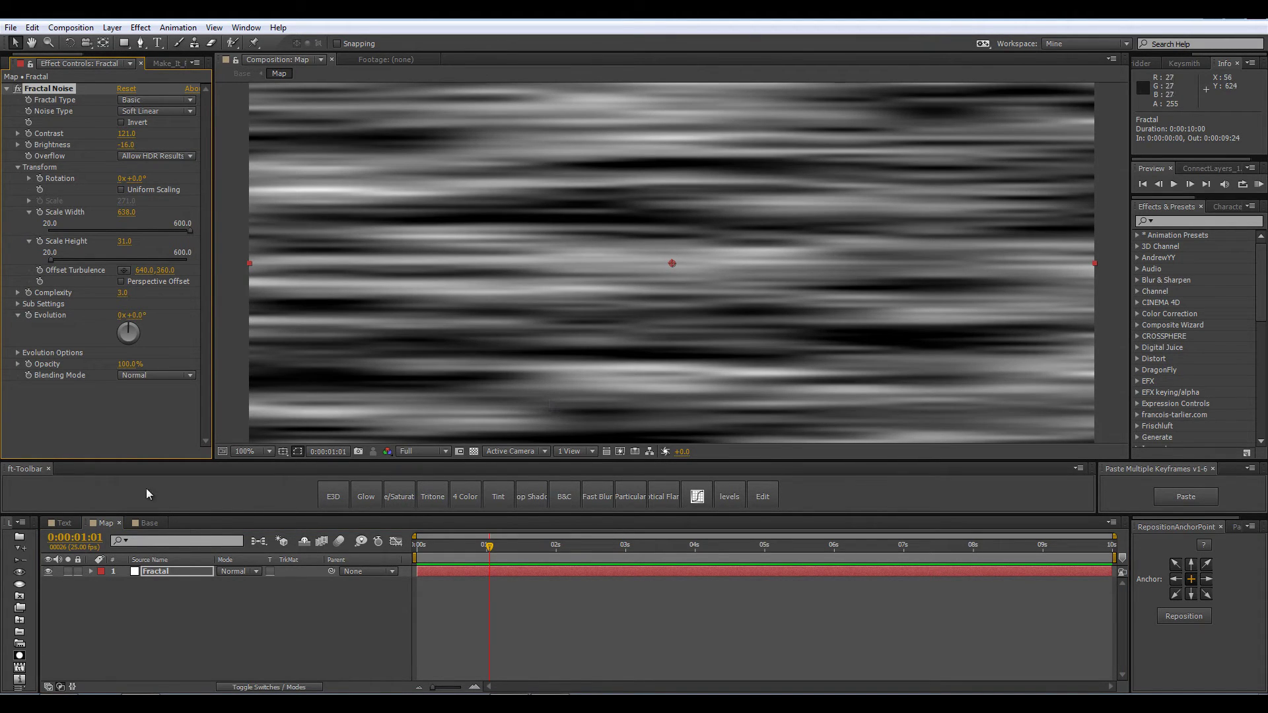
click(143, 523)
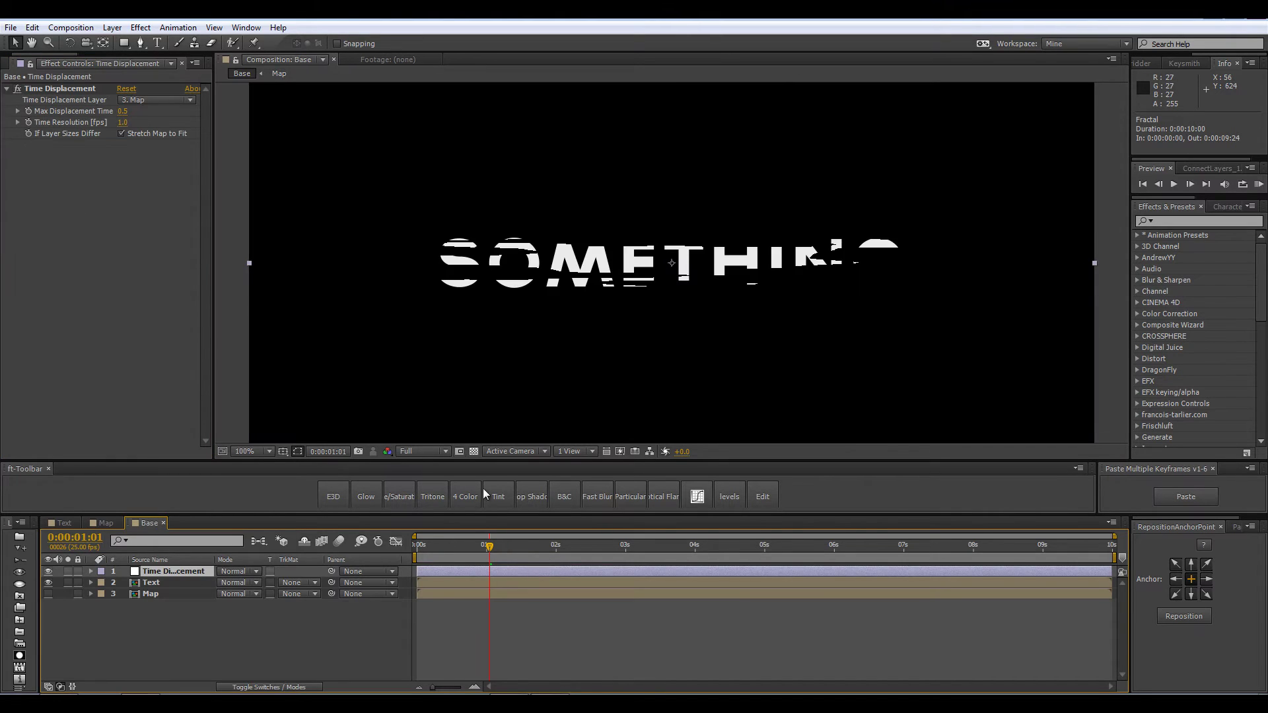
key(period)
drag(490, 545, 699, 564)
key(comma)
Step: Look inside the Text precomp, then zoom in on the torn SOMETHING text in Base
double_click(522, 582)
click(149, 523)
key(period)
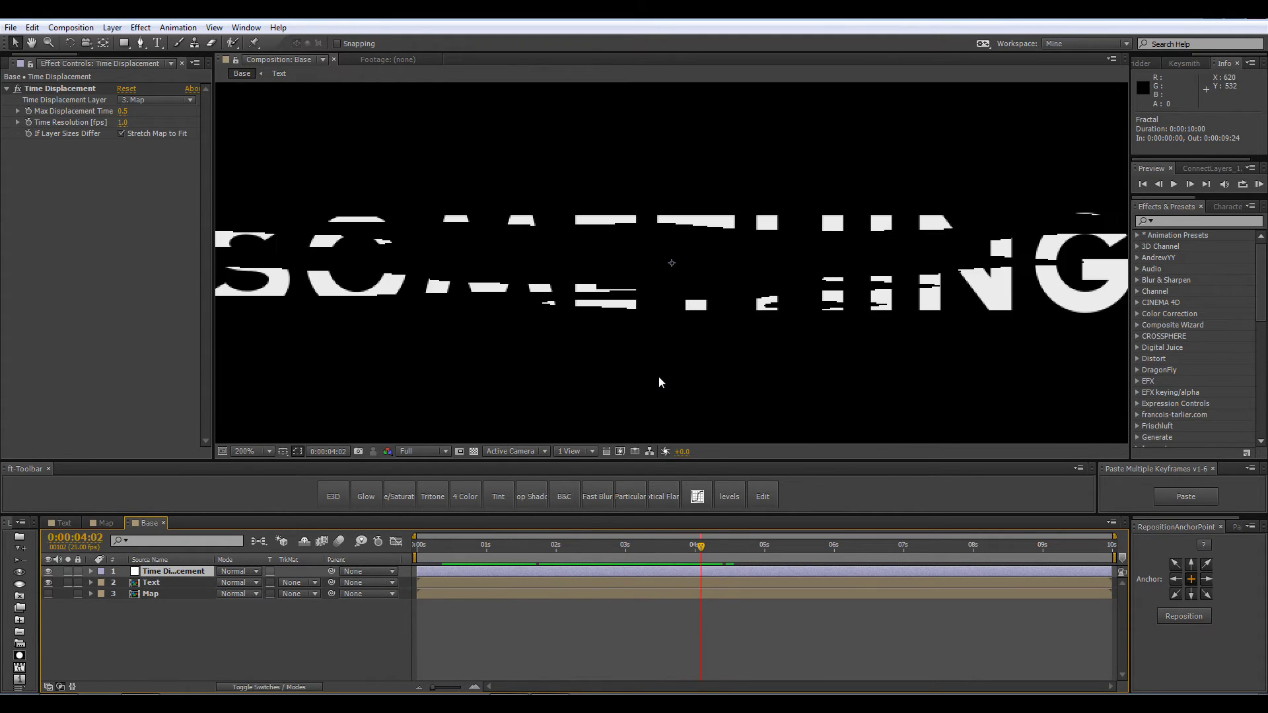
key(comma)
Step: Apply Roughen Edges, found by searching 'rough', to the Time Displacement layer
click(172, 570)
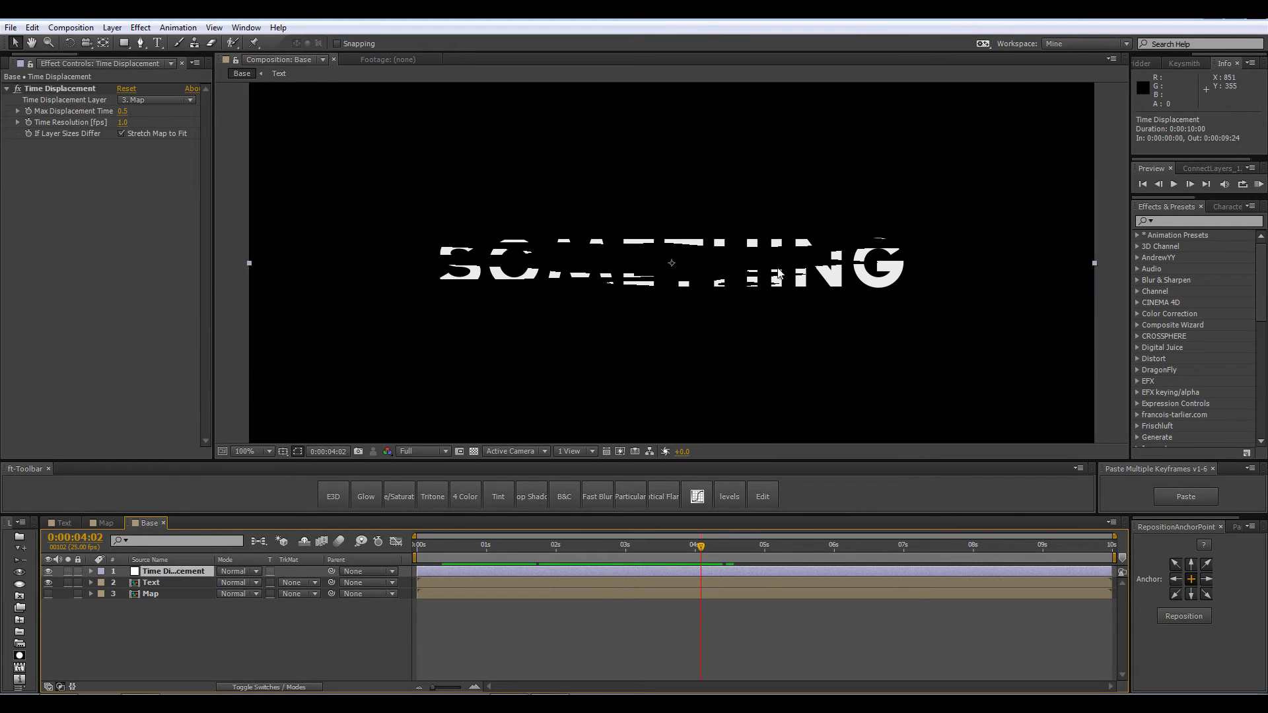
key(period)
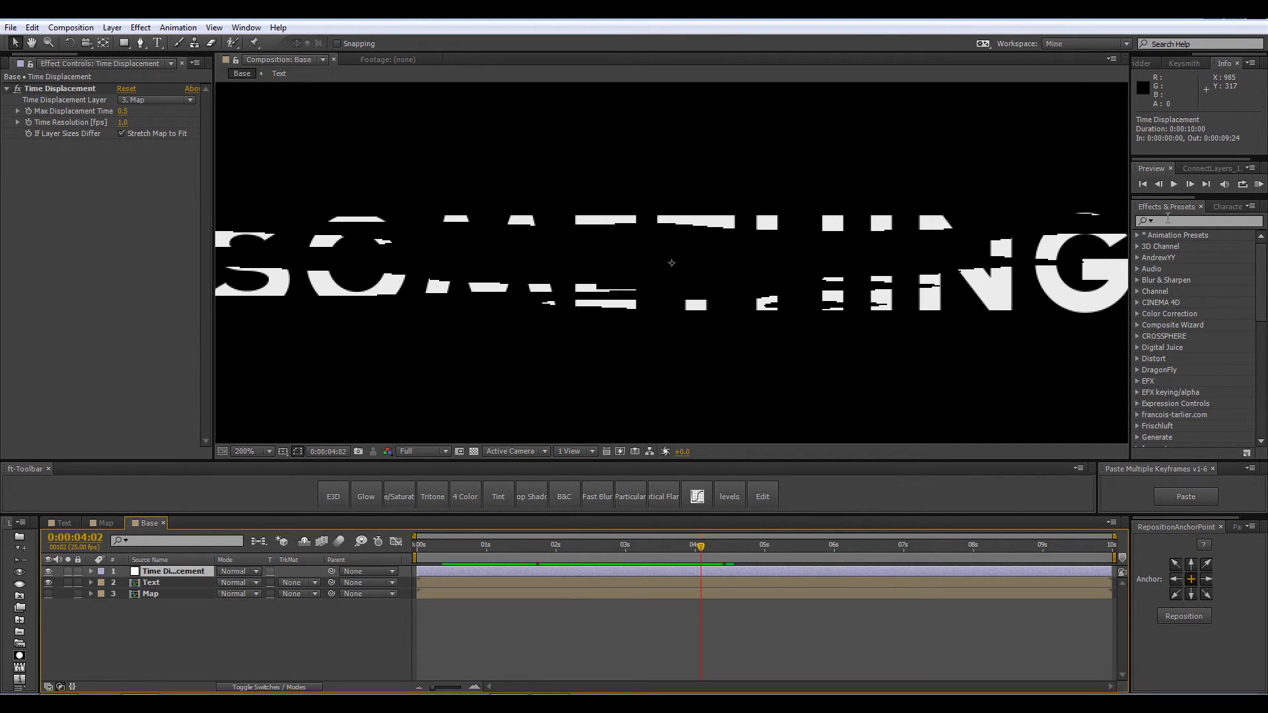
click(1169, 220)
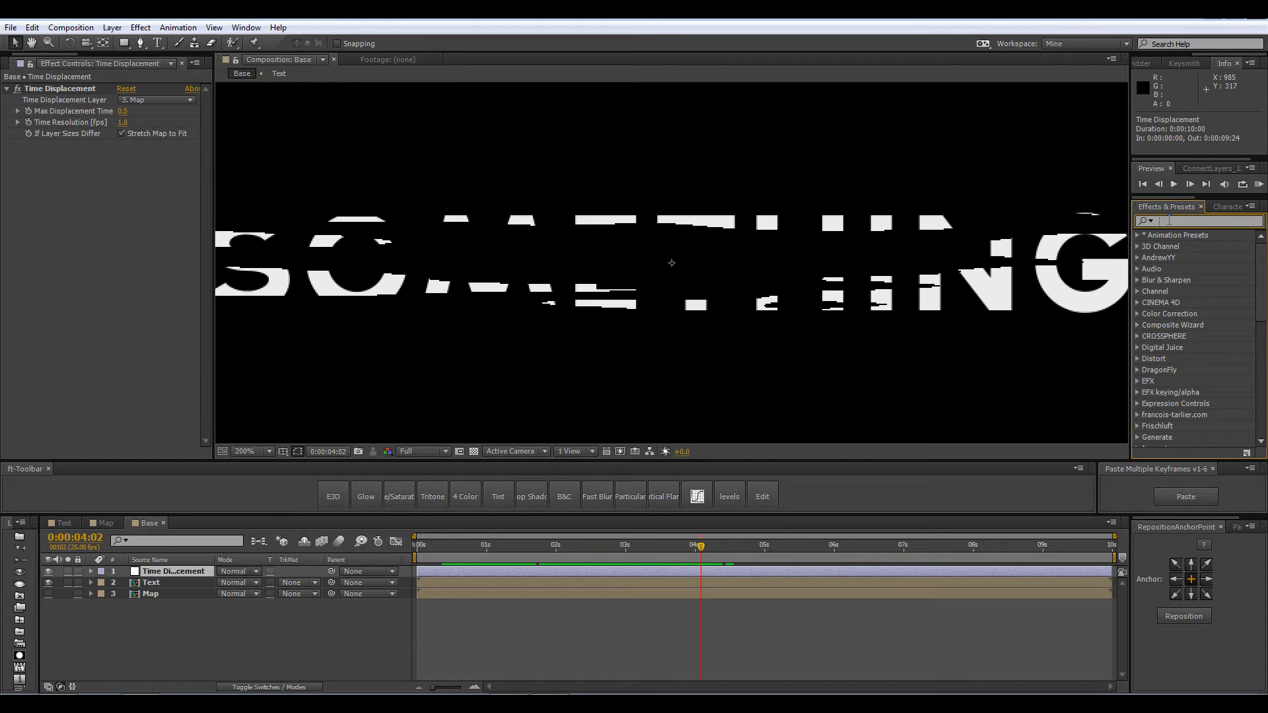
text(rought)
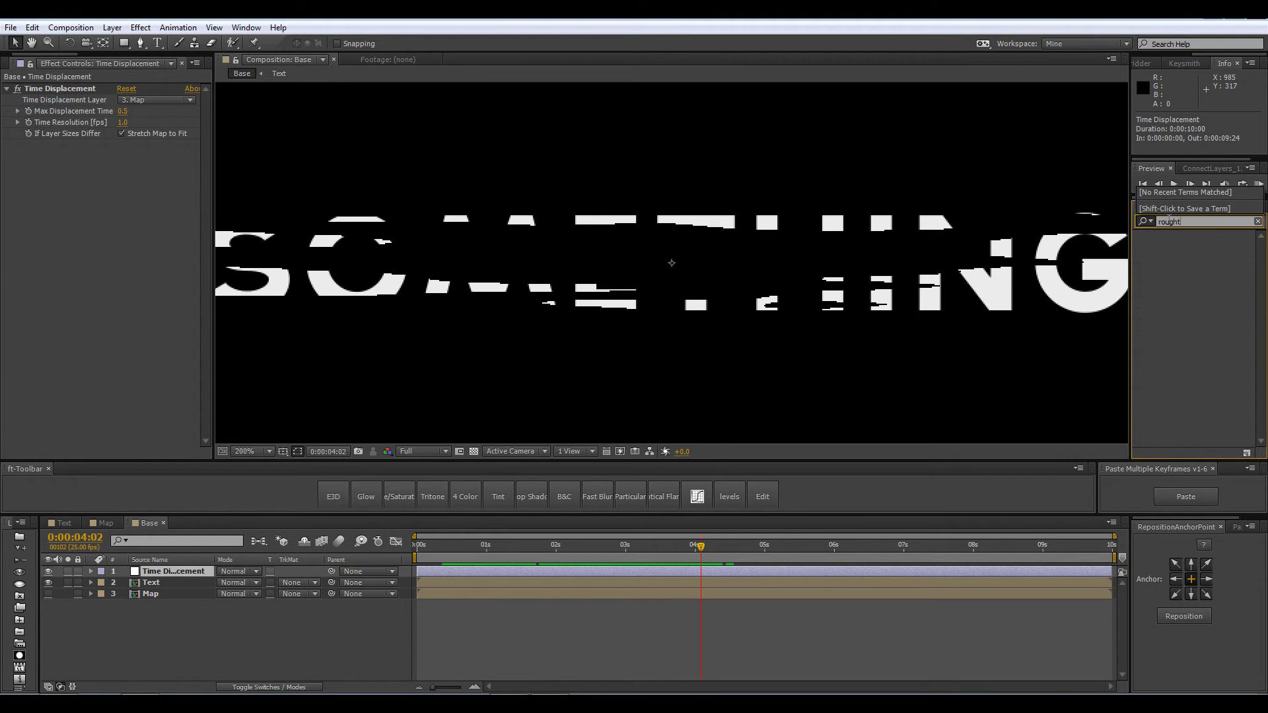
drag(1192, 291, 284, 253)
Step: Set Roughen Edges Border to 2 and Complexity to 4
click(125, 178)
text(2)
key(Return)
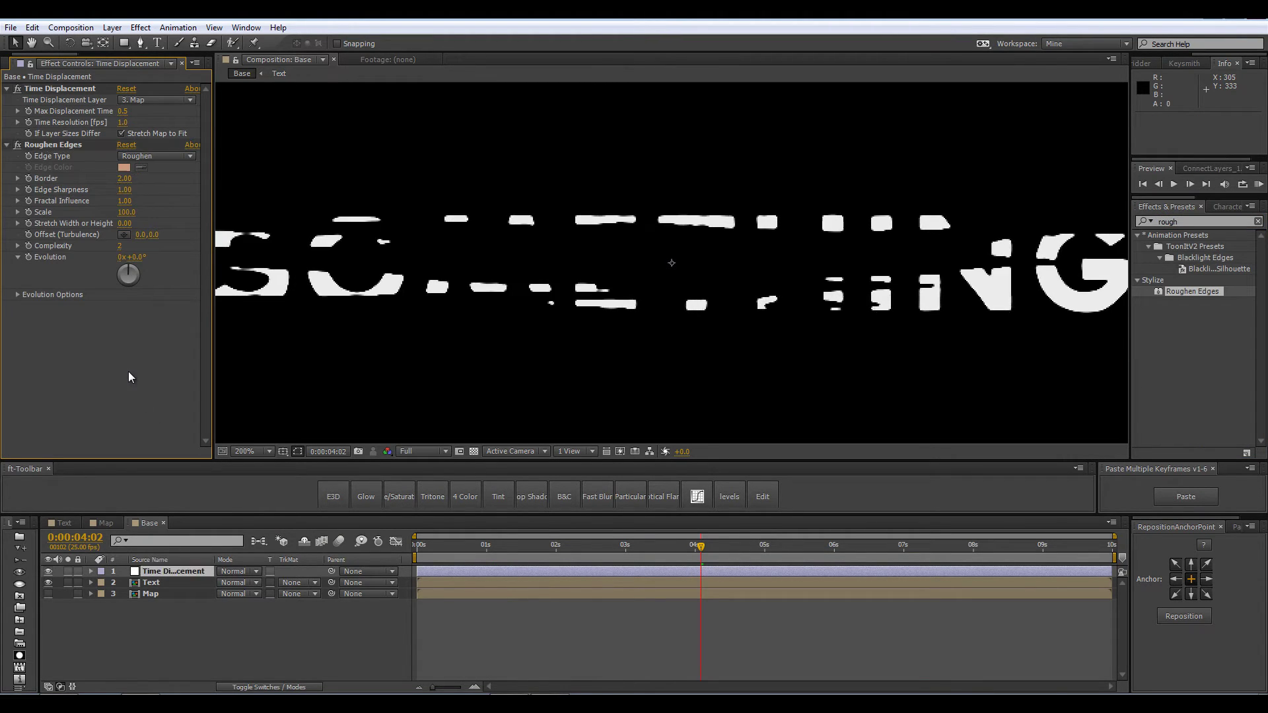
click(121, 245)
text(4)
key(Return)
Step: Switch Edge Type to Roughen Color with a blue edge colour, Scale 91, and Stretch -1.00
click(152, 156)
click(179, 183)
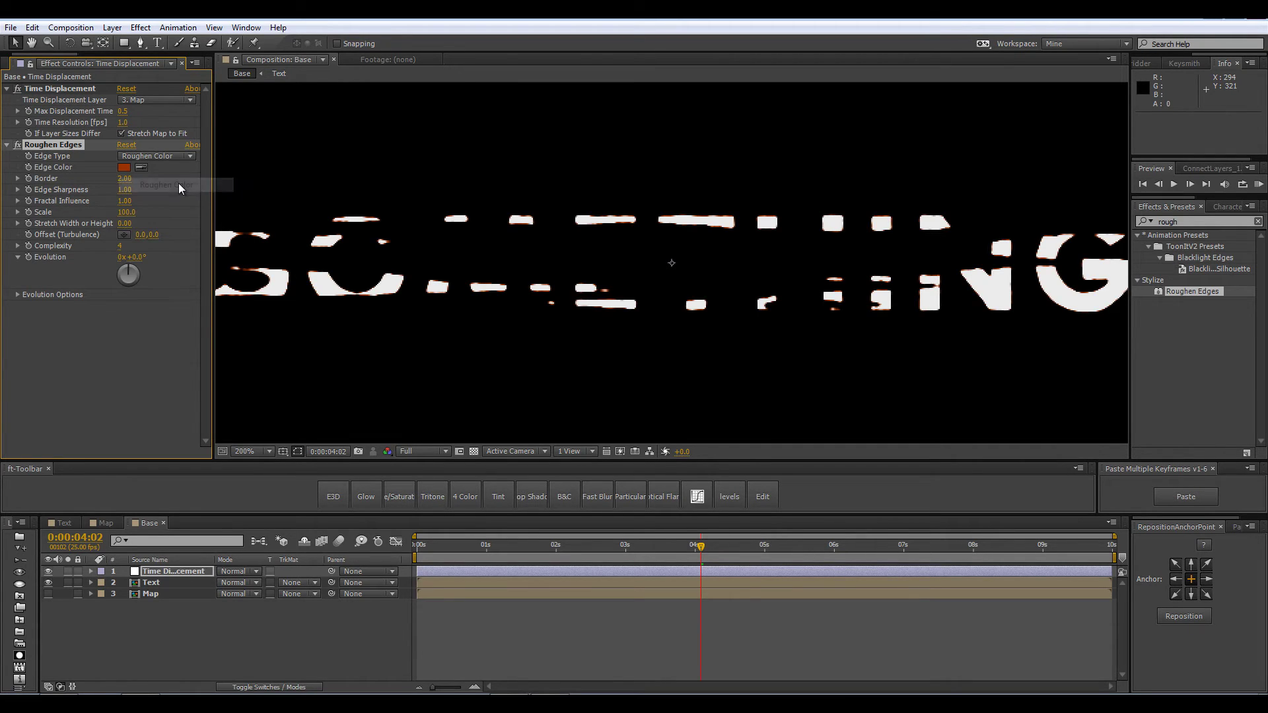
click(124, 167)
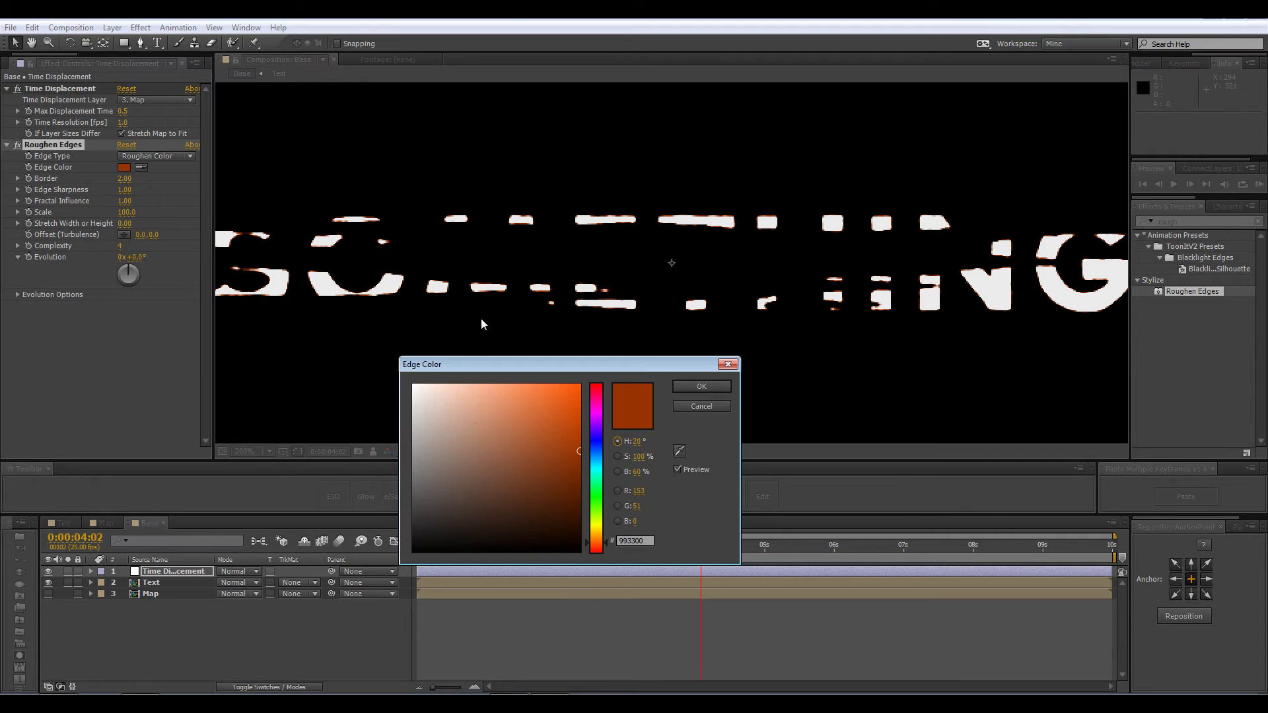
click(590, 444)
click(696, 389)
drag(124, 189, 113, 223)
key(comma)
click(589, 557)
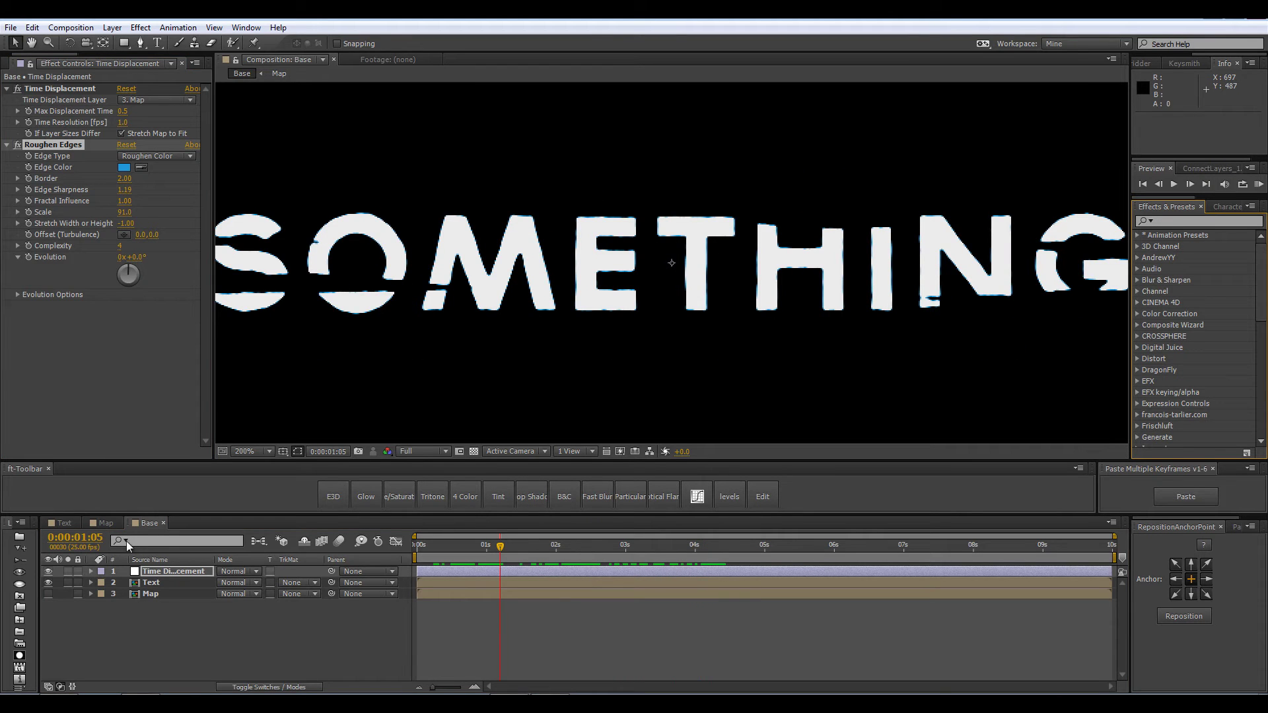
Step: Glance at the Map comp, return to Base, deselect the layer, and show the project's compositions
click(103, 524)
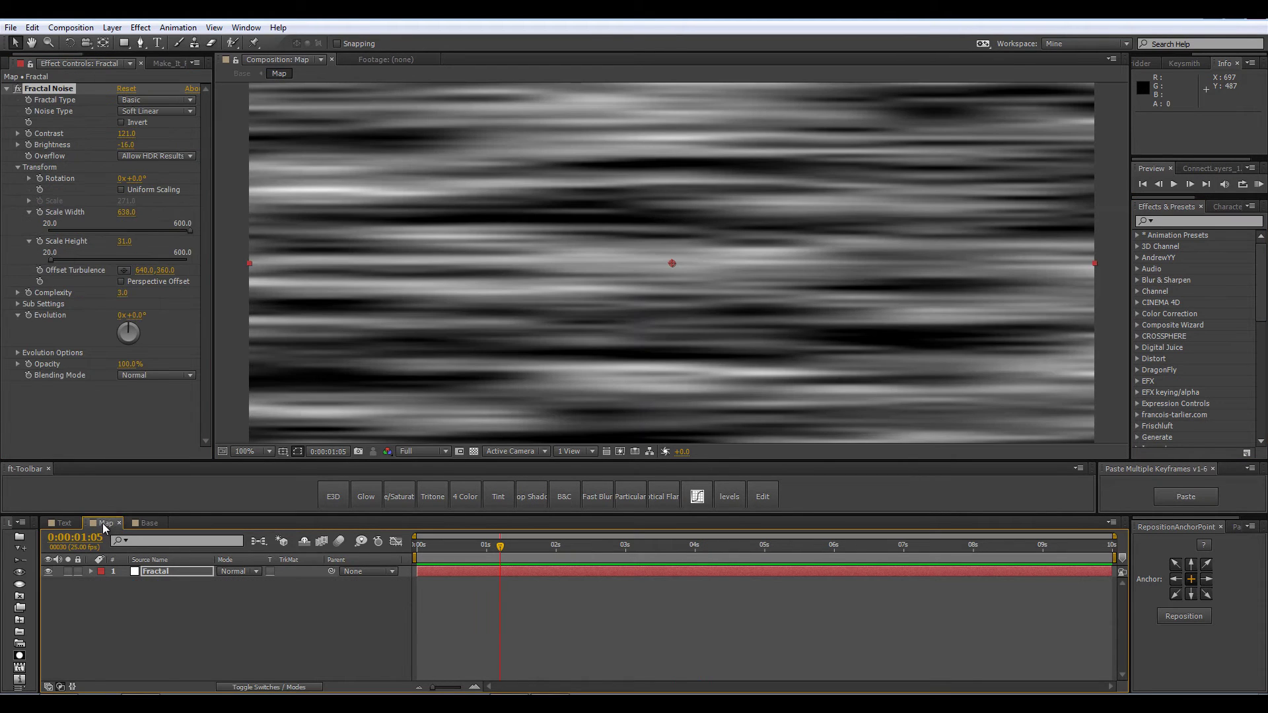
click(148, 525)
scroll(621, 312, down, 1)
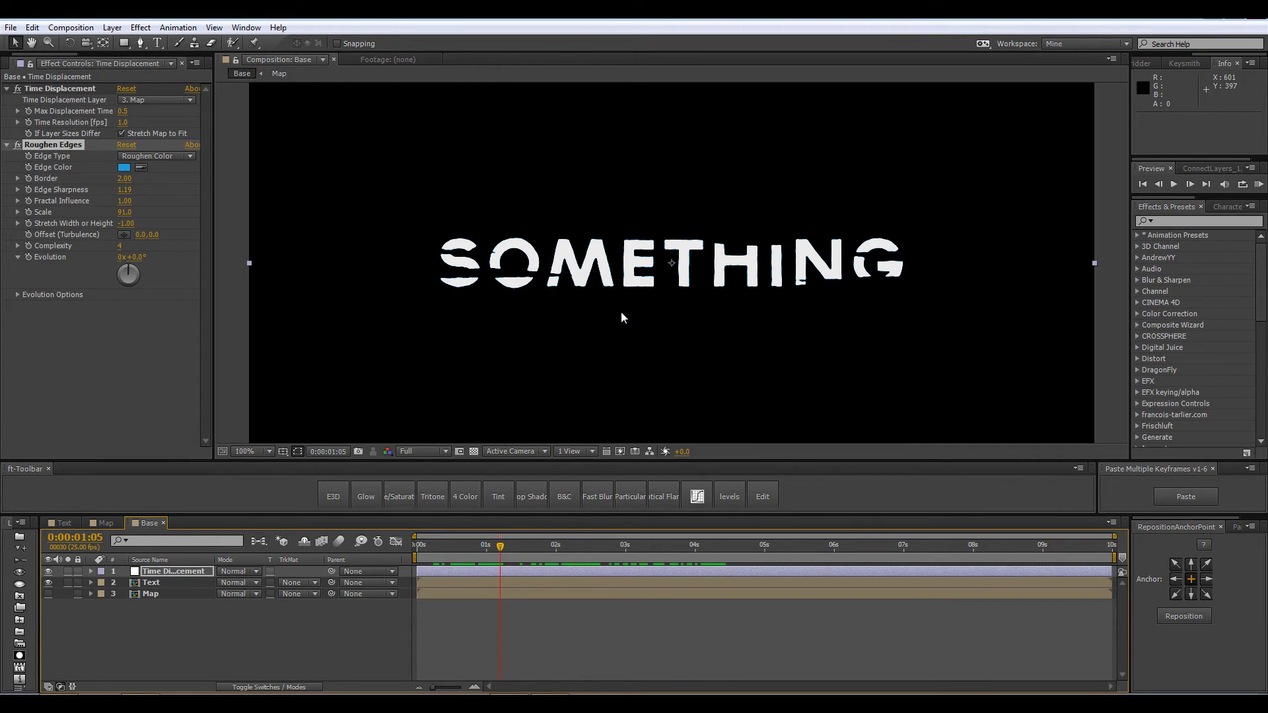
click(226, 335)
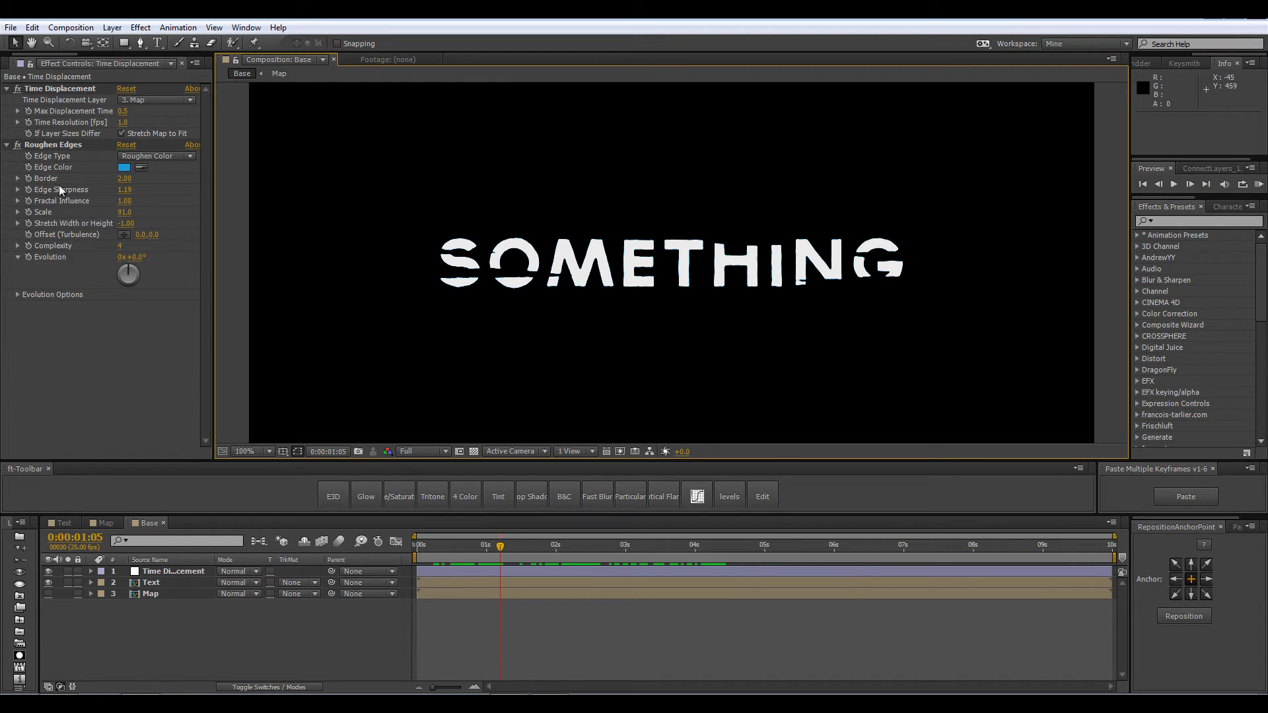
drag(49, 54, 20, 56)
click(19, 63)
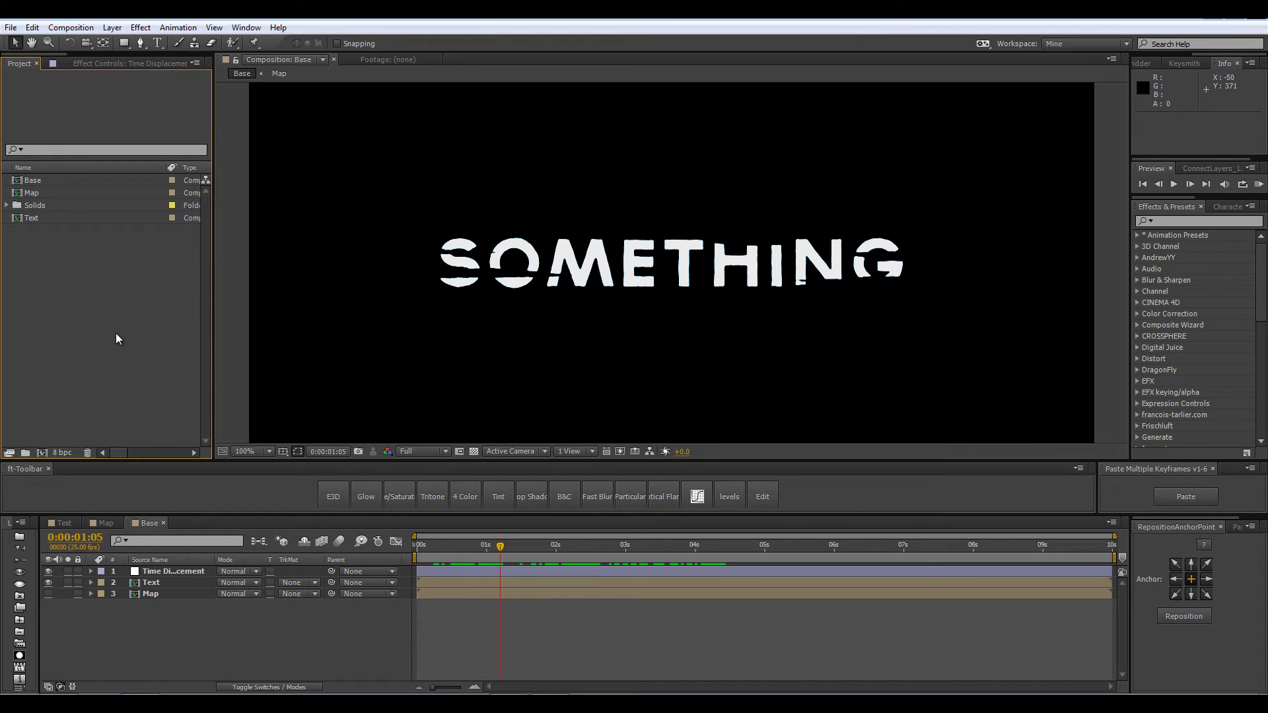
Step: Create a new composition named Colors
key(ctrl+n)
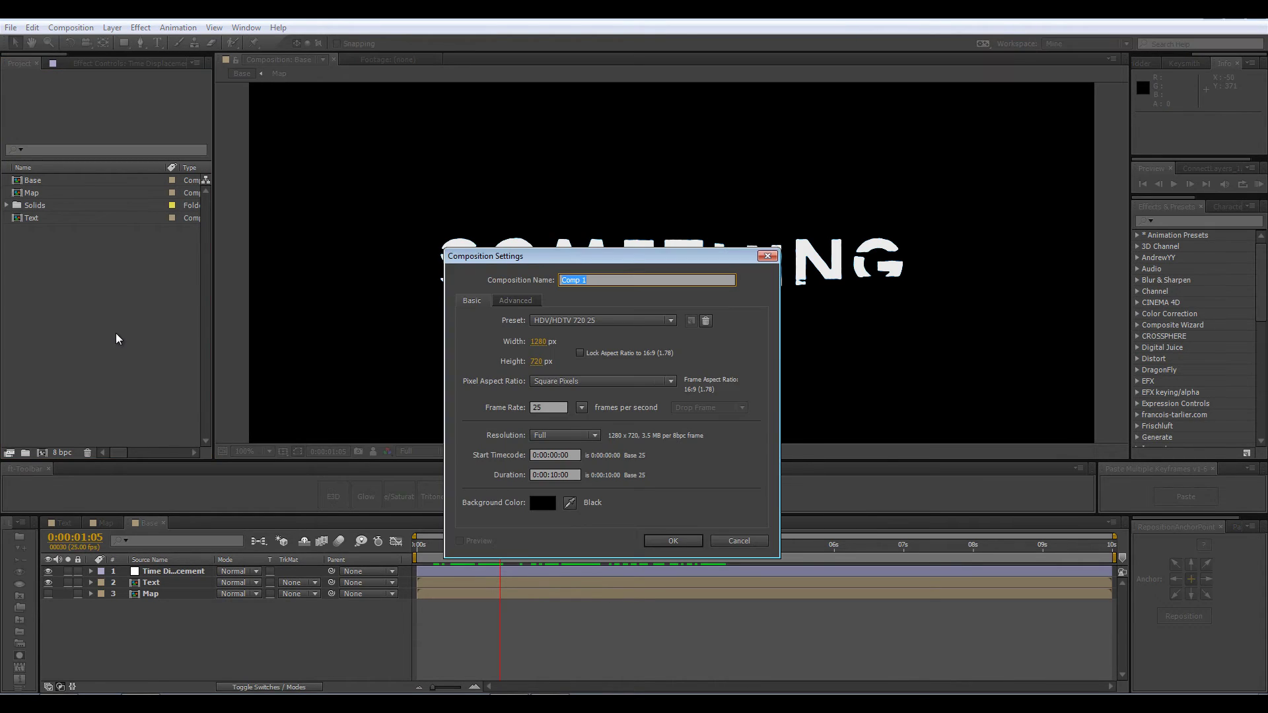
text(Colors)
key(Return)
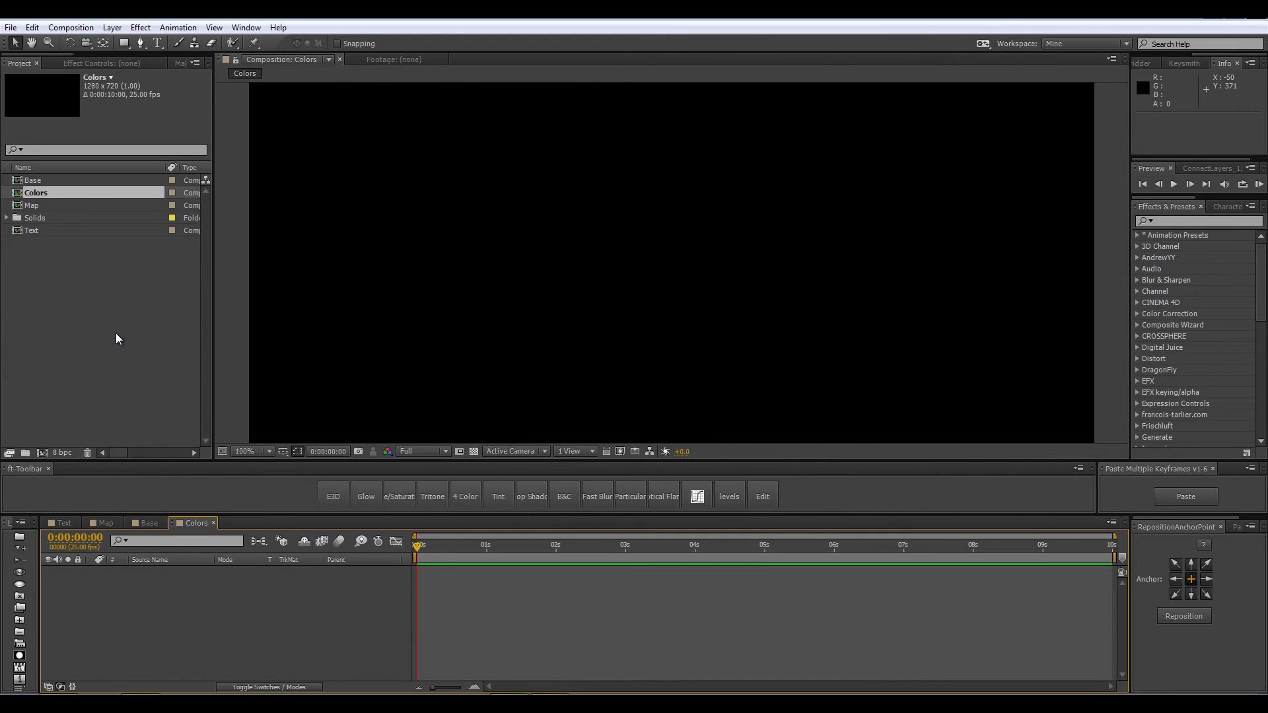
Step: Add the Base composition to Colors, duplicate it, and search effects for 'fill'
drag(42, 181, 183, 581)
drag(426, 560, 493, 556)
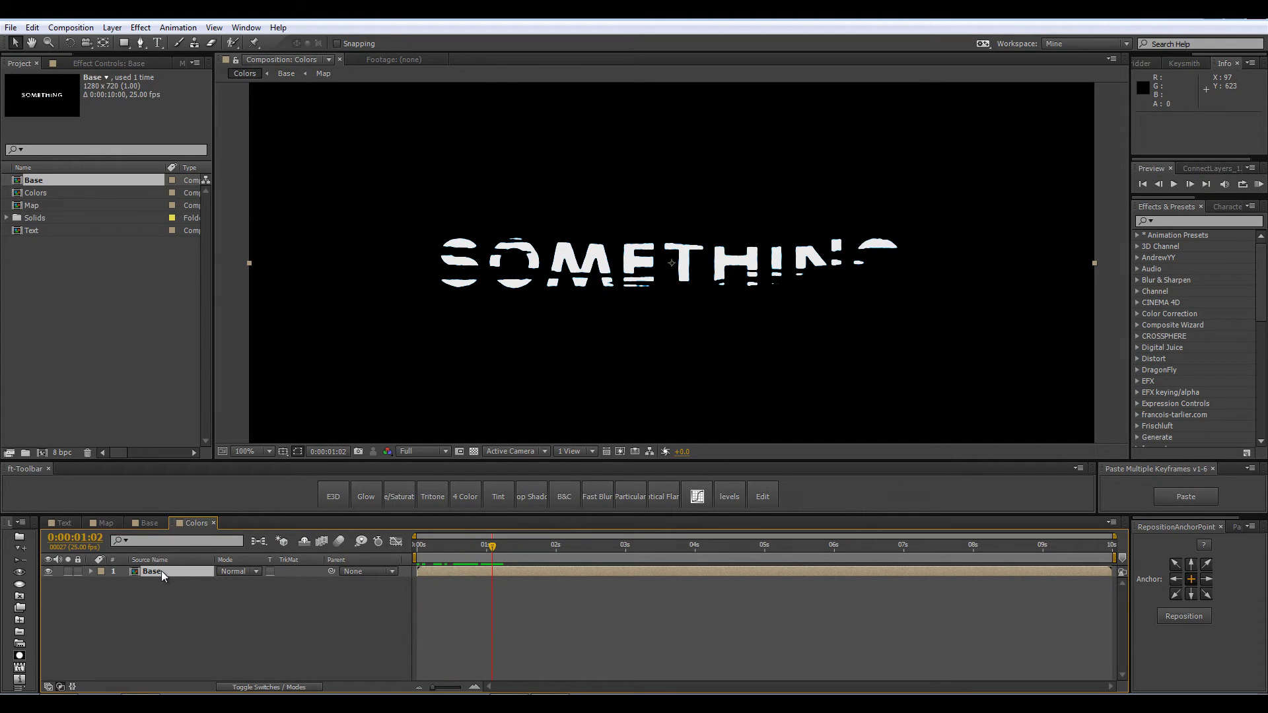
key(ctrl+d)
key(ctrl+d)
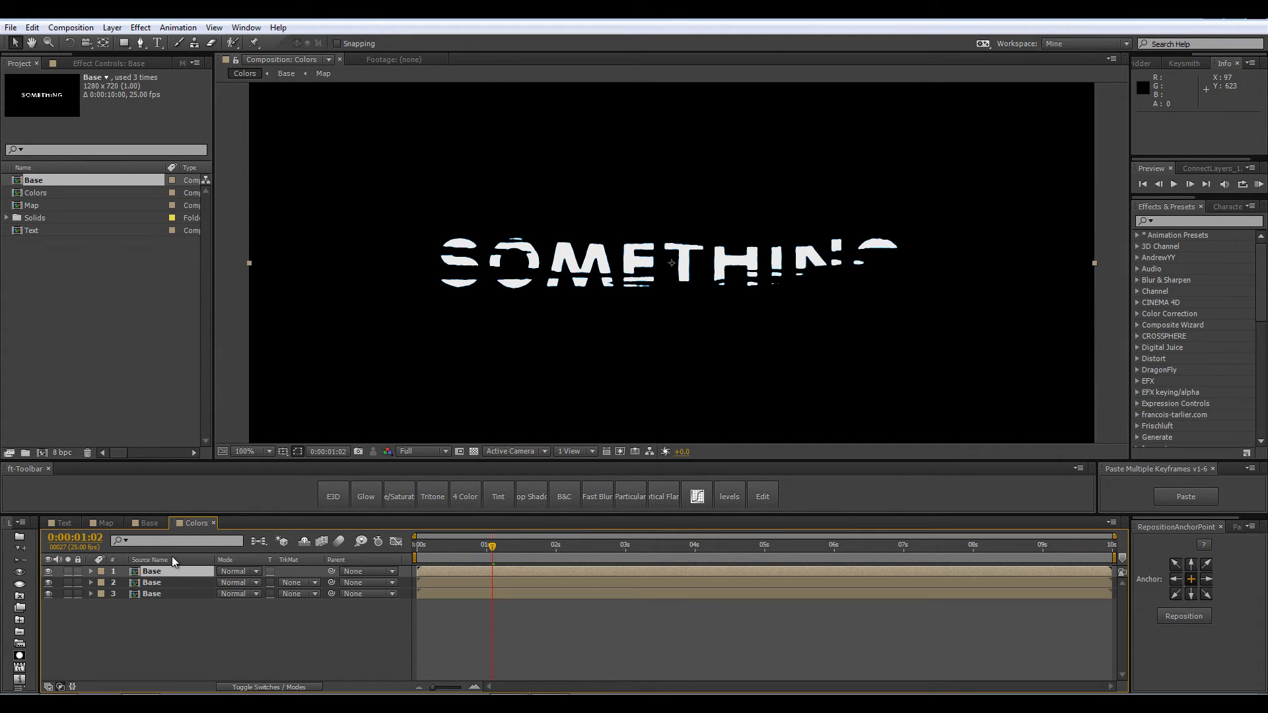
click(1186, 221)
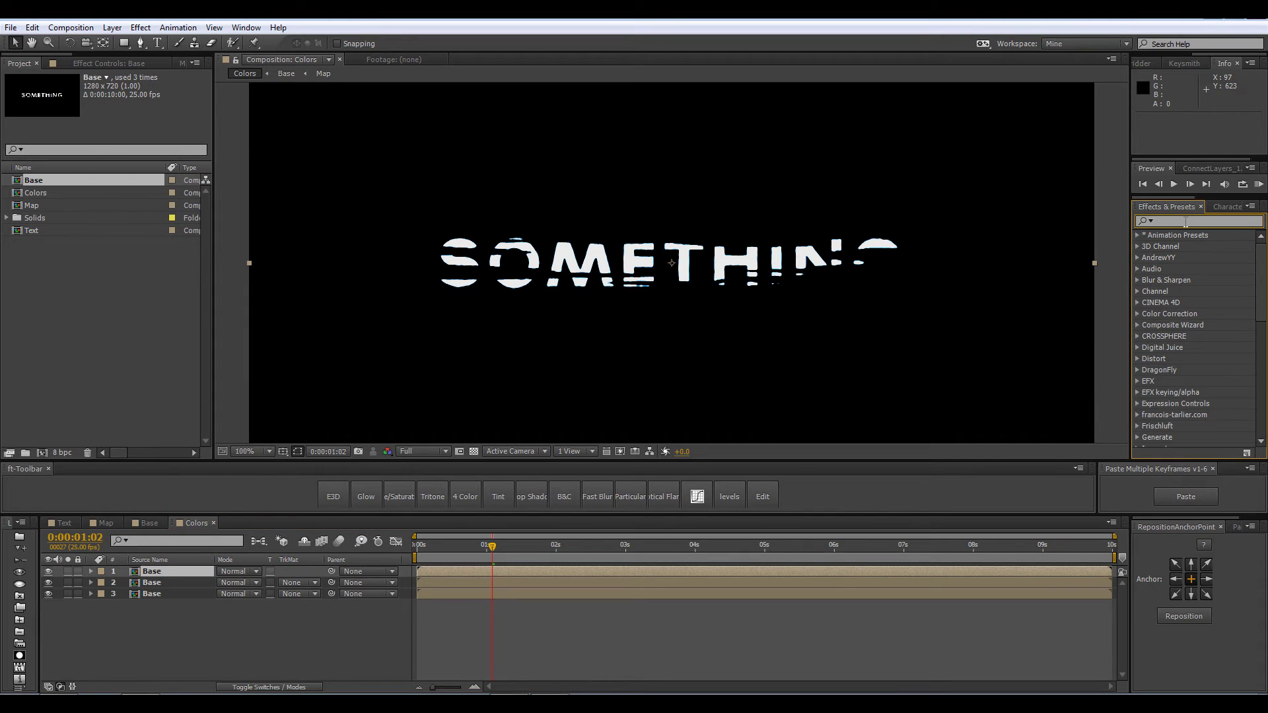
text(fill)
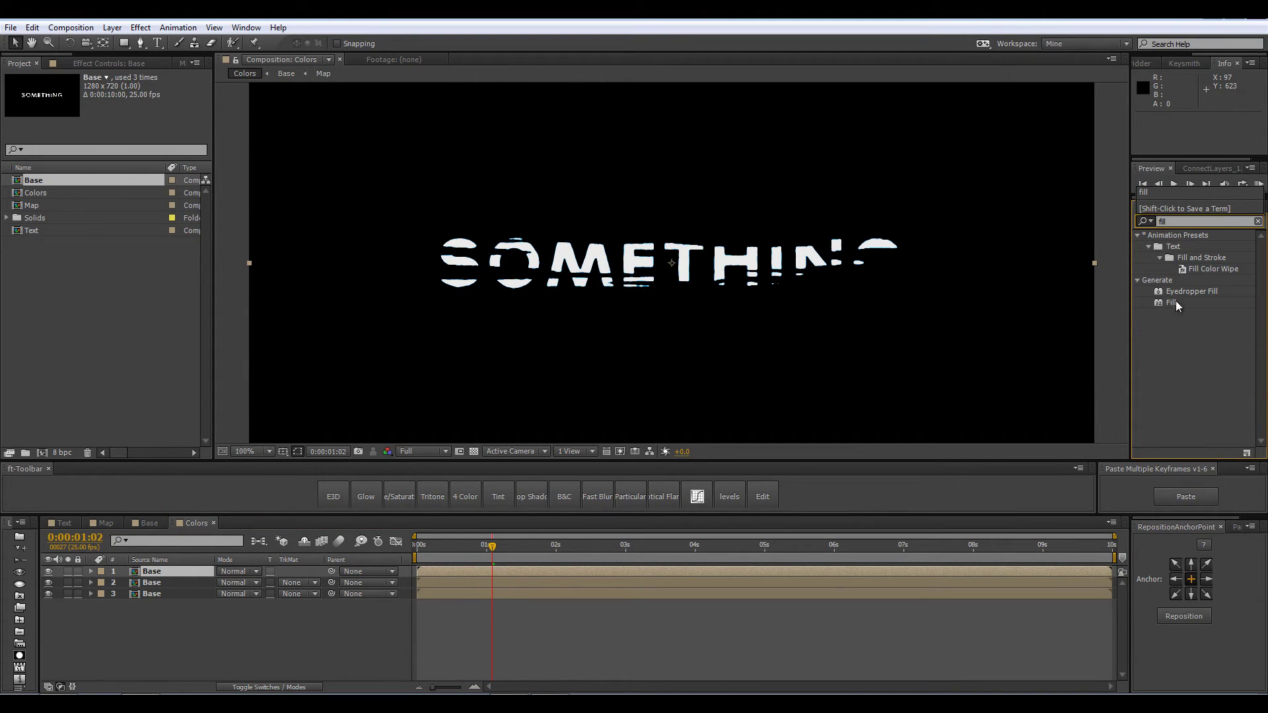
Step: Apply Fill to a Base copy and give the second Base layer a blue fill
drag(1168, 302, 498, 171)
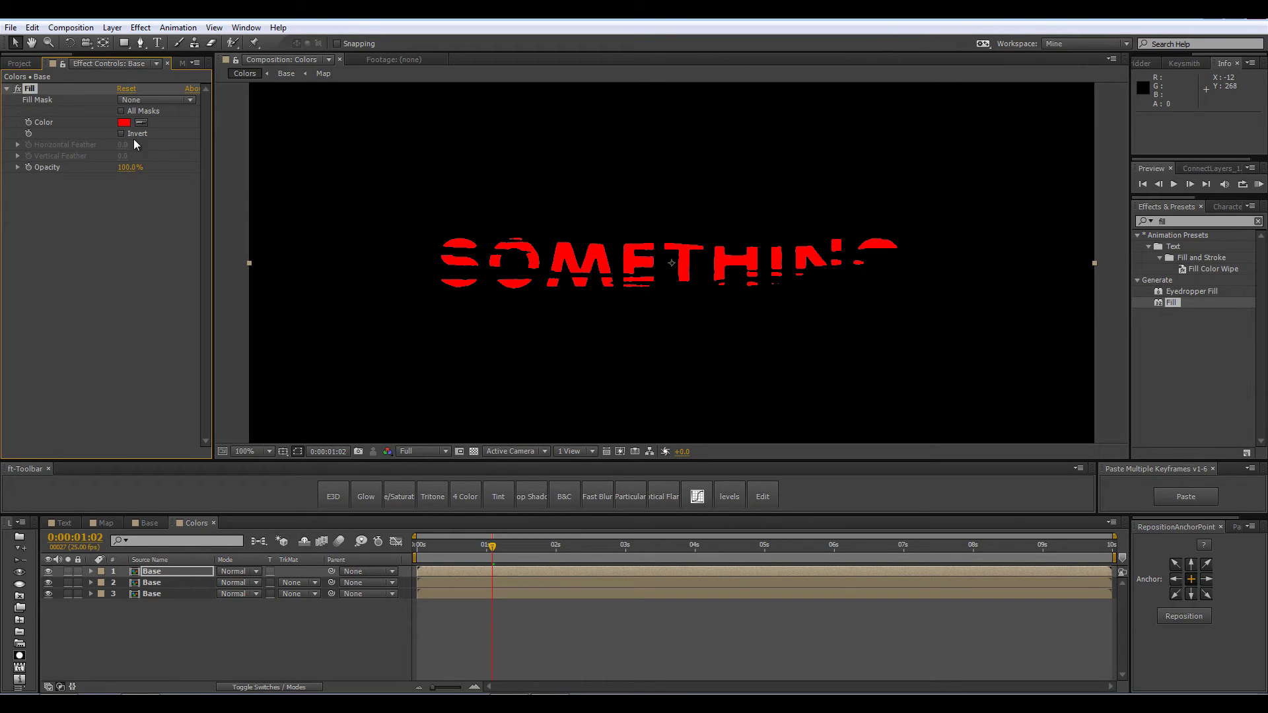
click(161, 582)
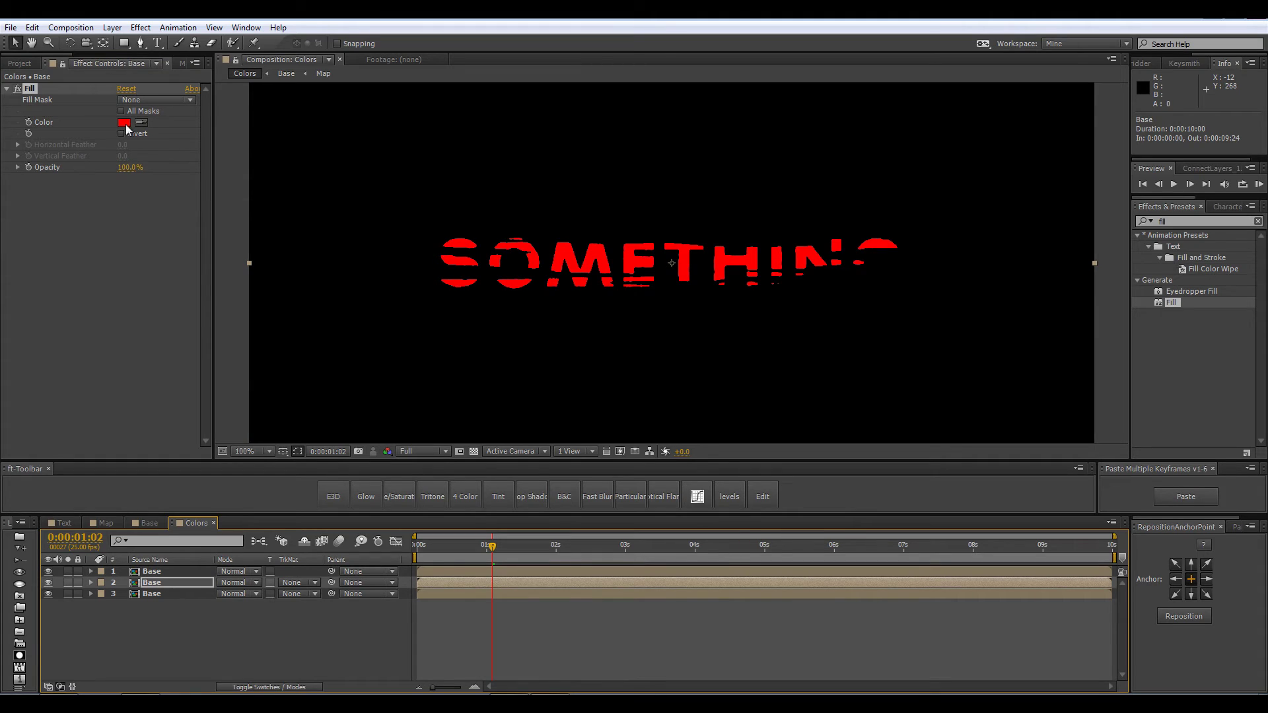
click(124, 122)
click(596, 448)
click(697, 385)
Step: Delay the second Base layer by 4 frames and jump to a frame showing the text
click(161, 595)
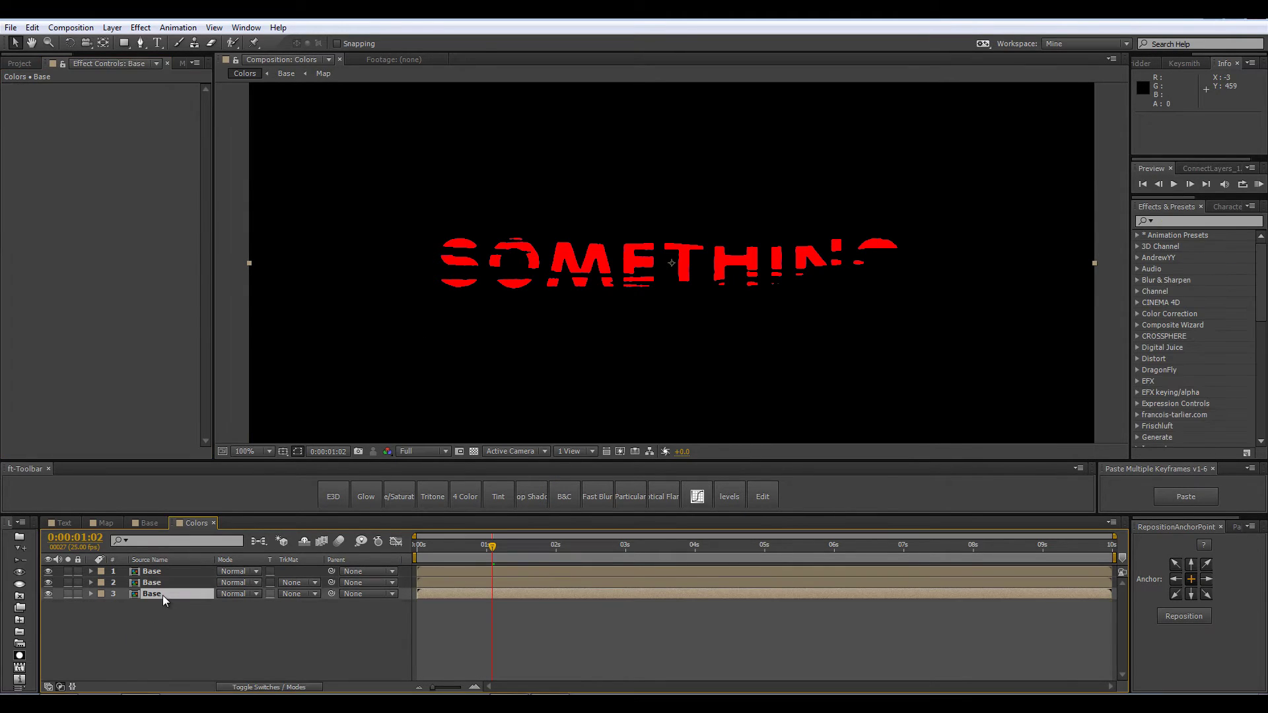
click(161, 582)
click(161, 571)
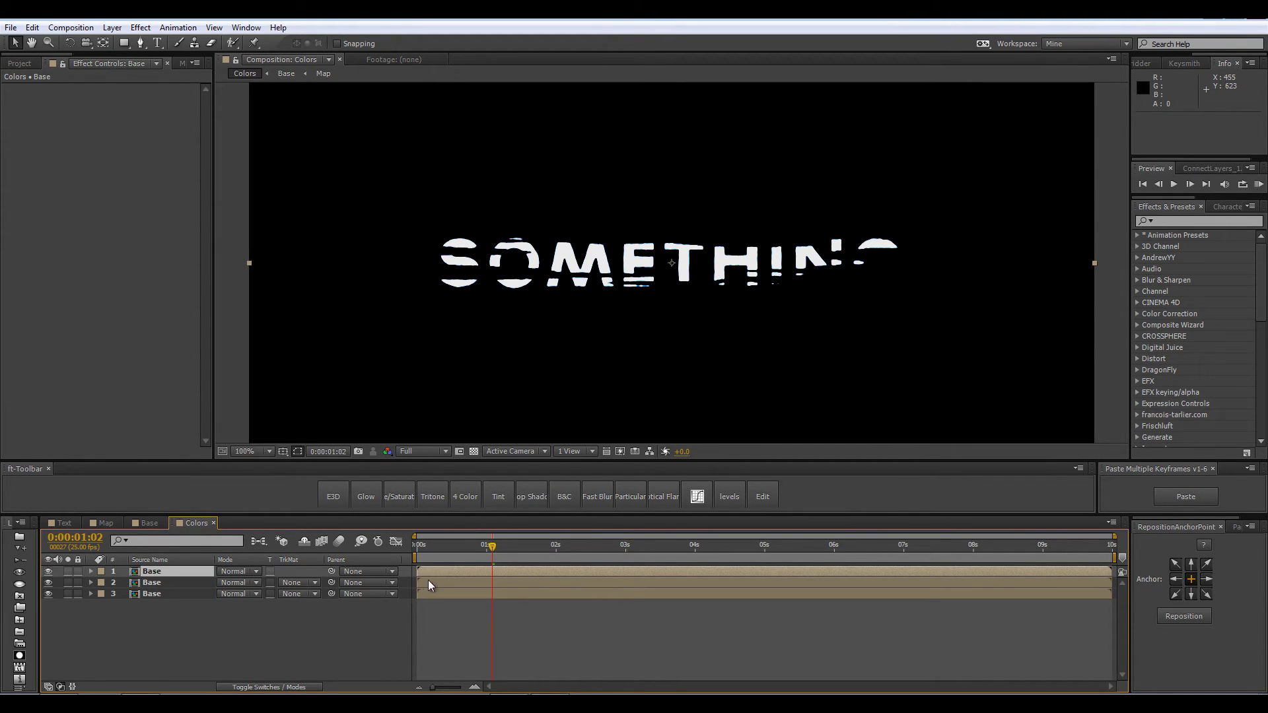
drag(431, 583, 506, 584)
click(494, 581)
key(space)
key(period)
key(period)
click(152, 522)
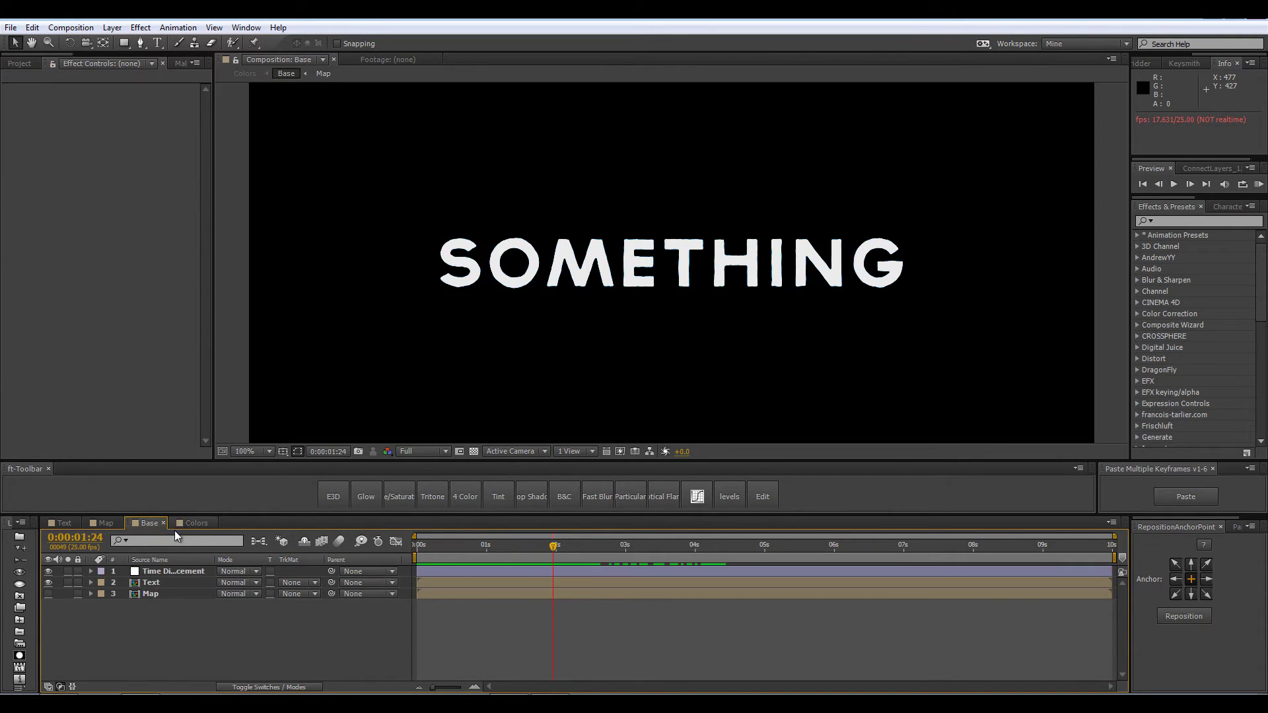
click(157, 573)
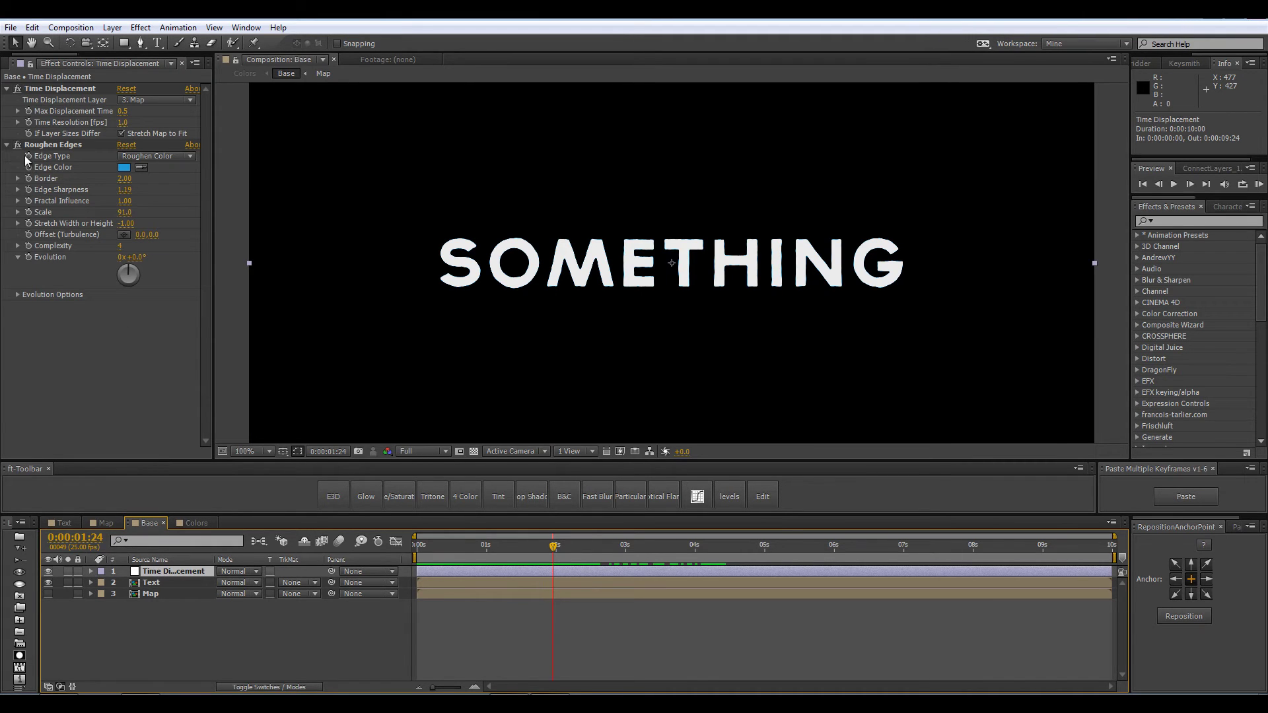
click(197, 523)
key(comma)
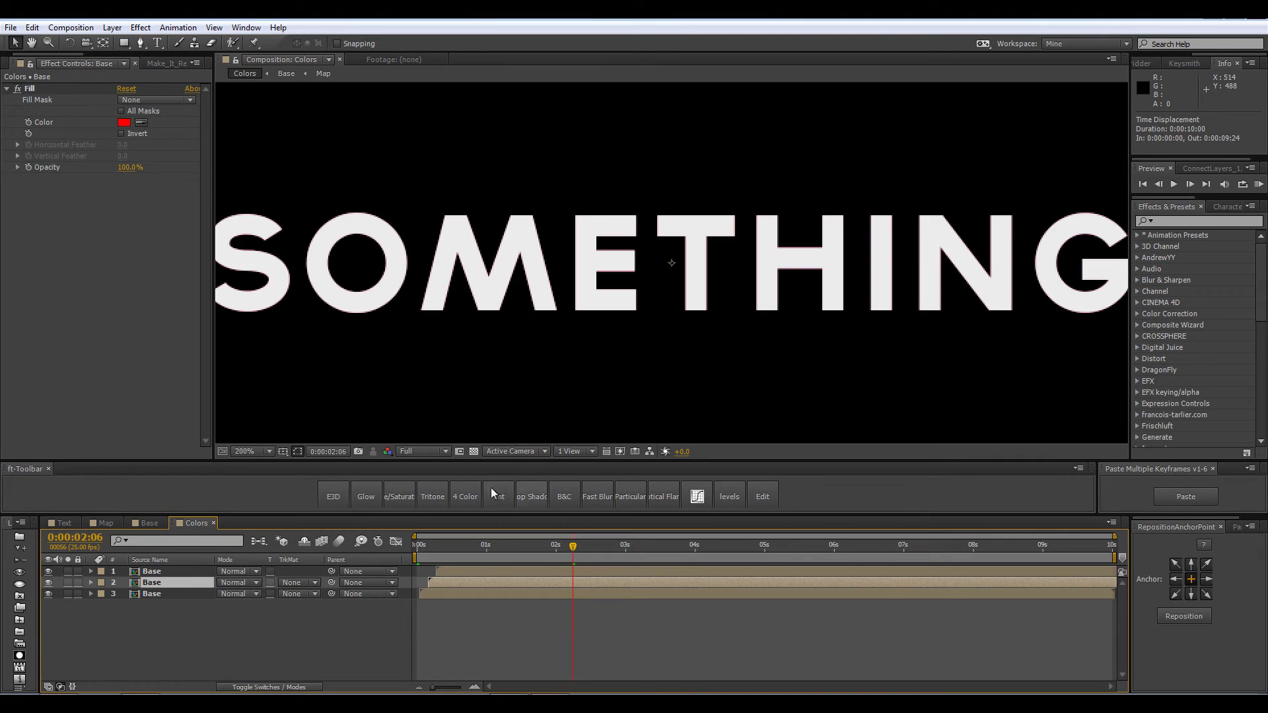
mouse_move(543, 541)
mouse_down()
mouse_move(506, 556)
mouse_move(551, 556)
mouse_up()
Step: Apply Inner/Outer Key to the second Base layer with Edge Thin 1.0
key(comma)
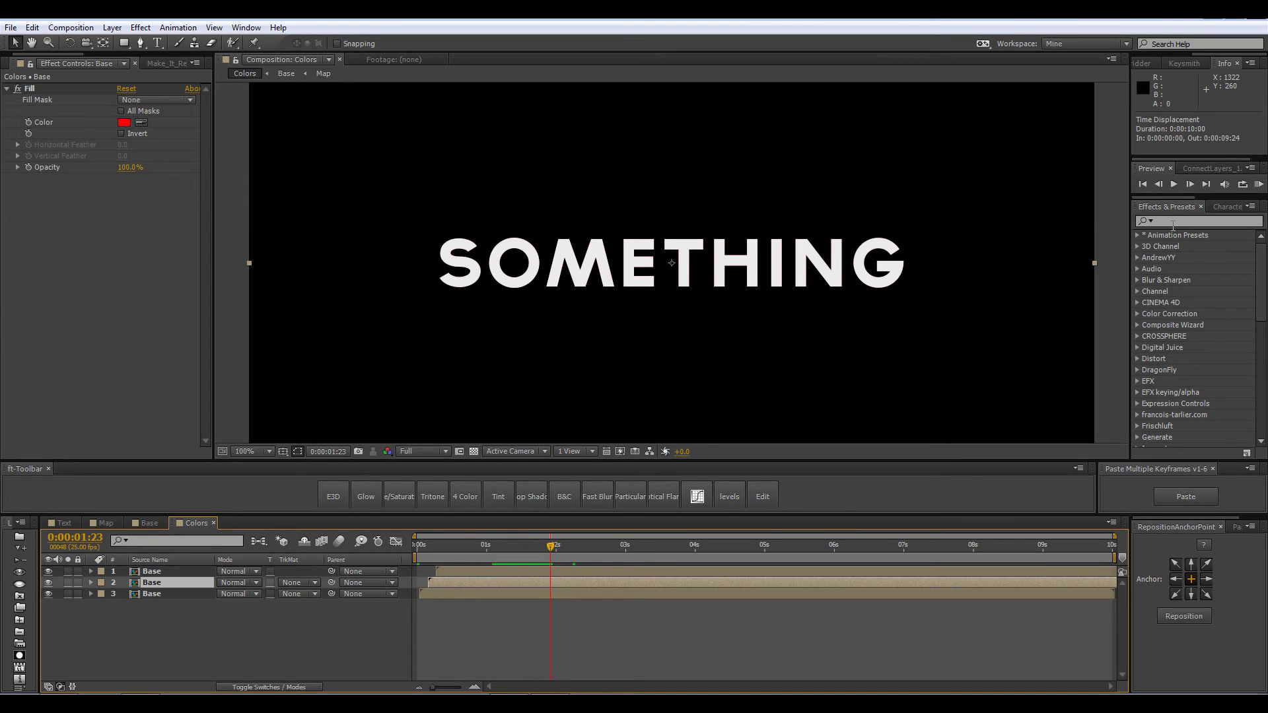
click(1170, 222)
text(inner)
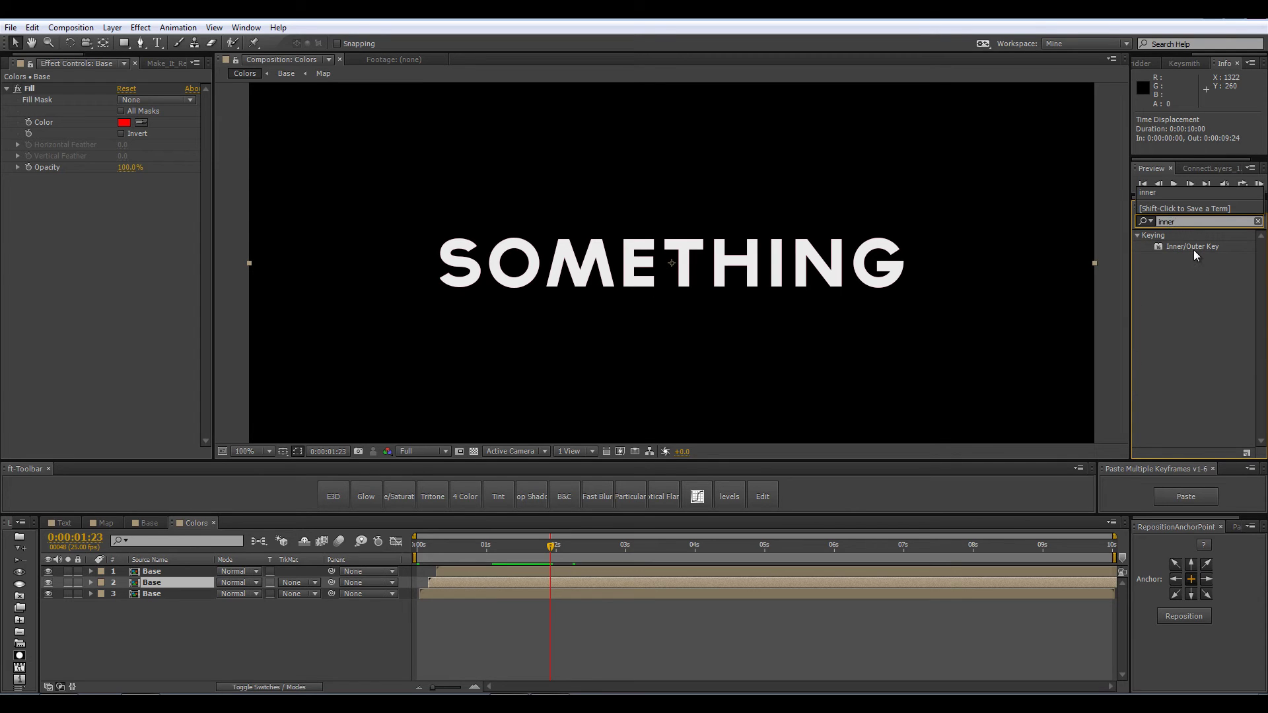
drag(1194, 250, 164, 582)
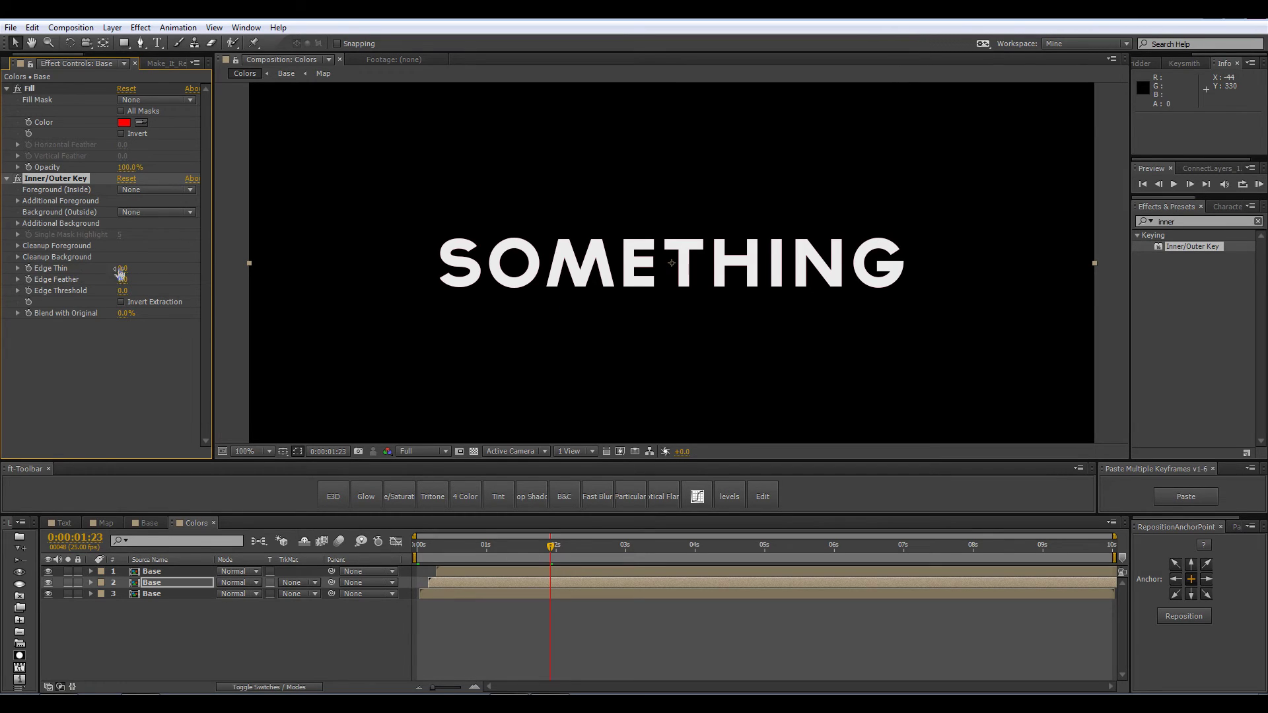
drag(119, 271, 178, 263)
Step: Paste the Inner/Outer Key onto the third Base layer and zoom in to check the colour split
click(42, 181)
click(146, 593)
key(ctrl+v)
click(175, 621)
key(period)
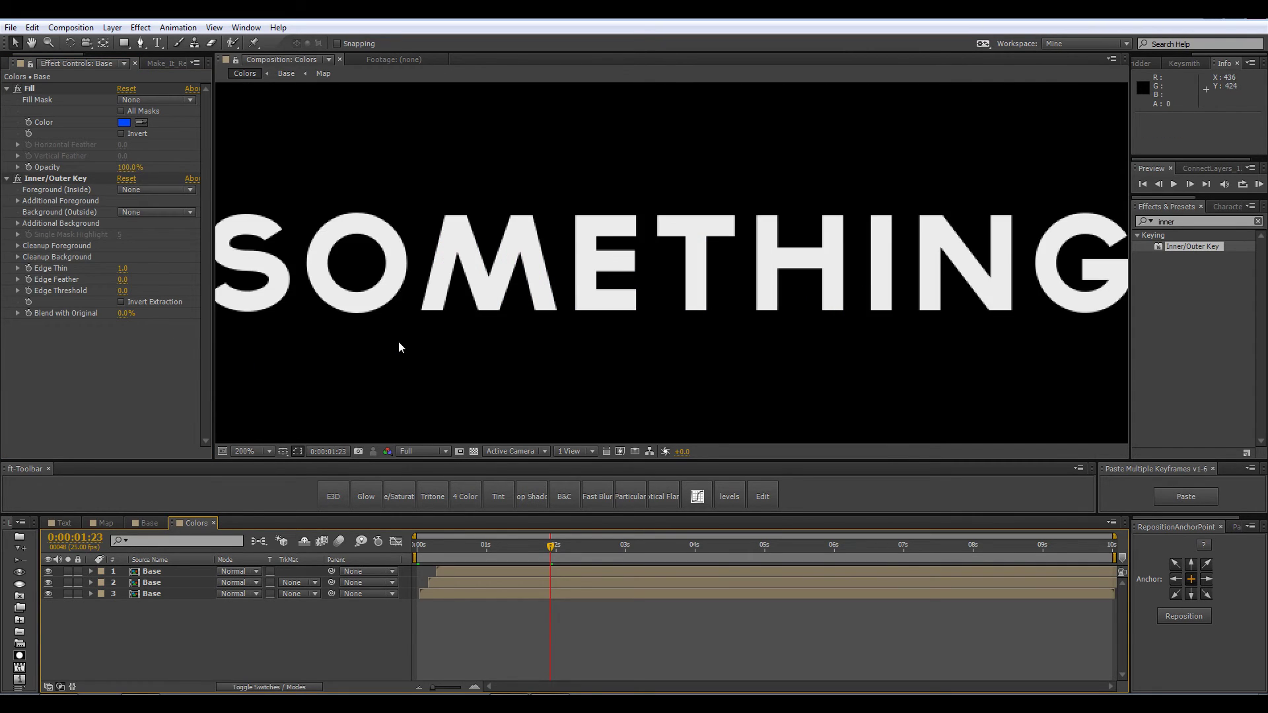
key(period)
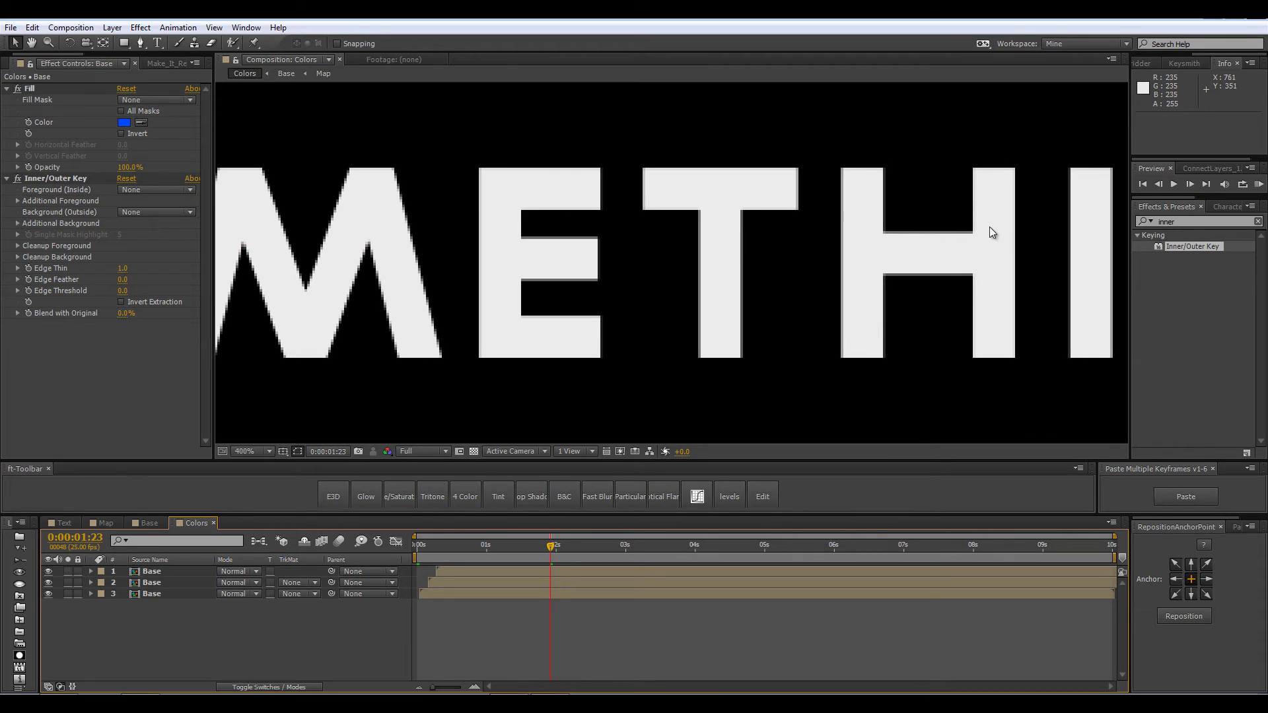
drag(551, 557, 502, 561)
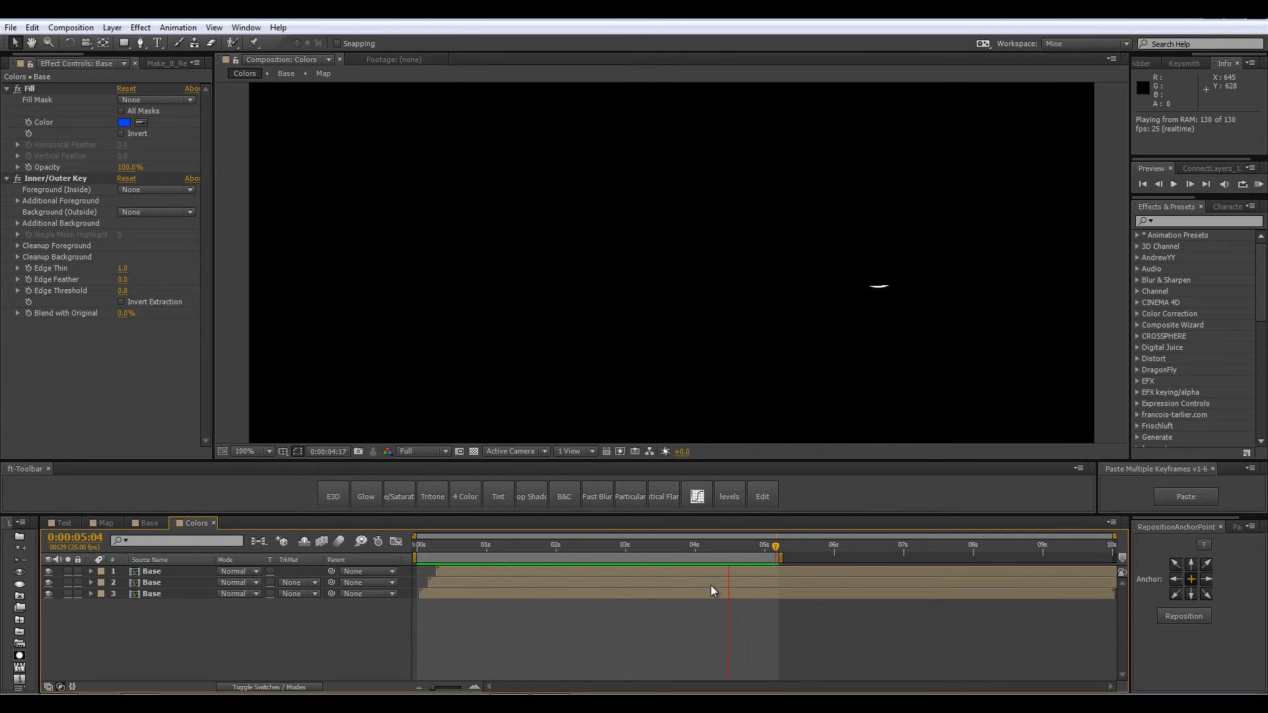
Step: Label the third Base copy blue and the second Base copy red
key(space)
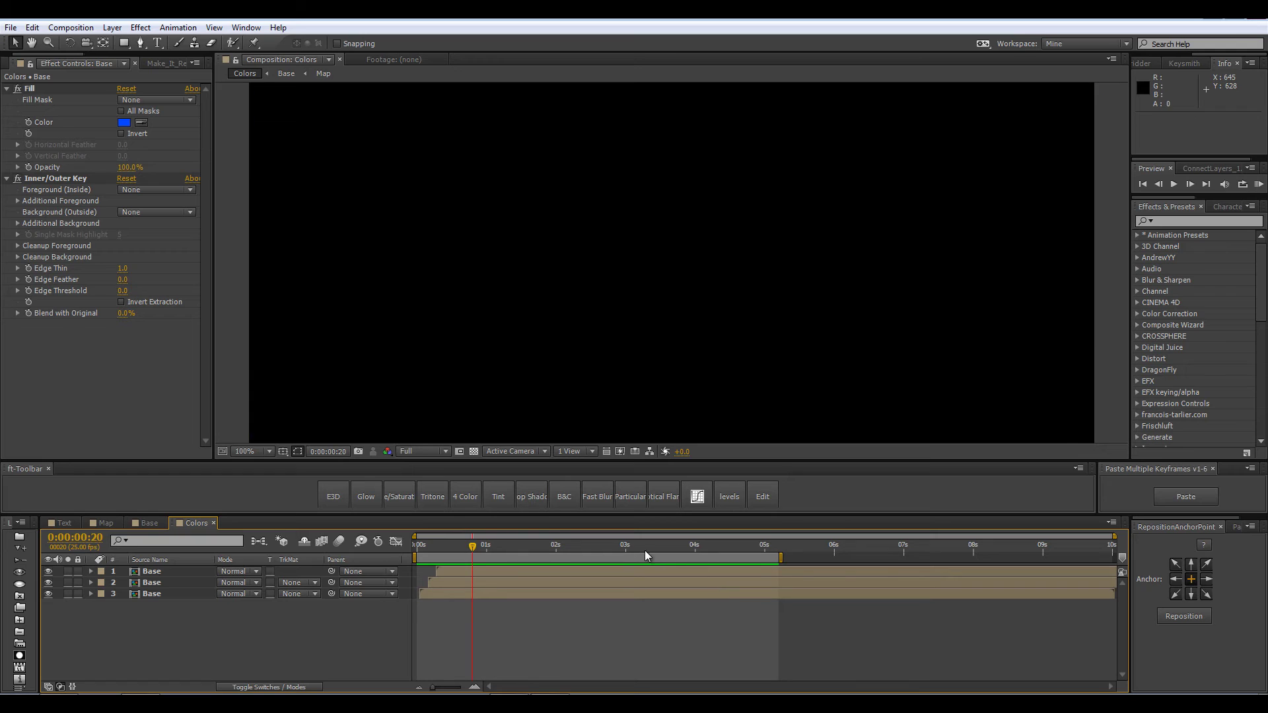
drag(645, 551, 718, 563)
click(153, 593)
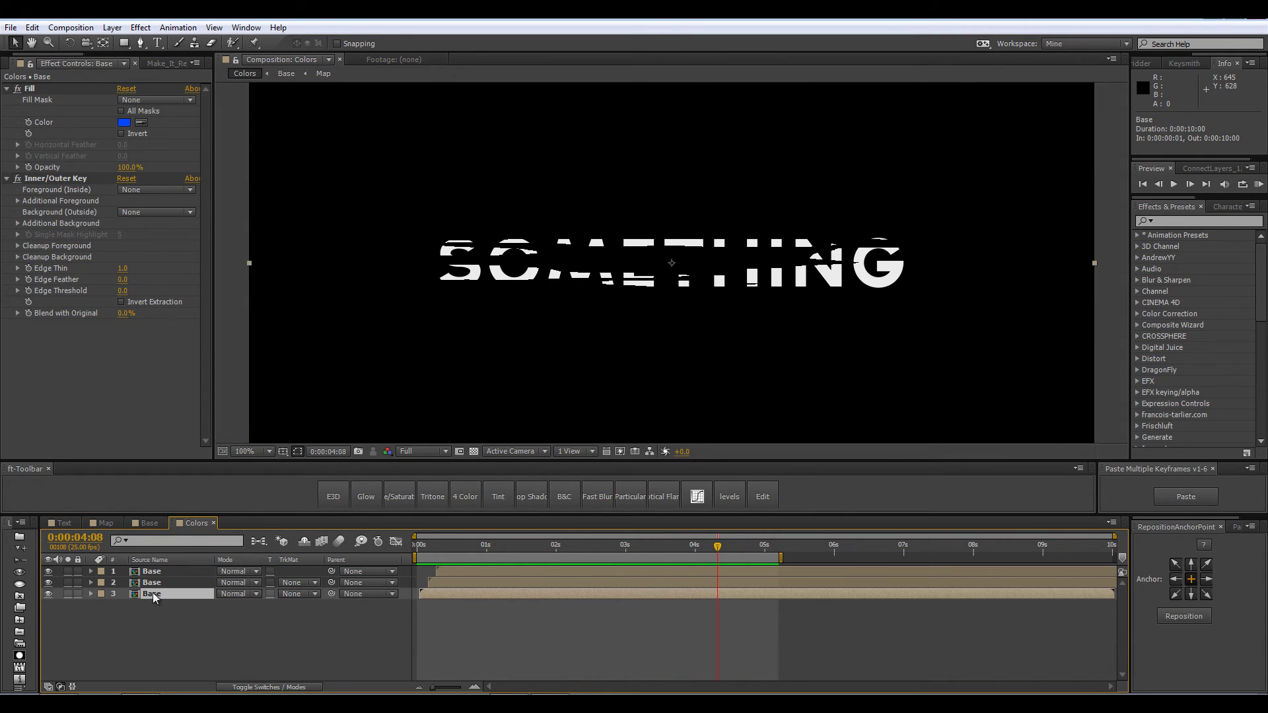
click(100, 594)
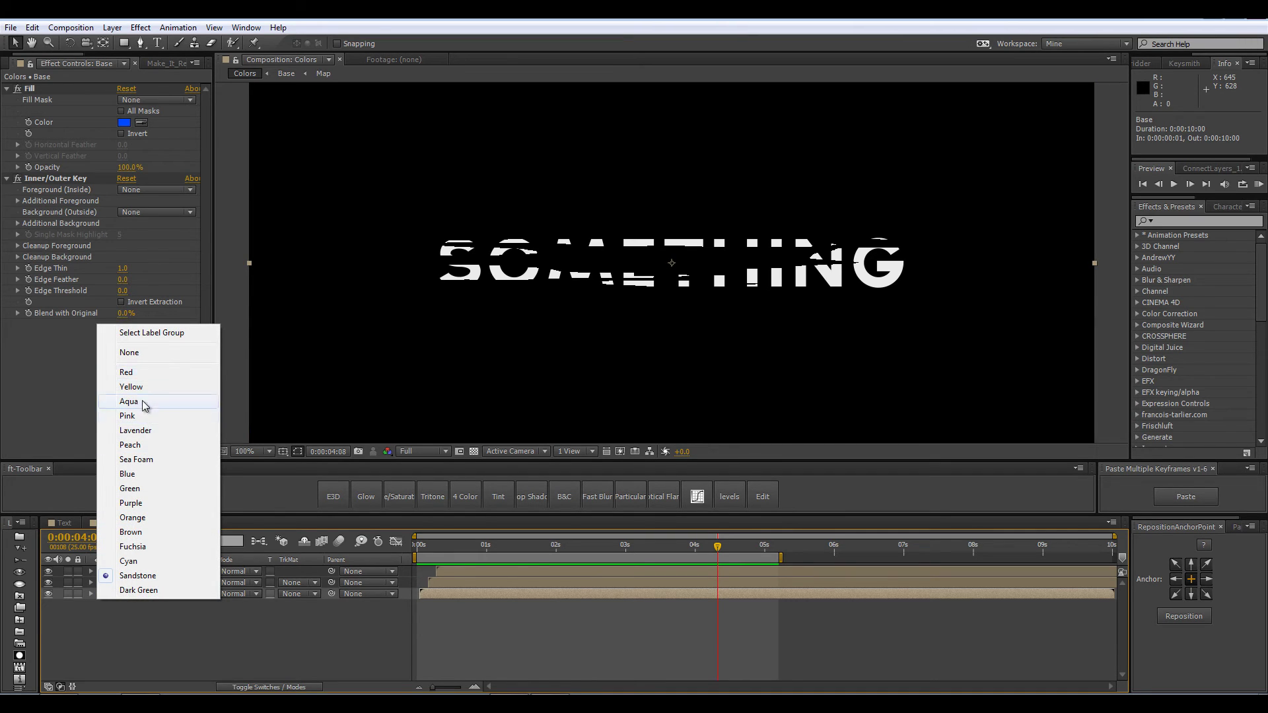
click(128, 474)
click(134, 584)
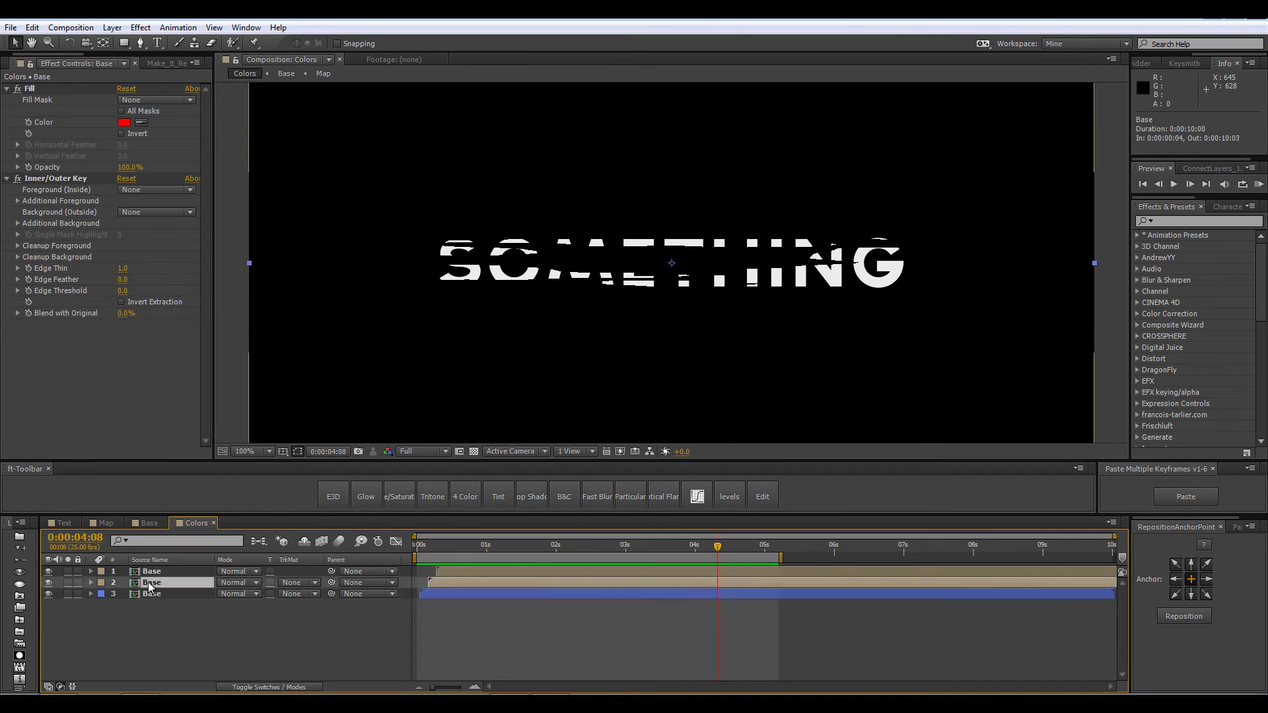
click(101, 583)
click(128, 360)
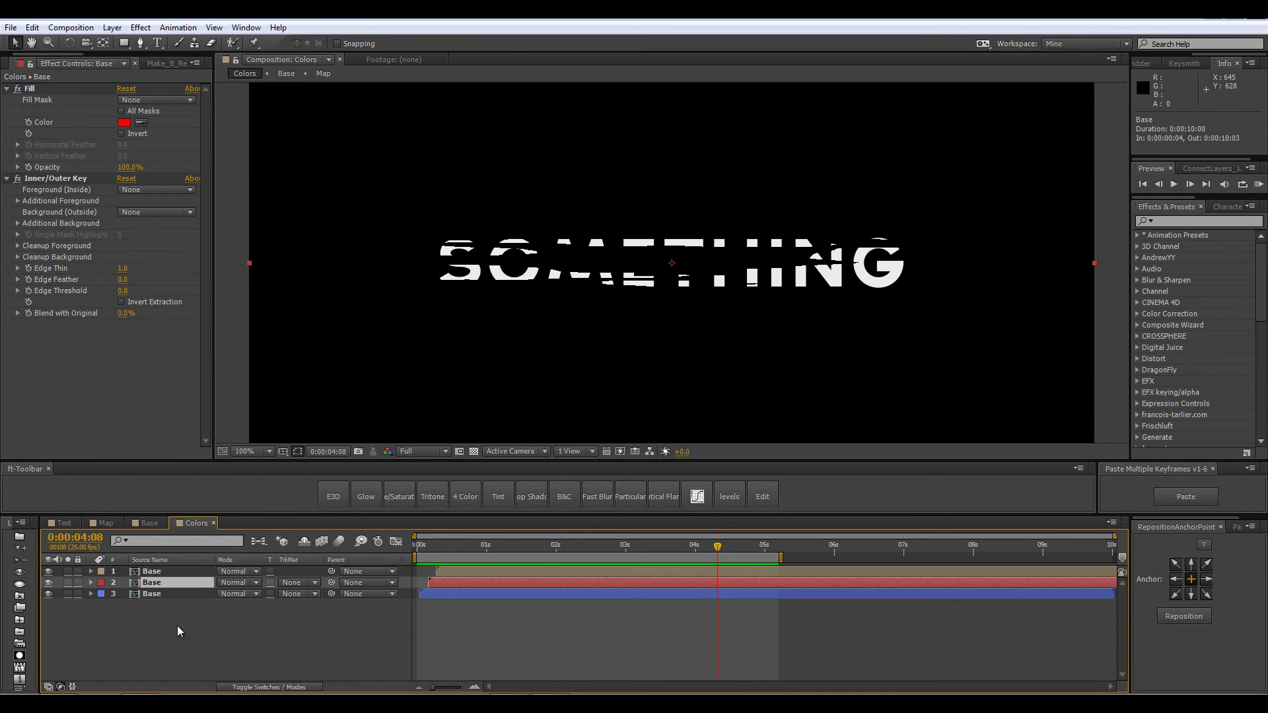
Step: Select both coloured Base copies and move the current time to 0:00:04:00
click(173, 635)
click(149, 587)
shift+click(158, 592)
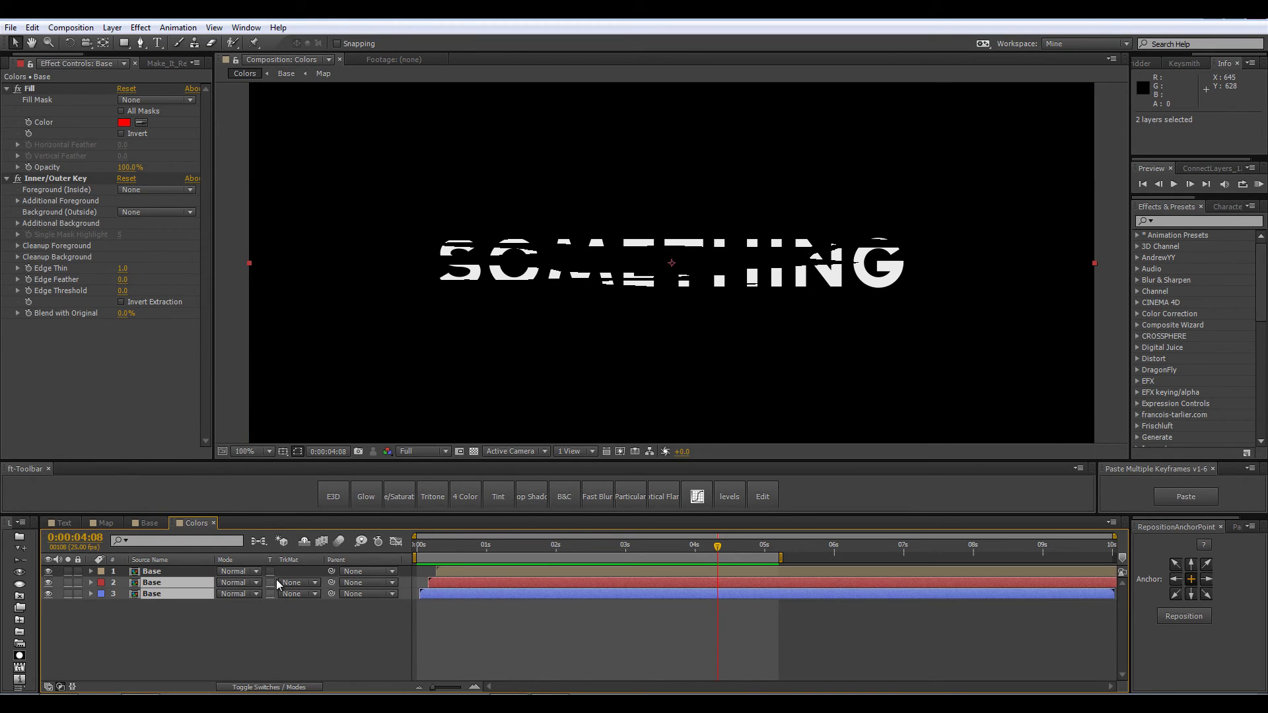
click(695, 546)
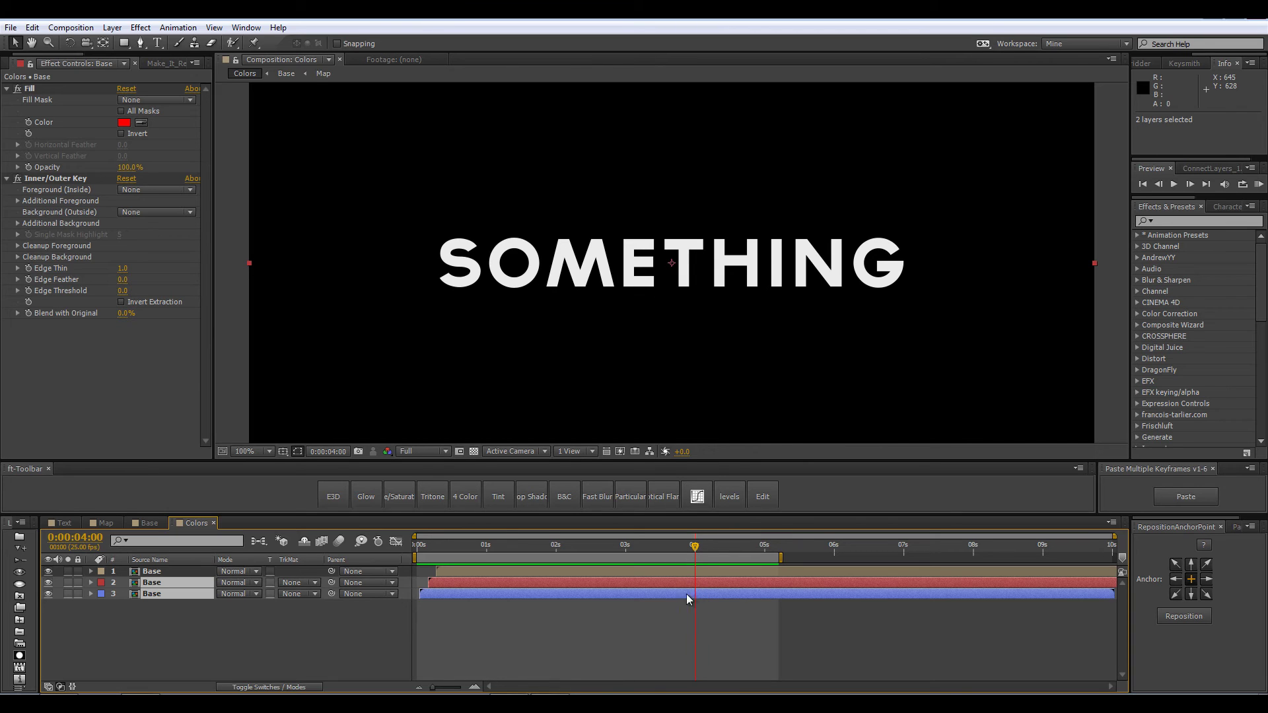
click(33, 28)
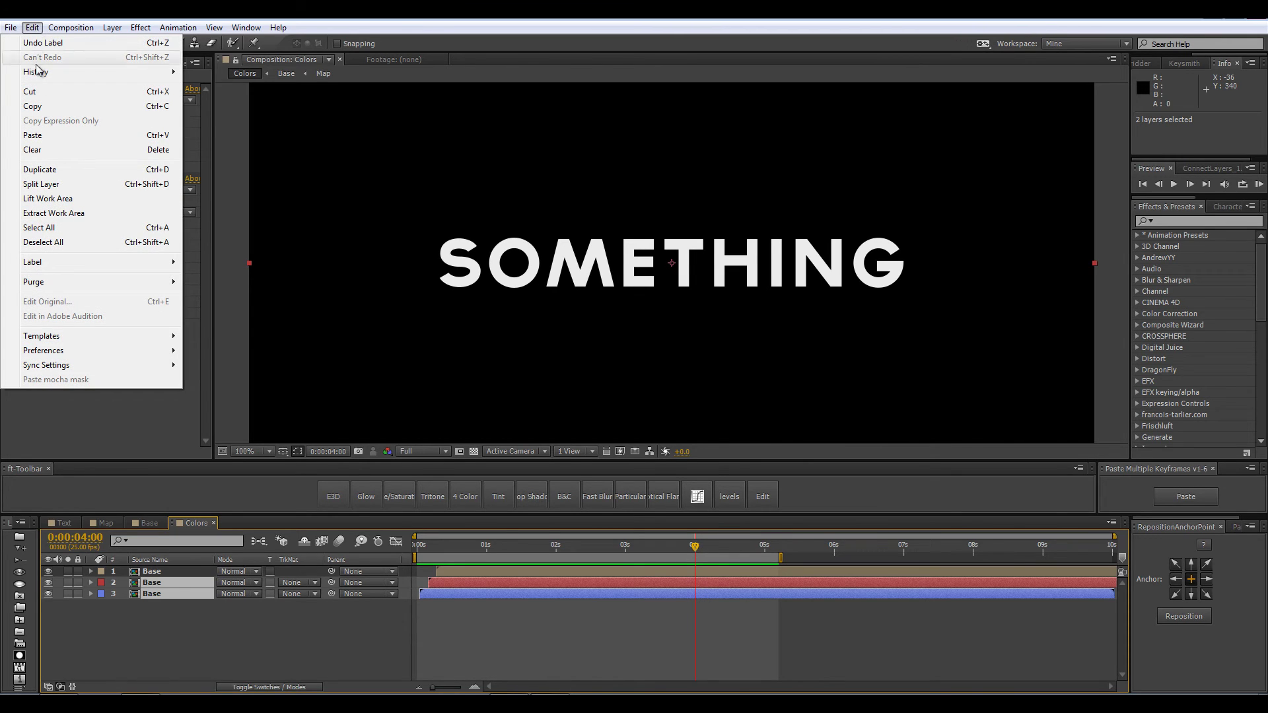
Step: Split the red and blue copies at 4:00, shift the later pieces to 0:00:04:08, and scrub through
click(69, 185)
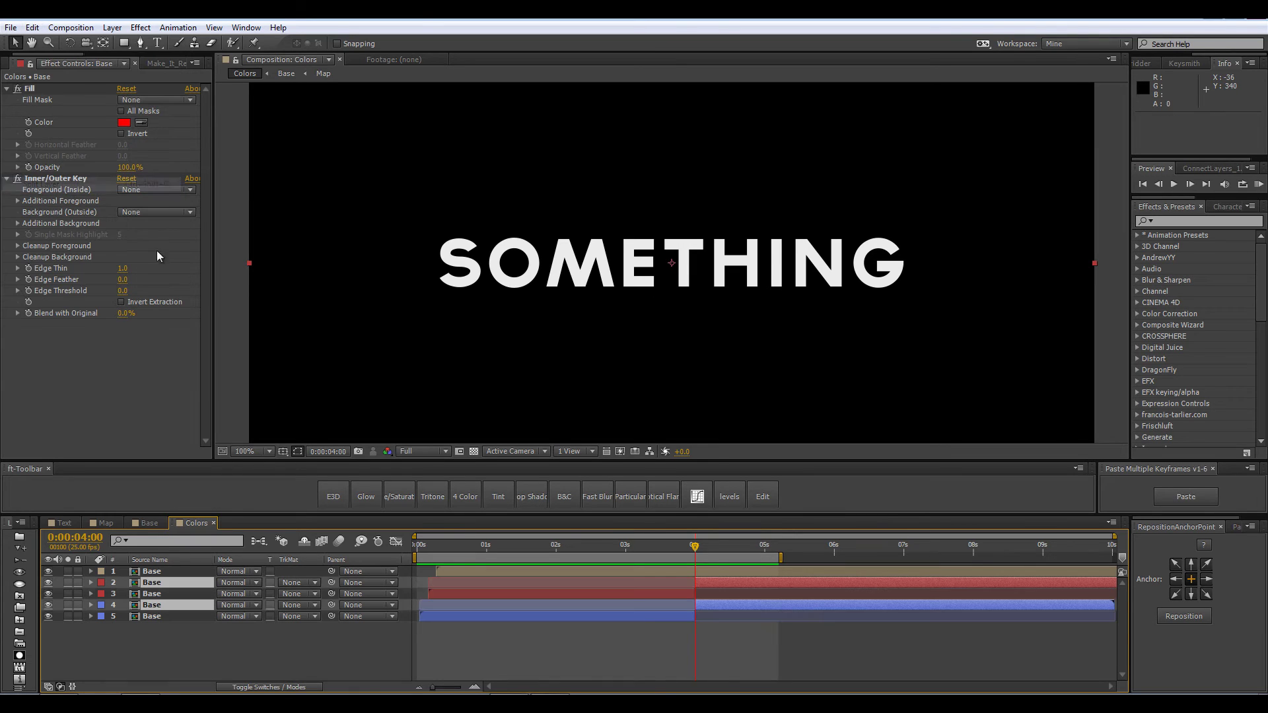
drag(158, 607, 160, 597)
click(332, 643)
drag(695, 582, 715, 557)
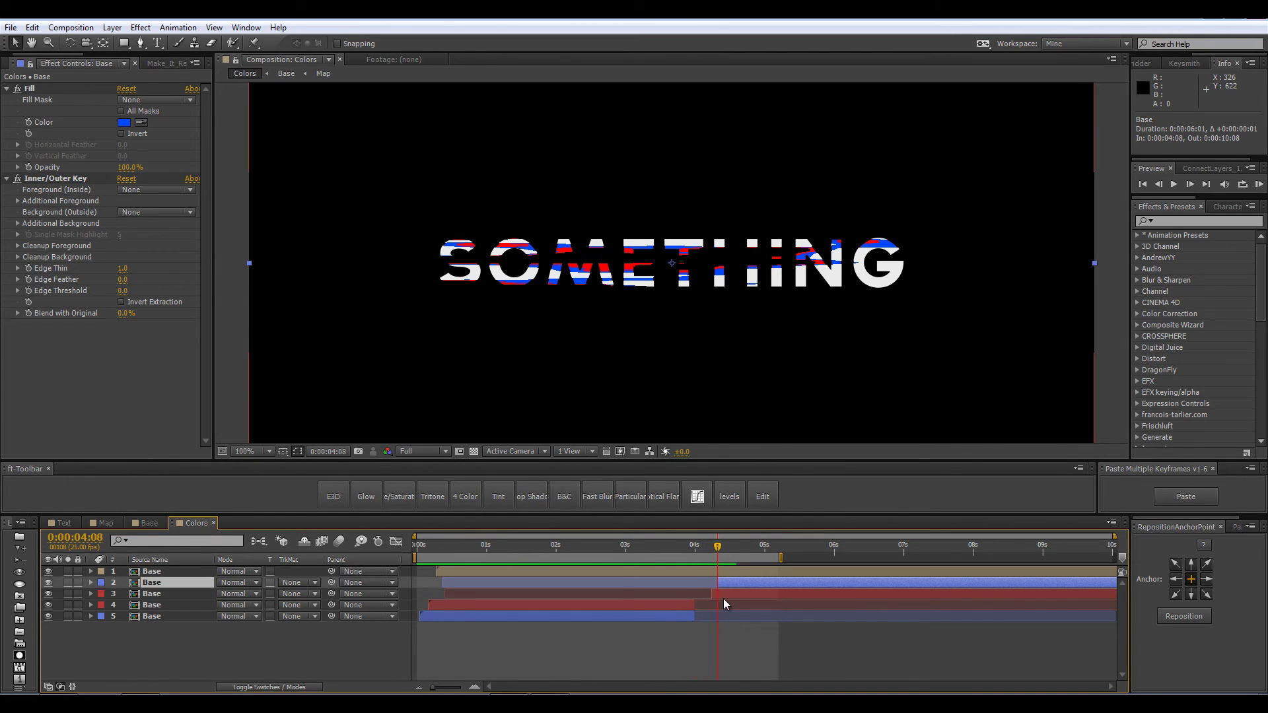
click(709, 549)
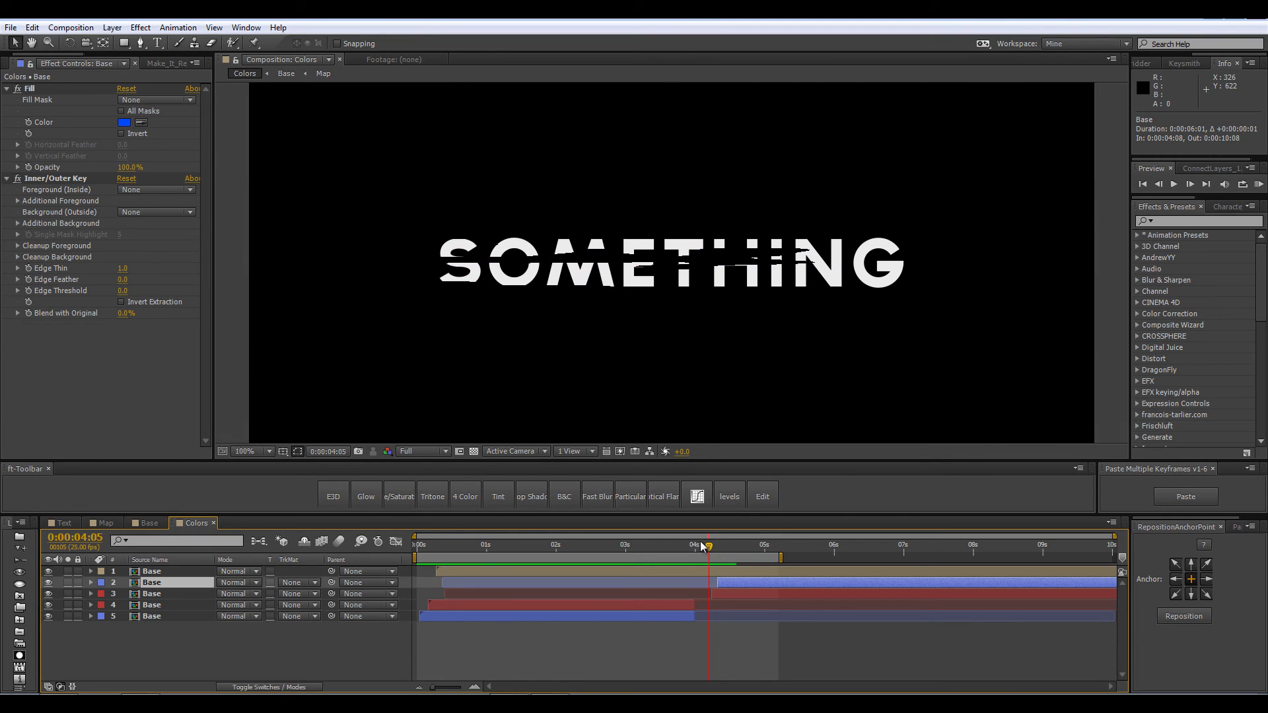
drag(704, 555, 722, 554)
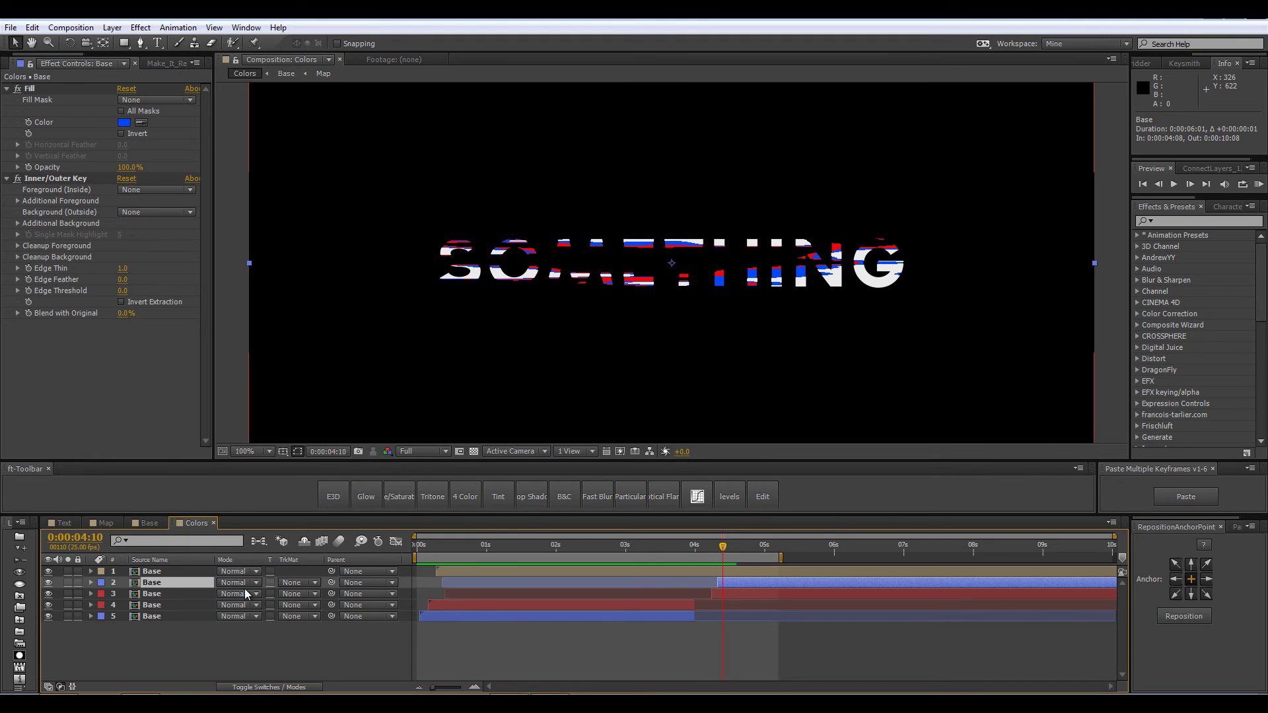
drag(723, 547, 723, 574)
Step: Hide the red and blue copy layers in Colors, then go back to the Text composition
click(57, 521)
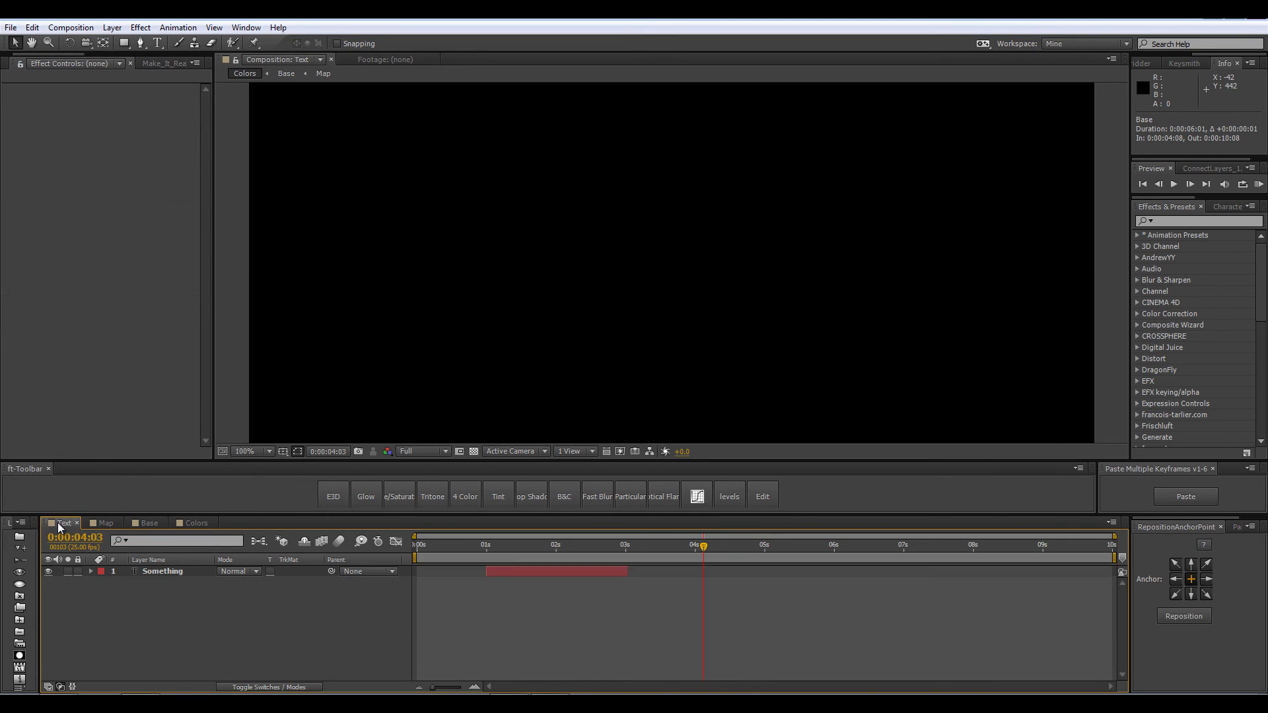
click(495, 547)
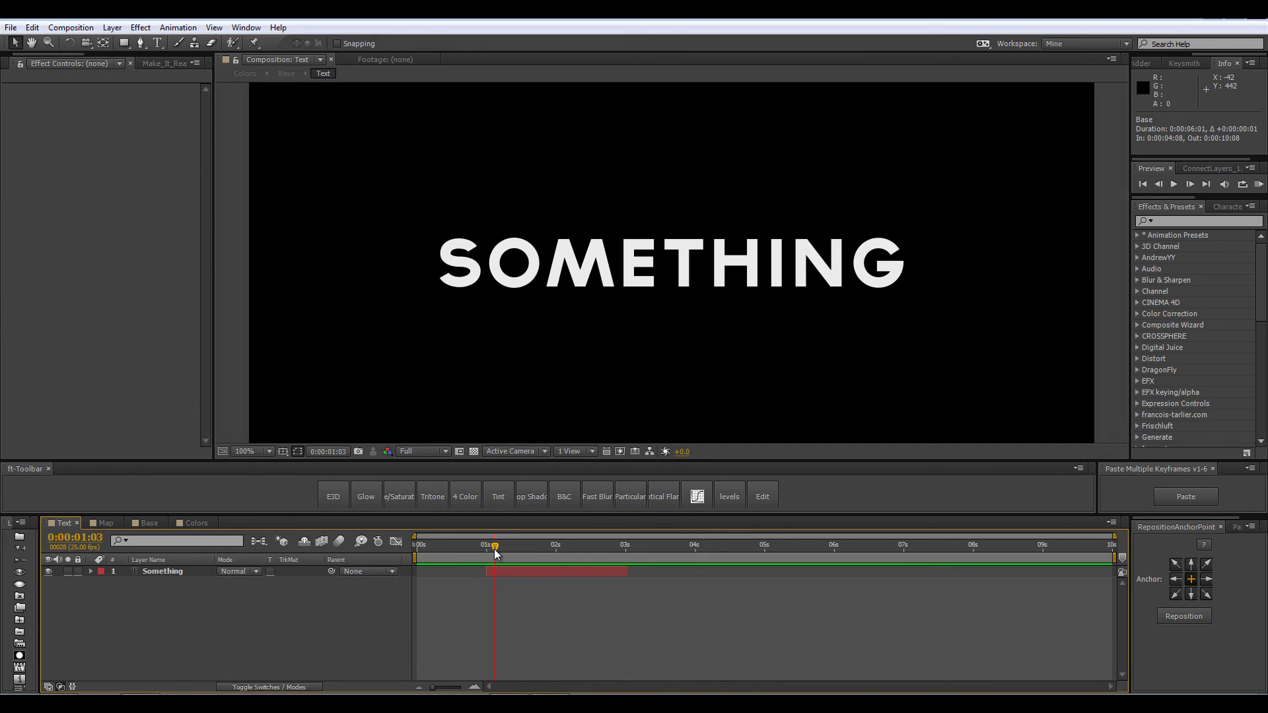
click(525, 571)
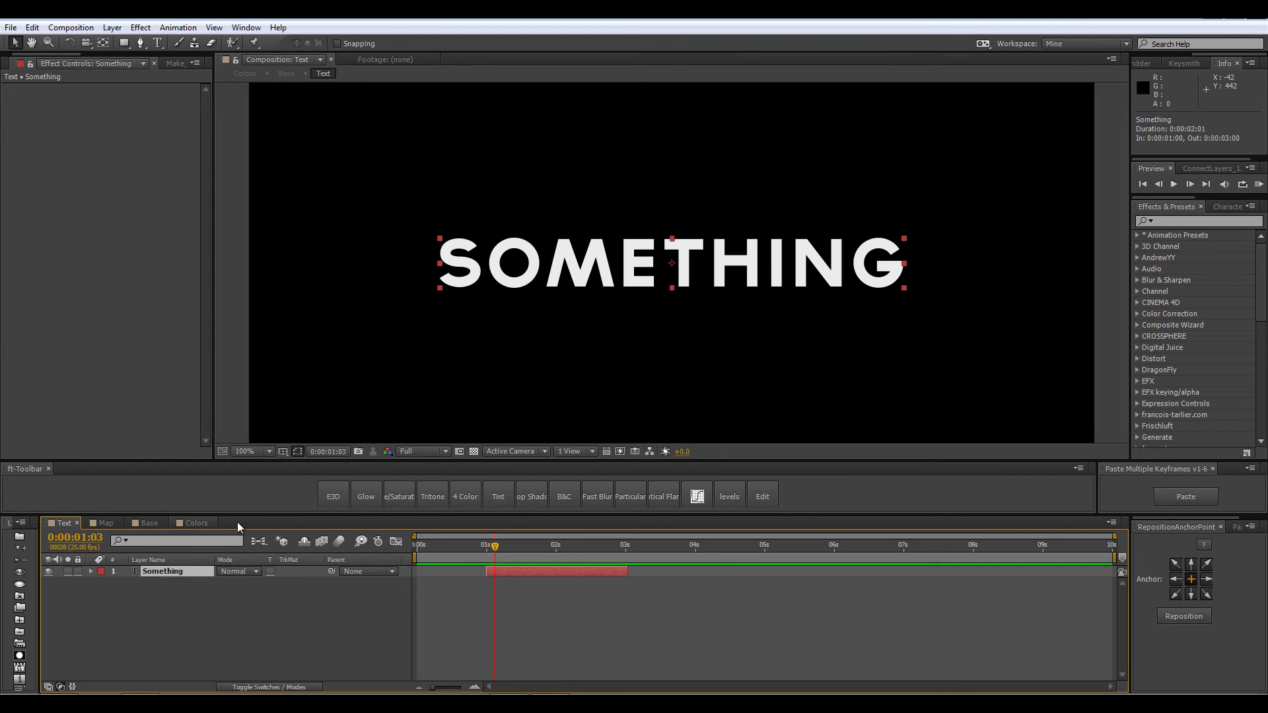
click(196, 524)
click(186, 581)
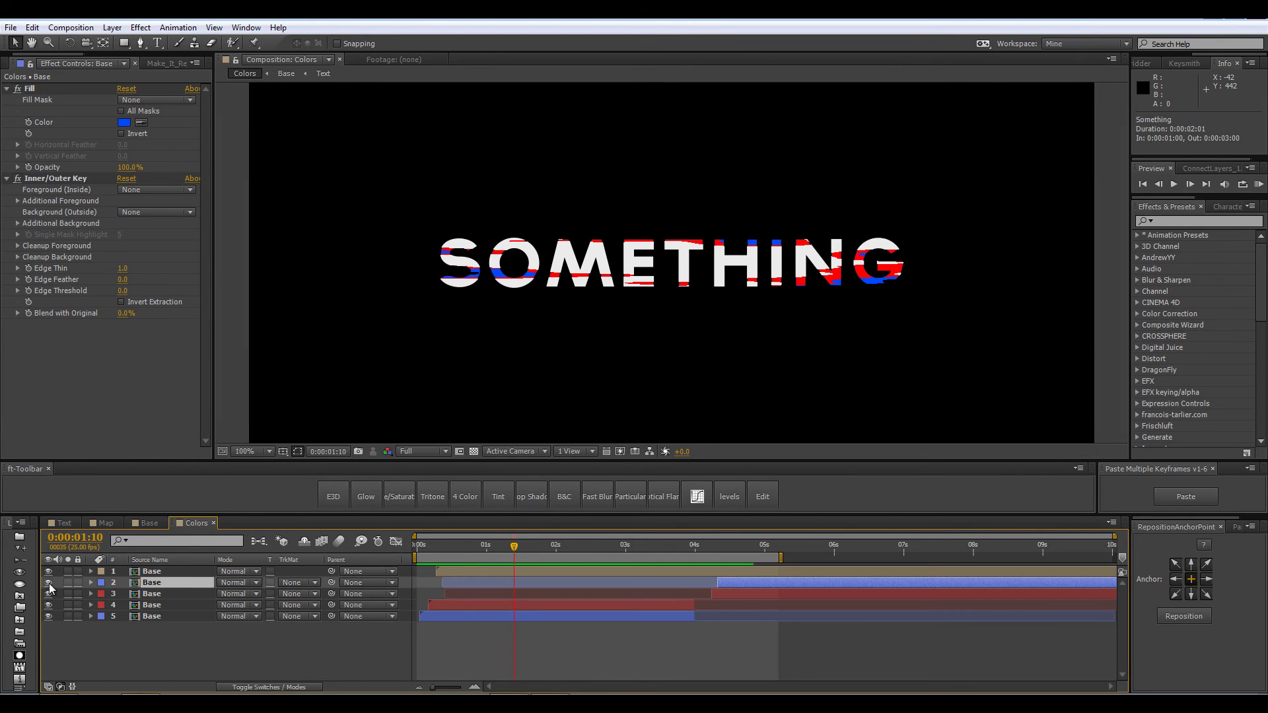
drag(48, 582, 53, 647)
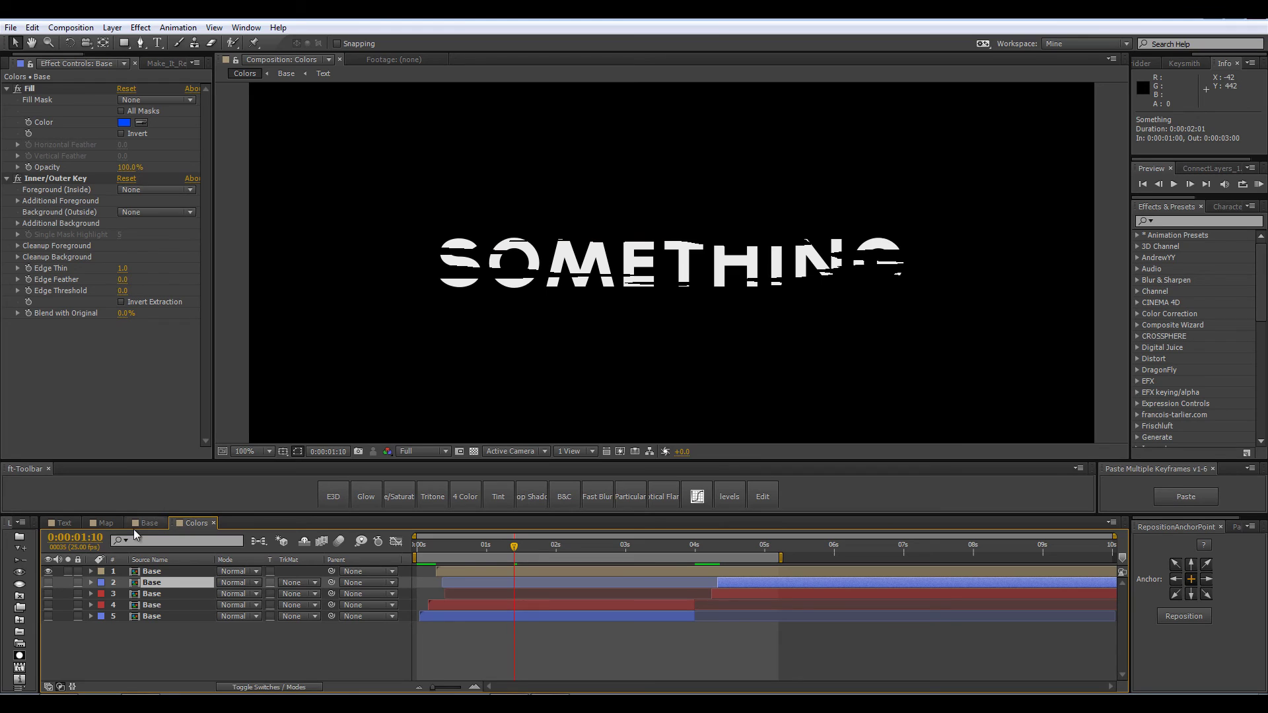
click(60, 524)
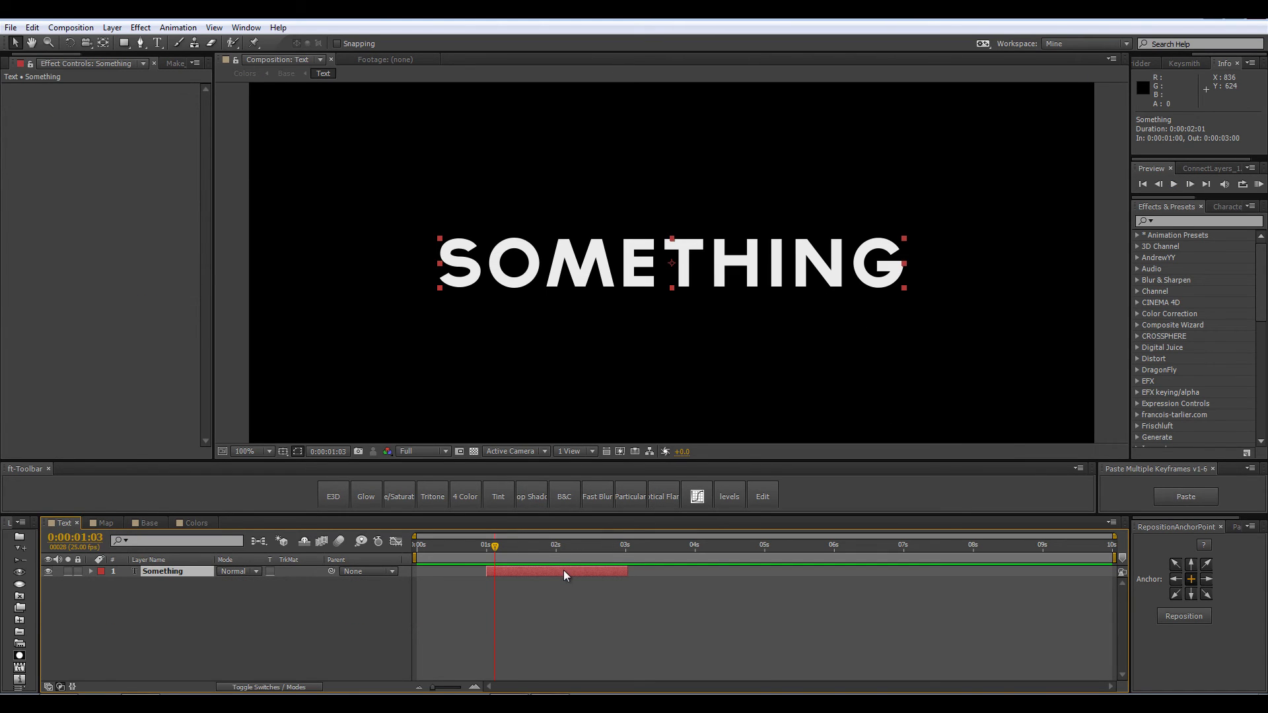
Step: Keyframe the Something text's Position at 1:00, then move it down to 640,507 about 17 frames later
key(i)
key(p)
click(124, 583)
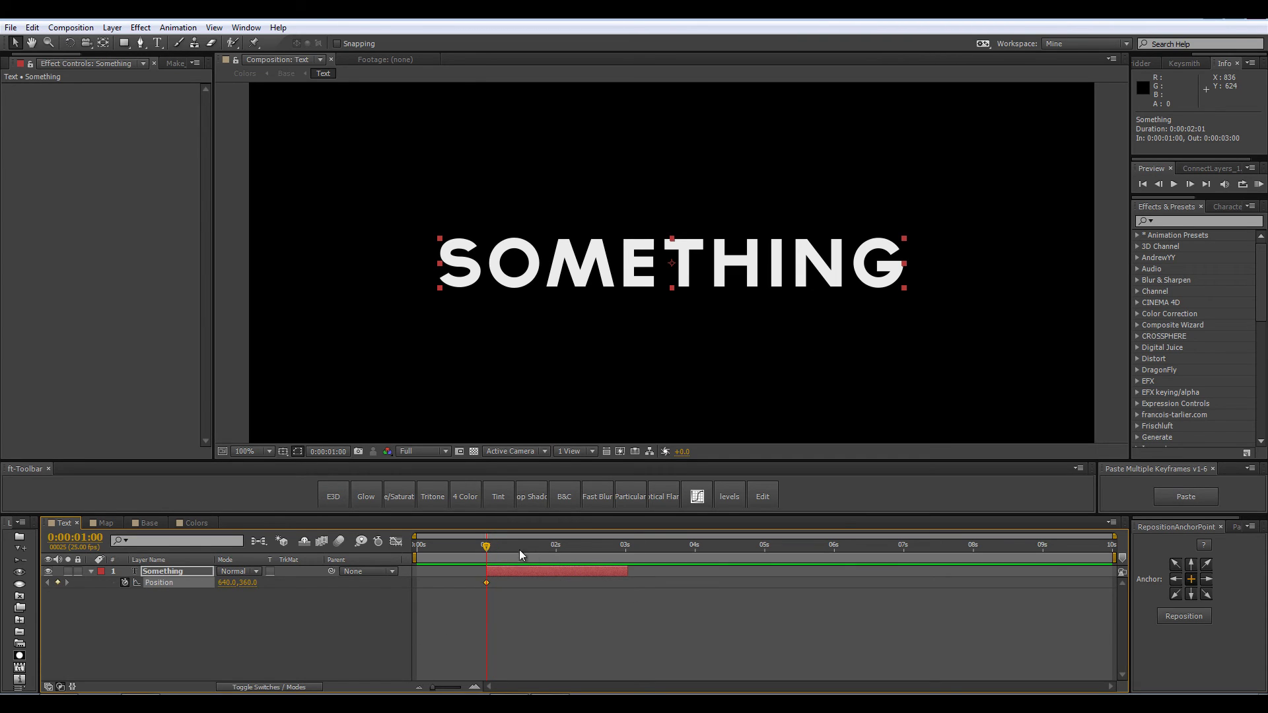
drag(521, 550, 533, 548)
drag(252, 589, 346, 595)
scroll(653, 284, down, 1)
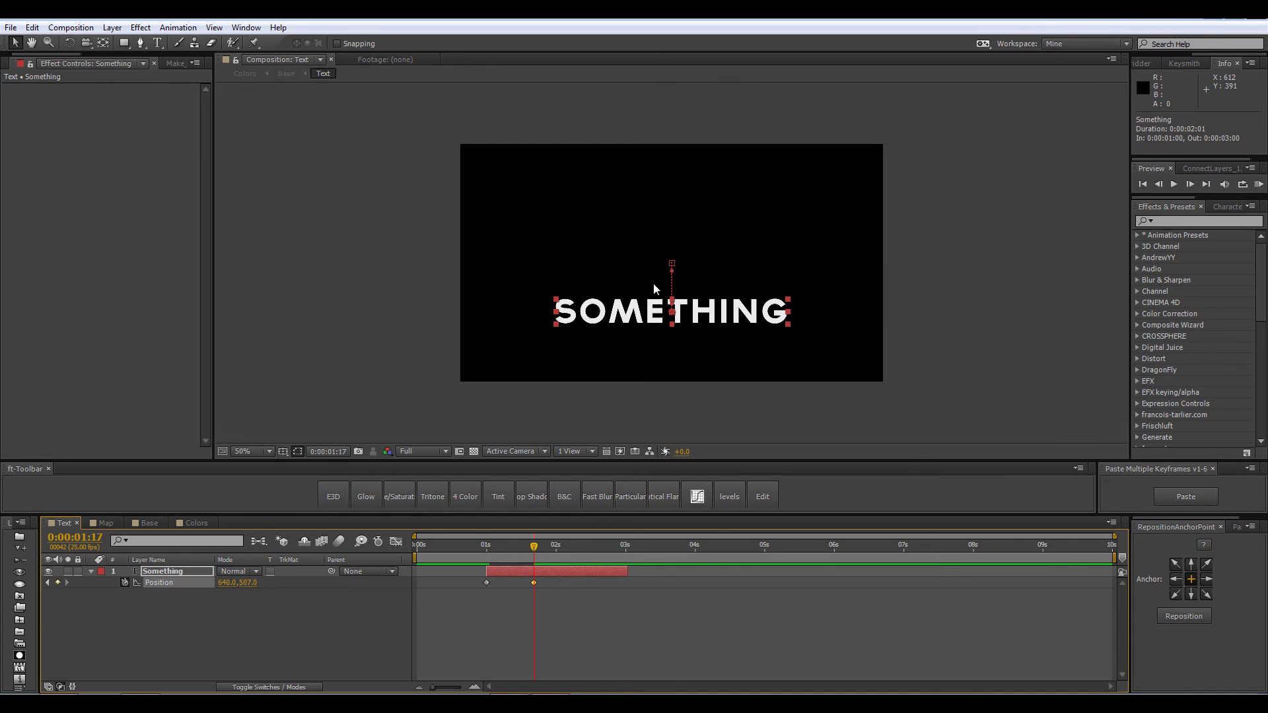
click(141, 523)
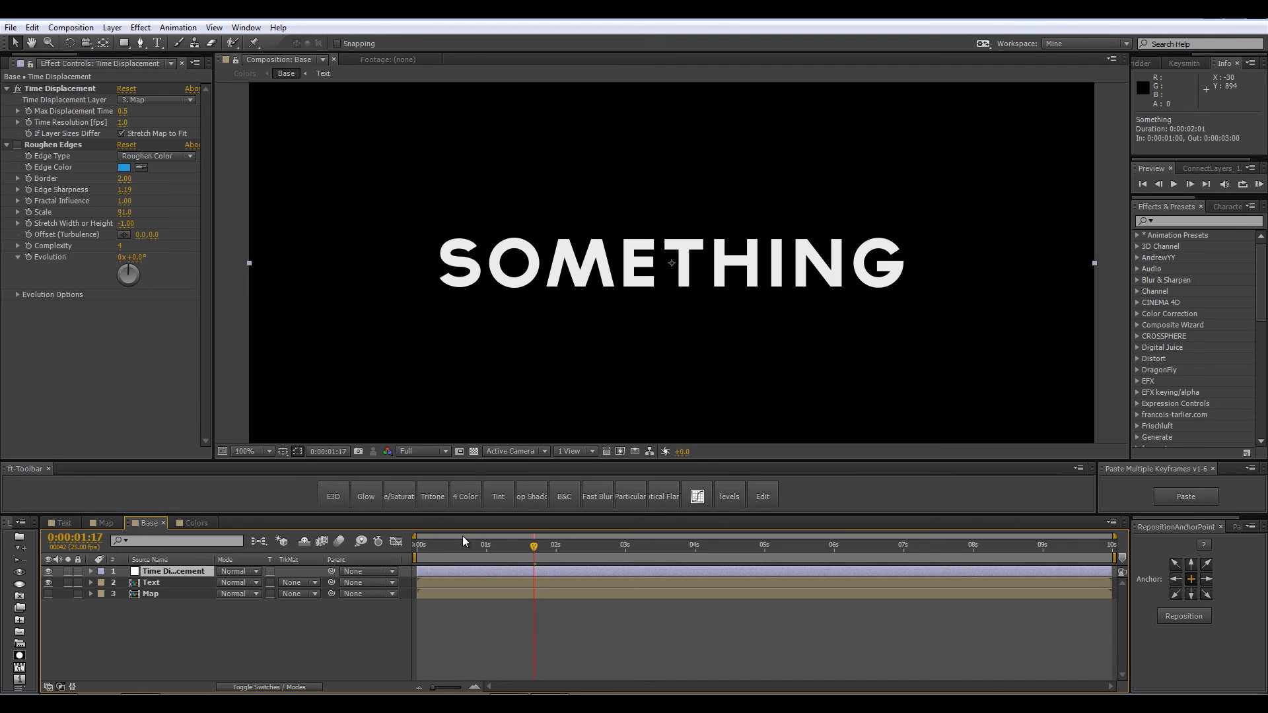
drag(518, 547, 567, 611)
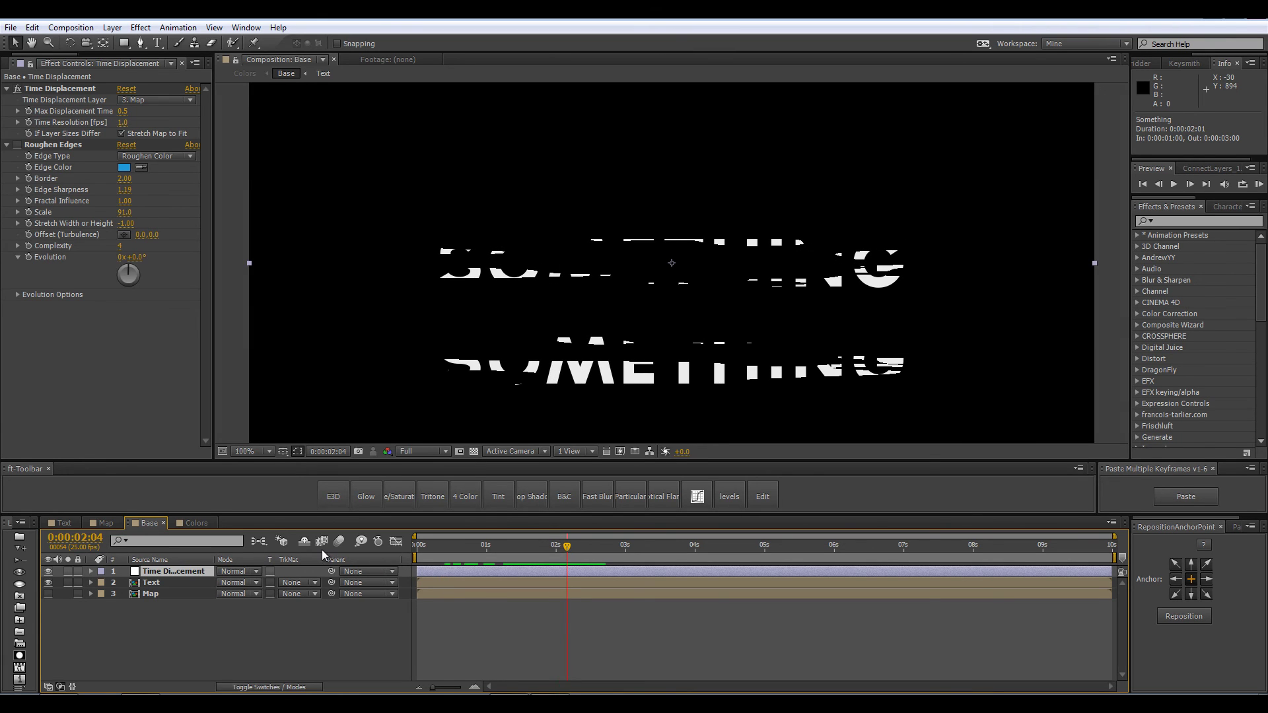
click(107, 523)
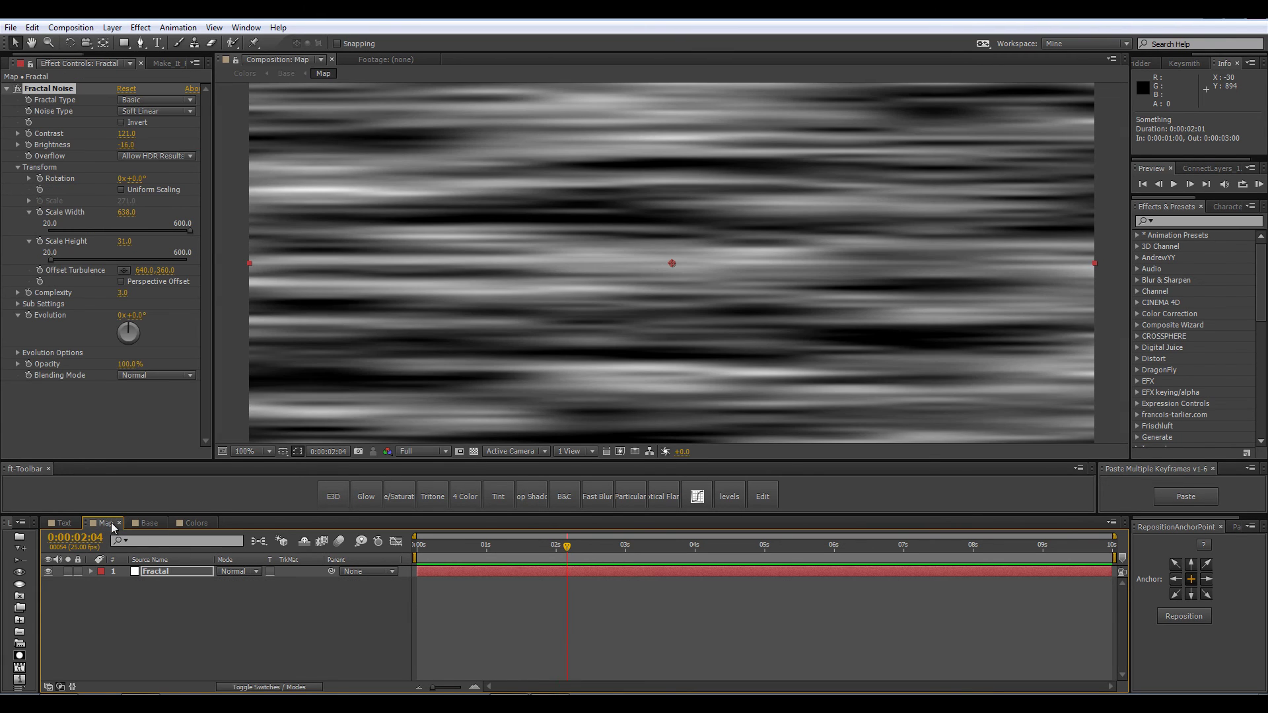
click(62, 522)
drag(553, 554, 545, 548)
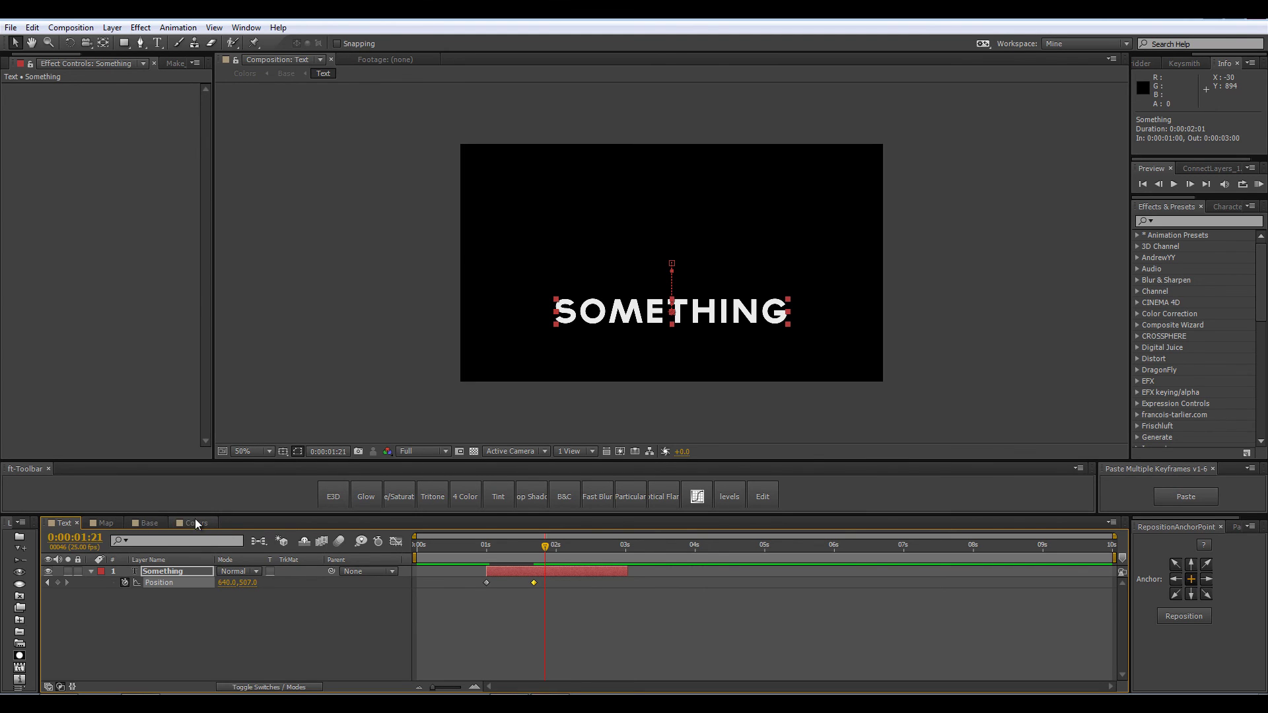
Step: In Base, set Time Displacement's Time Resolution to 50 fps and scrub to preview the denser glitch
click(150, 524)
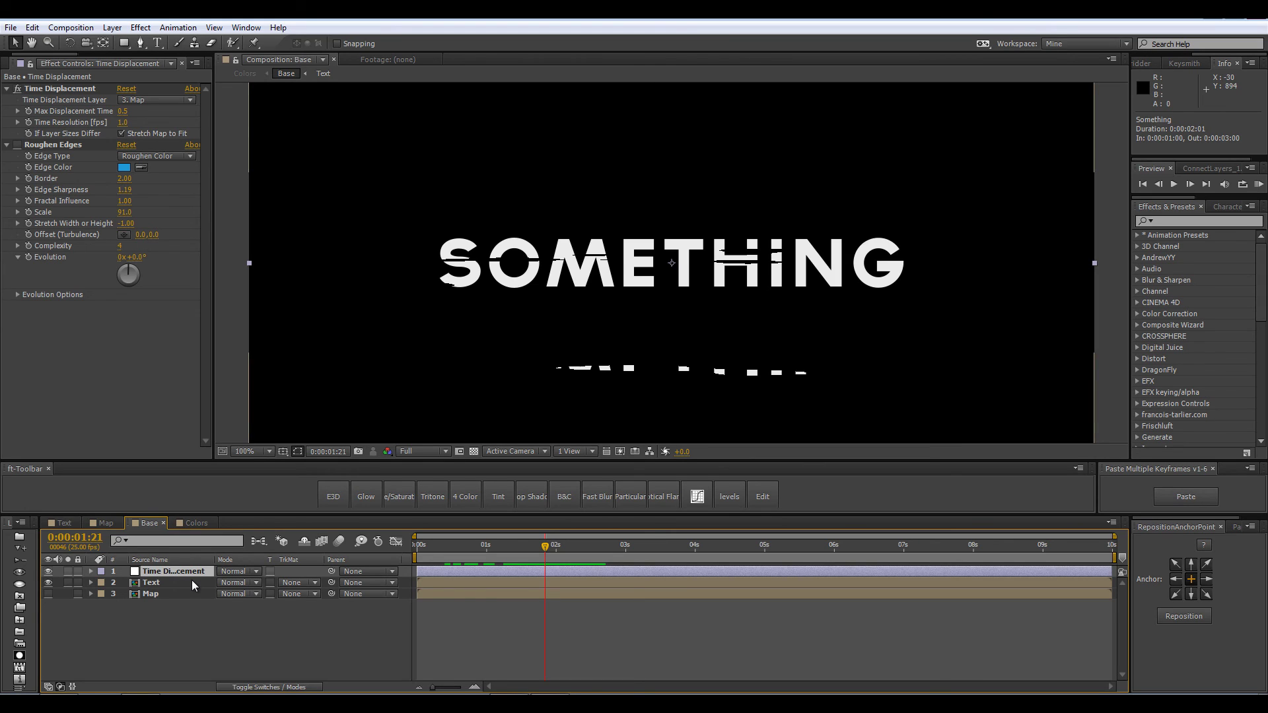
click(123, 122)
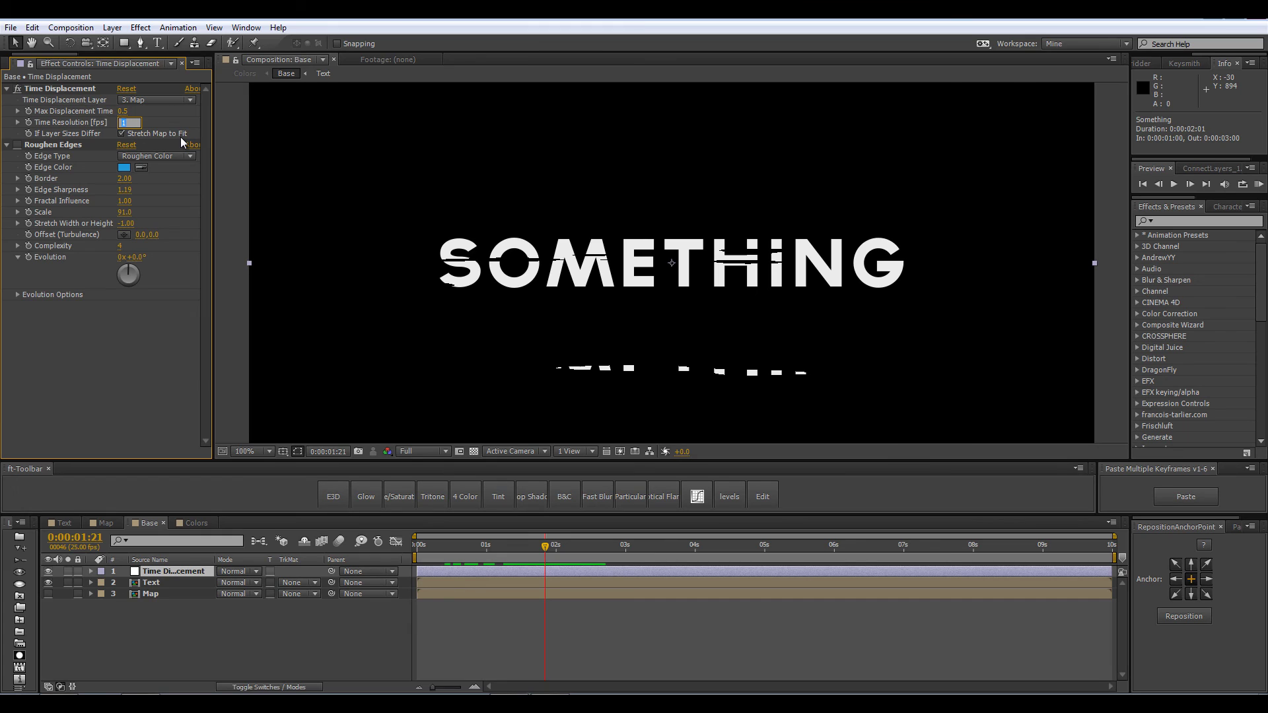
text(50)
key(Return)
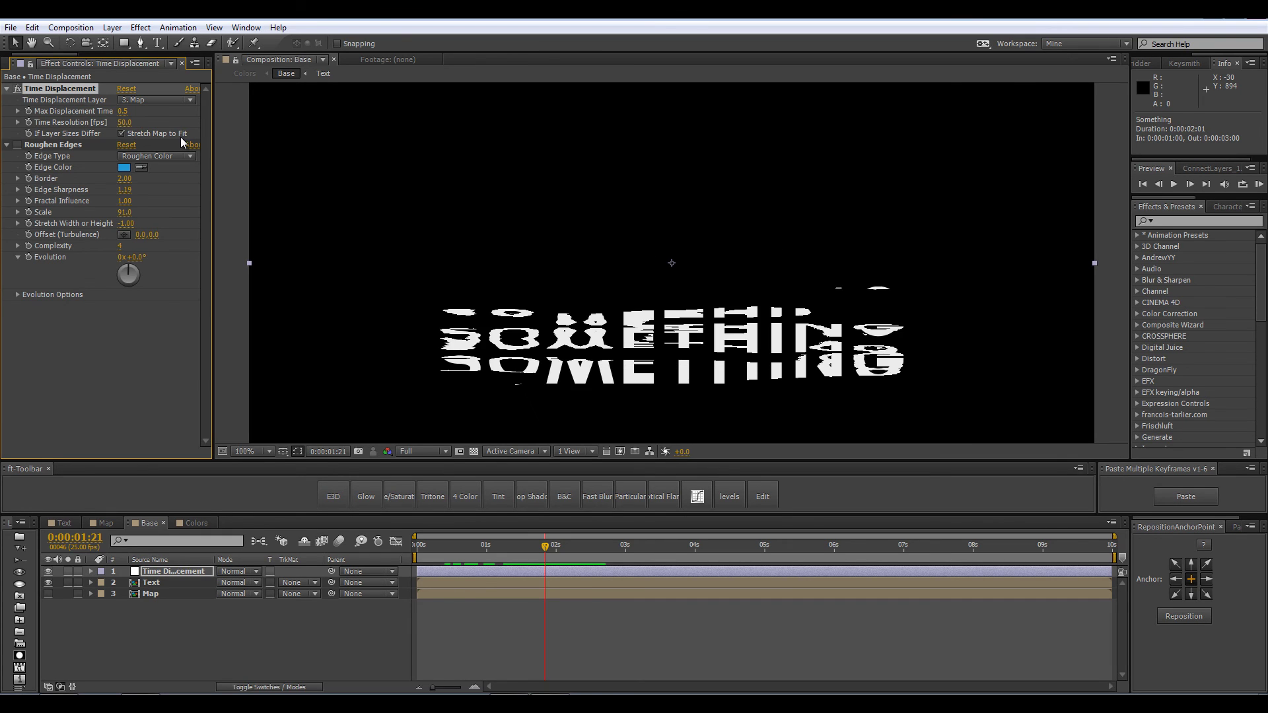
drag(502, 548, 541, 613)
Step: Switch the Map's Fractal Noise type to Block and preview the blocky glitch in Base
click(102, 523)
click(142, 112)
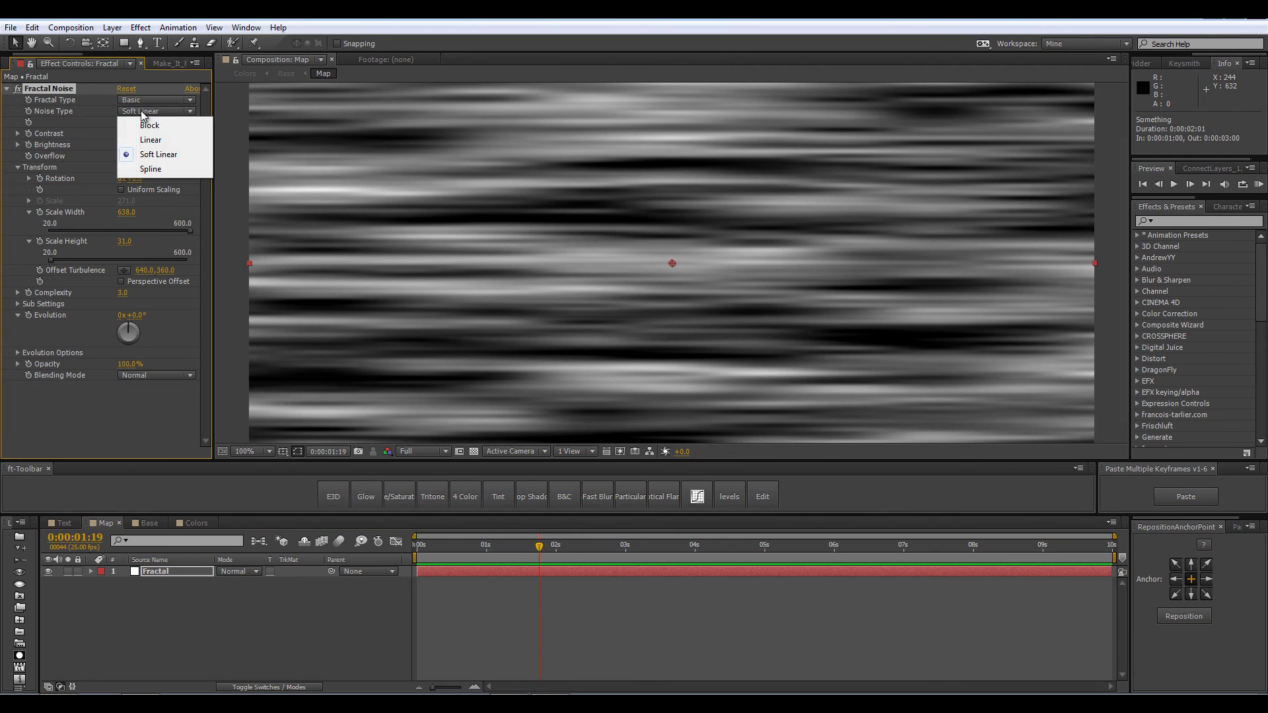
click(150, 125)
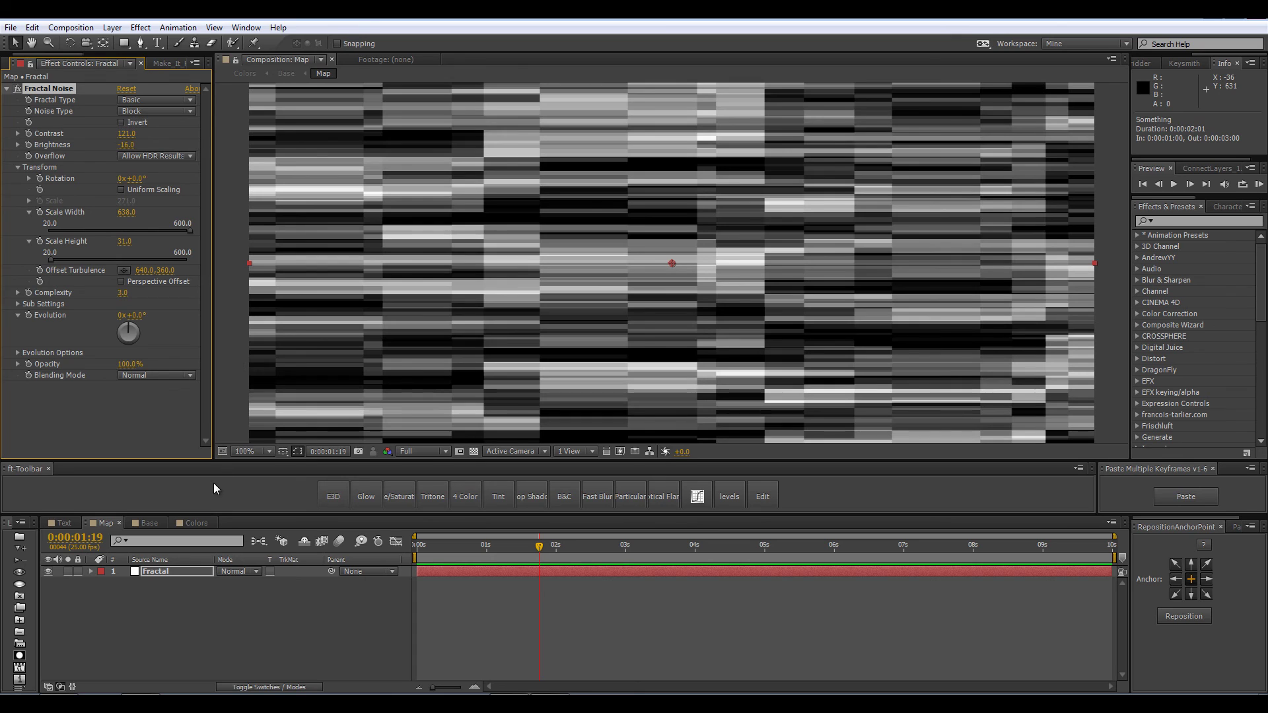
click(152, 523)
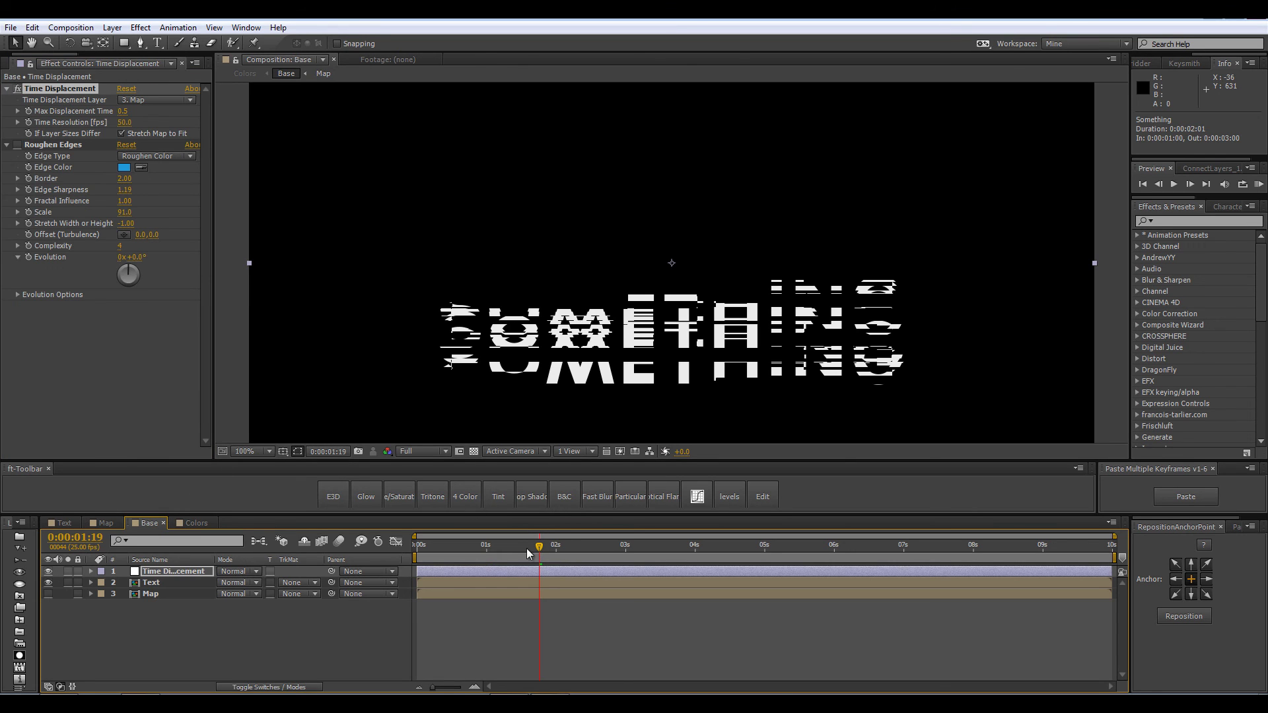
mouse_move(527, 552)
mouse_down()
mouse_move(493, 549)
mouse_move(504, 549)
mouse_up()
Step: Reduce the noise Scale Width to 283 and preview the result in Base
click(103, 523)
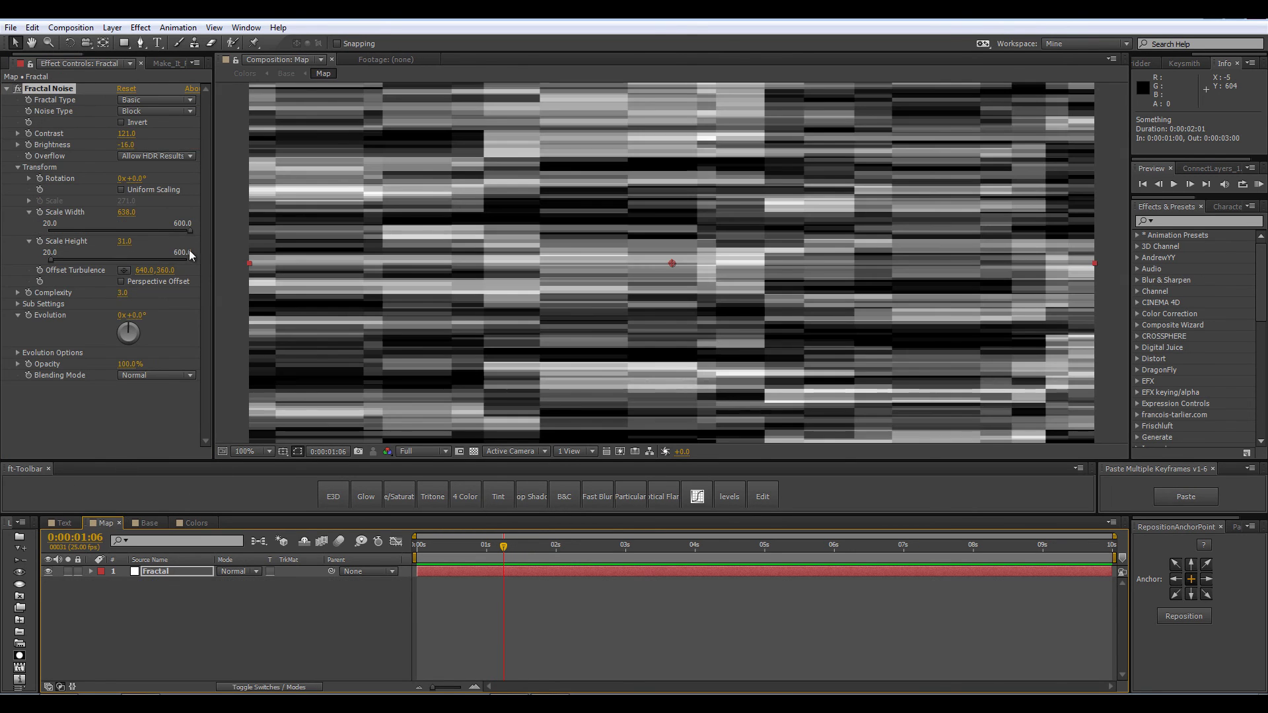
drag(129, 220, 100, 215)
click(109, 231)
click(140, 527)
drag(487, 556, 570, 576)
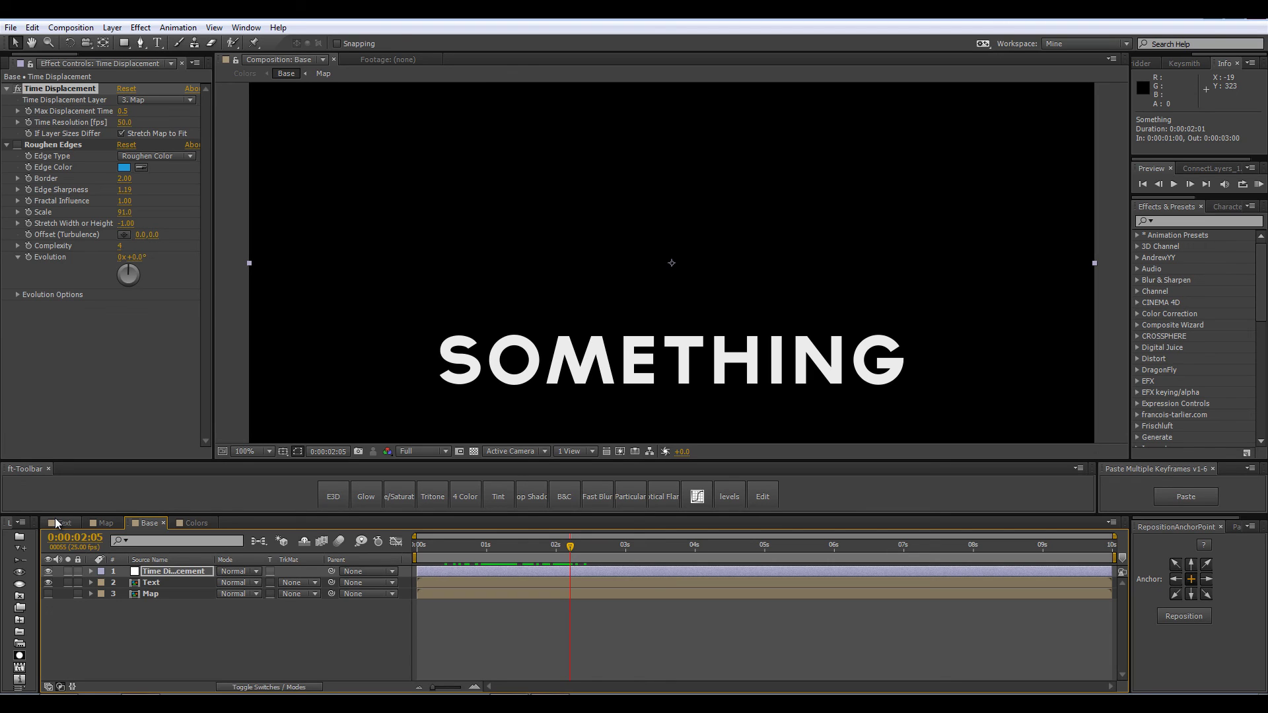